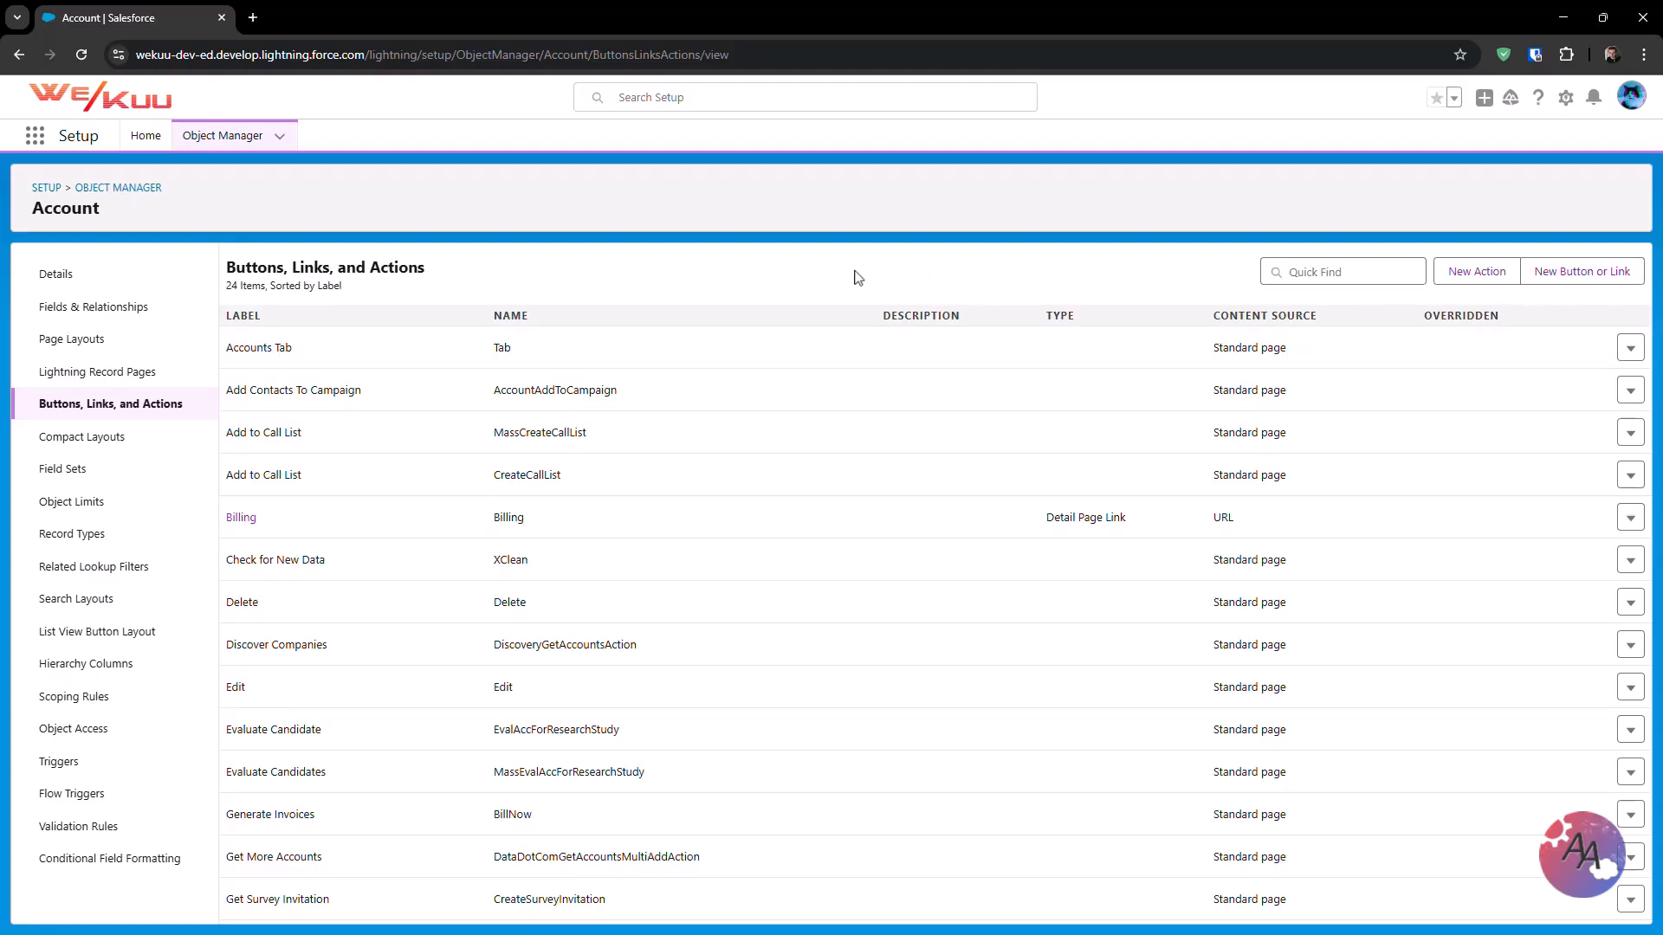
Start a new Account action of type Flow that runs the Account Create a New Case flow
click(1456, 275)
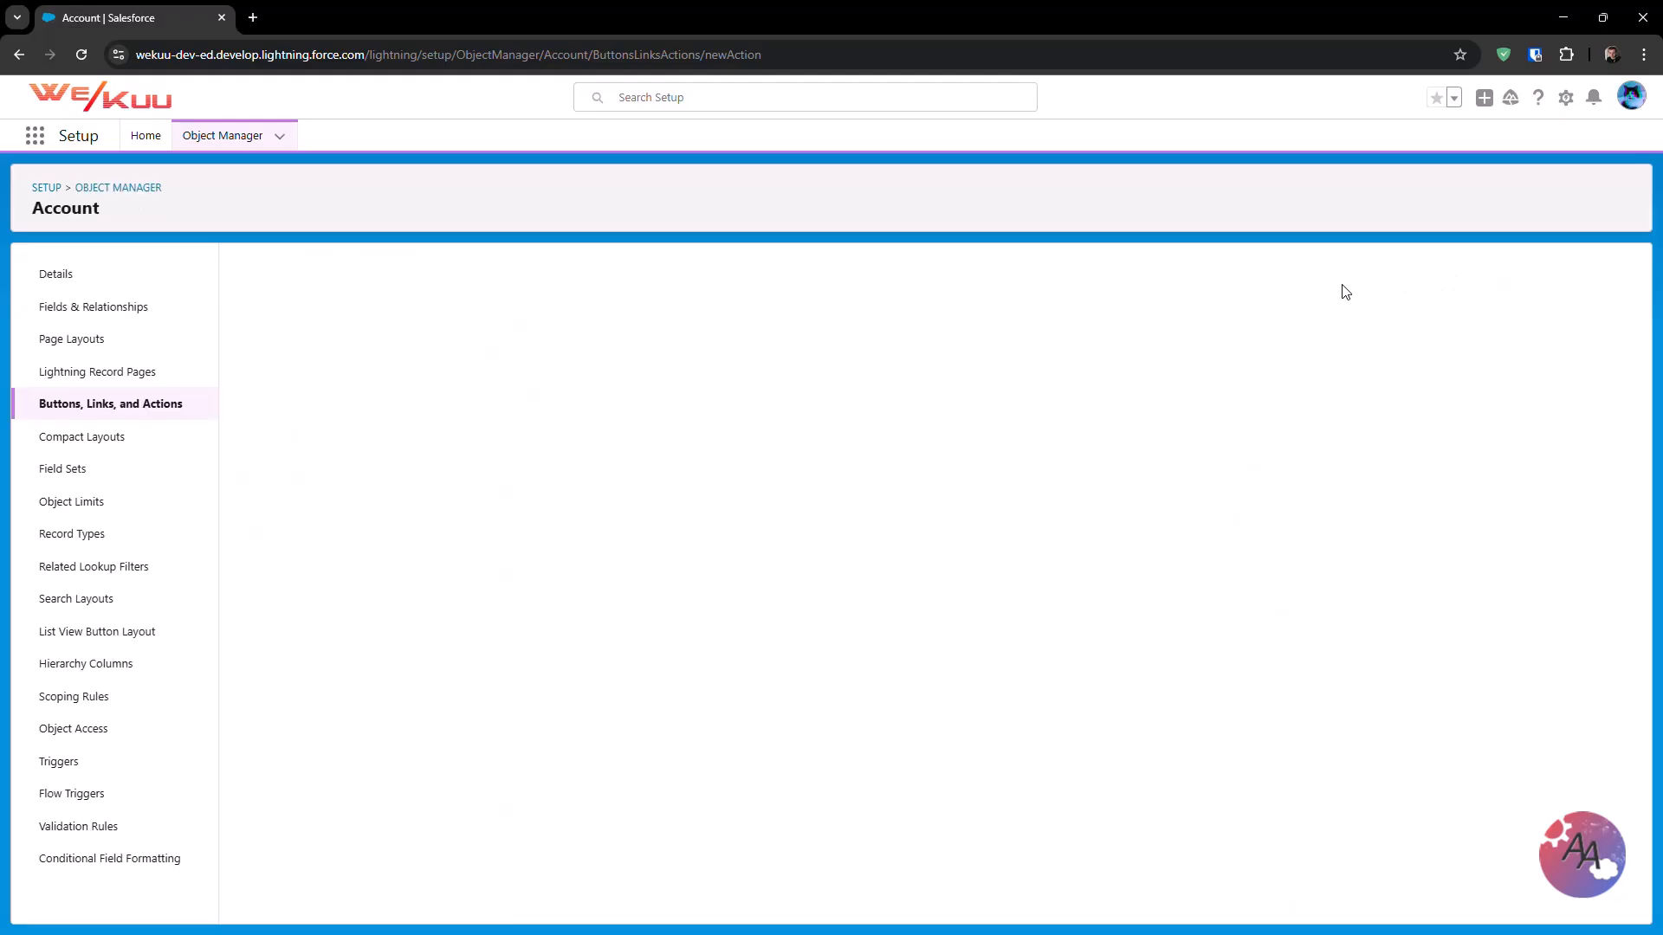
click(601, 369)
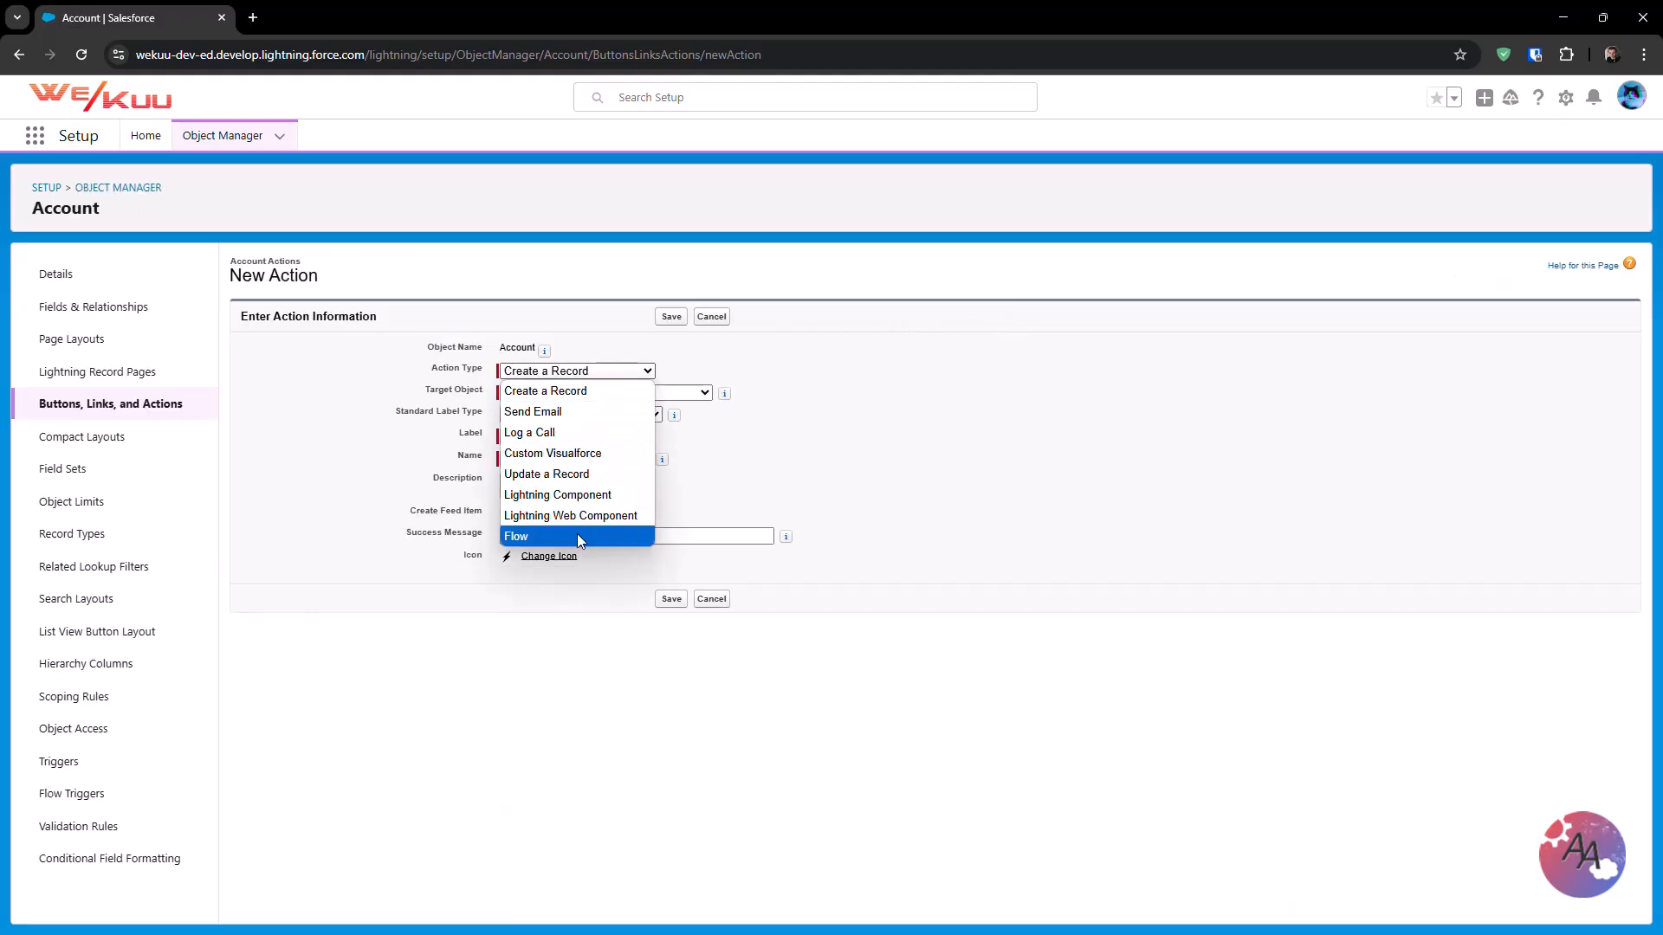
click(576, 536)
click(571, 393)
click(573, 399)
Label the action Create NEW Case, describe it as "Creates a new case for the account." and save it
click(565, 434)
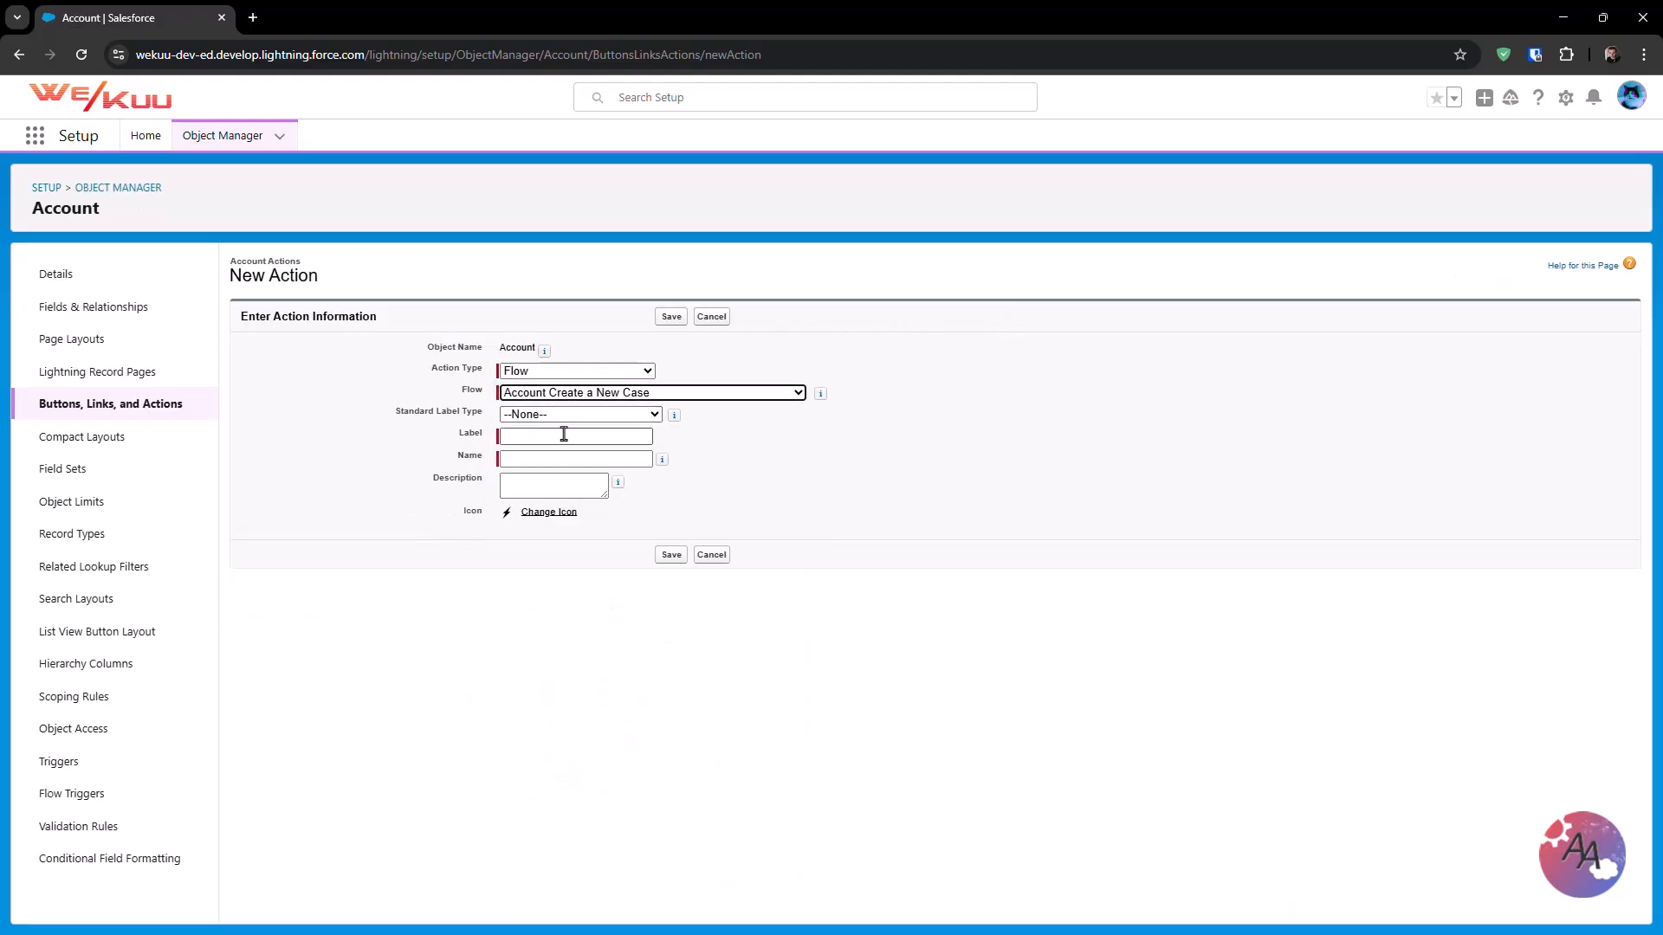
text(Create NEW Ca)
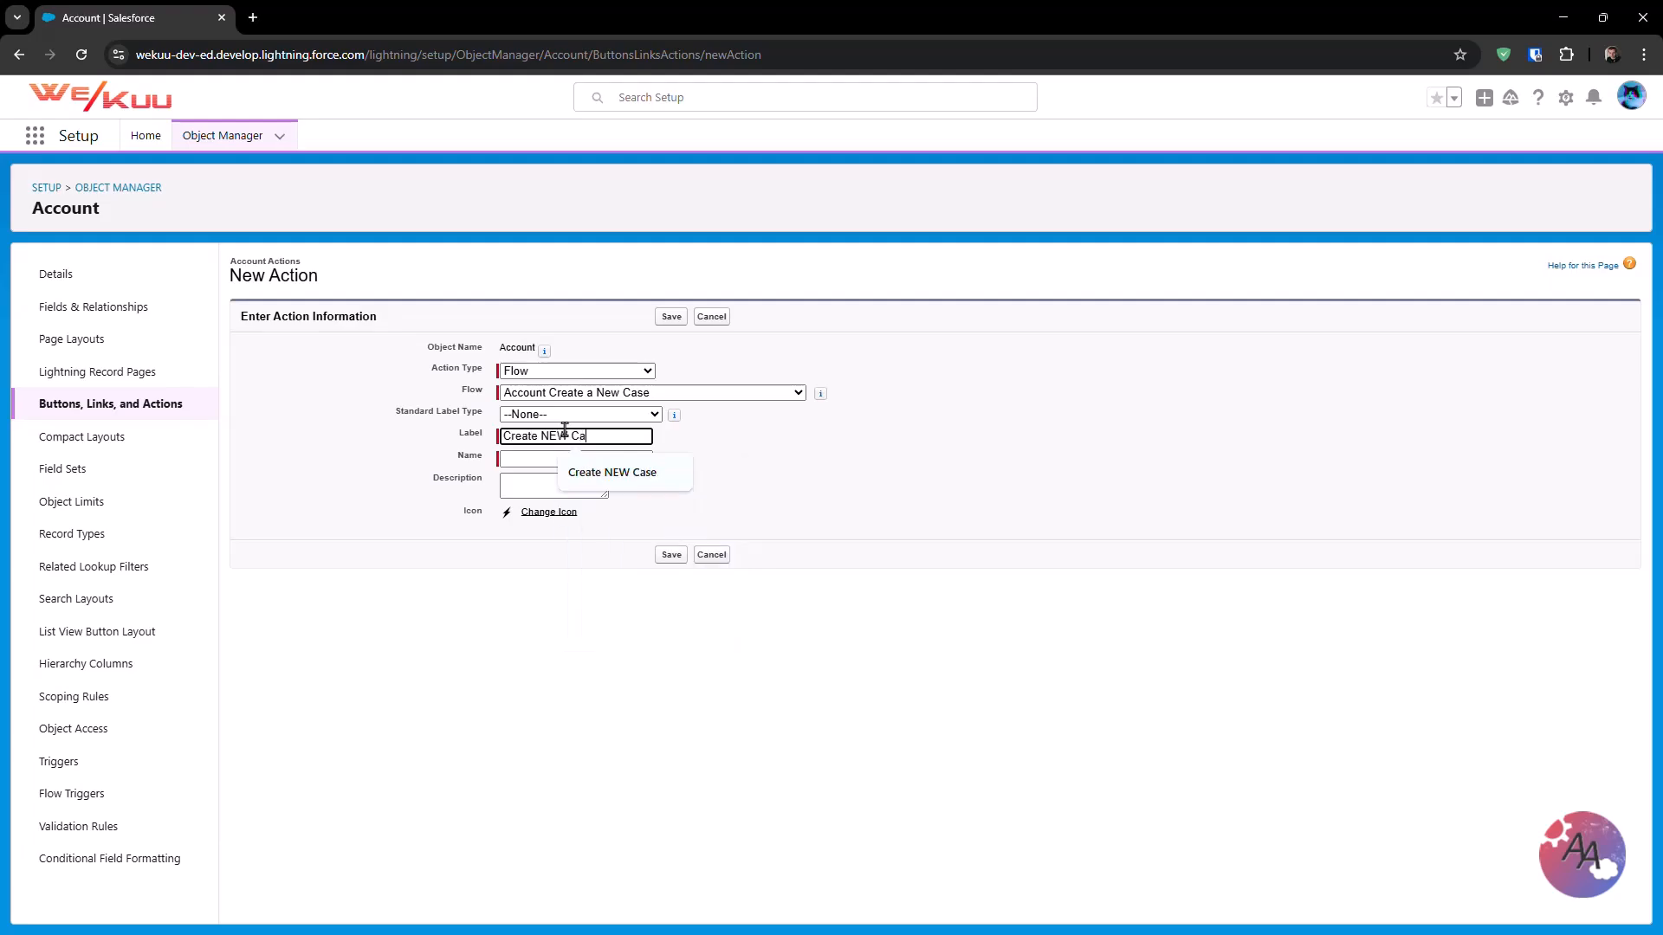
text(se)
key(Tab)
click(571, 490)
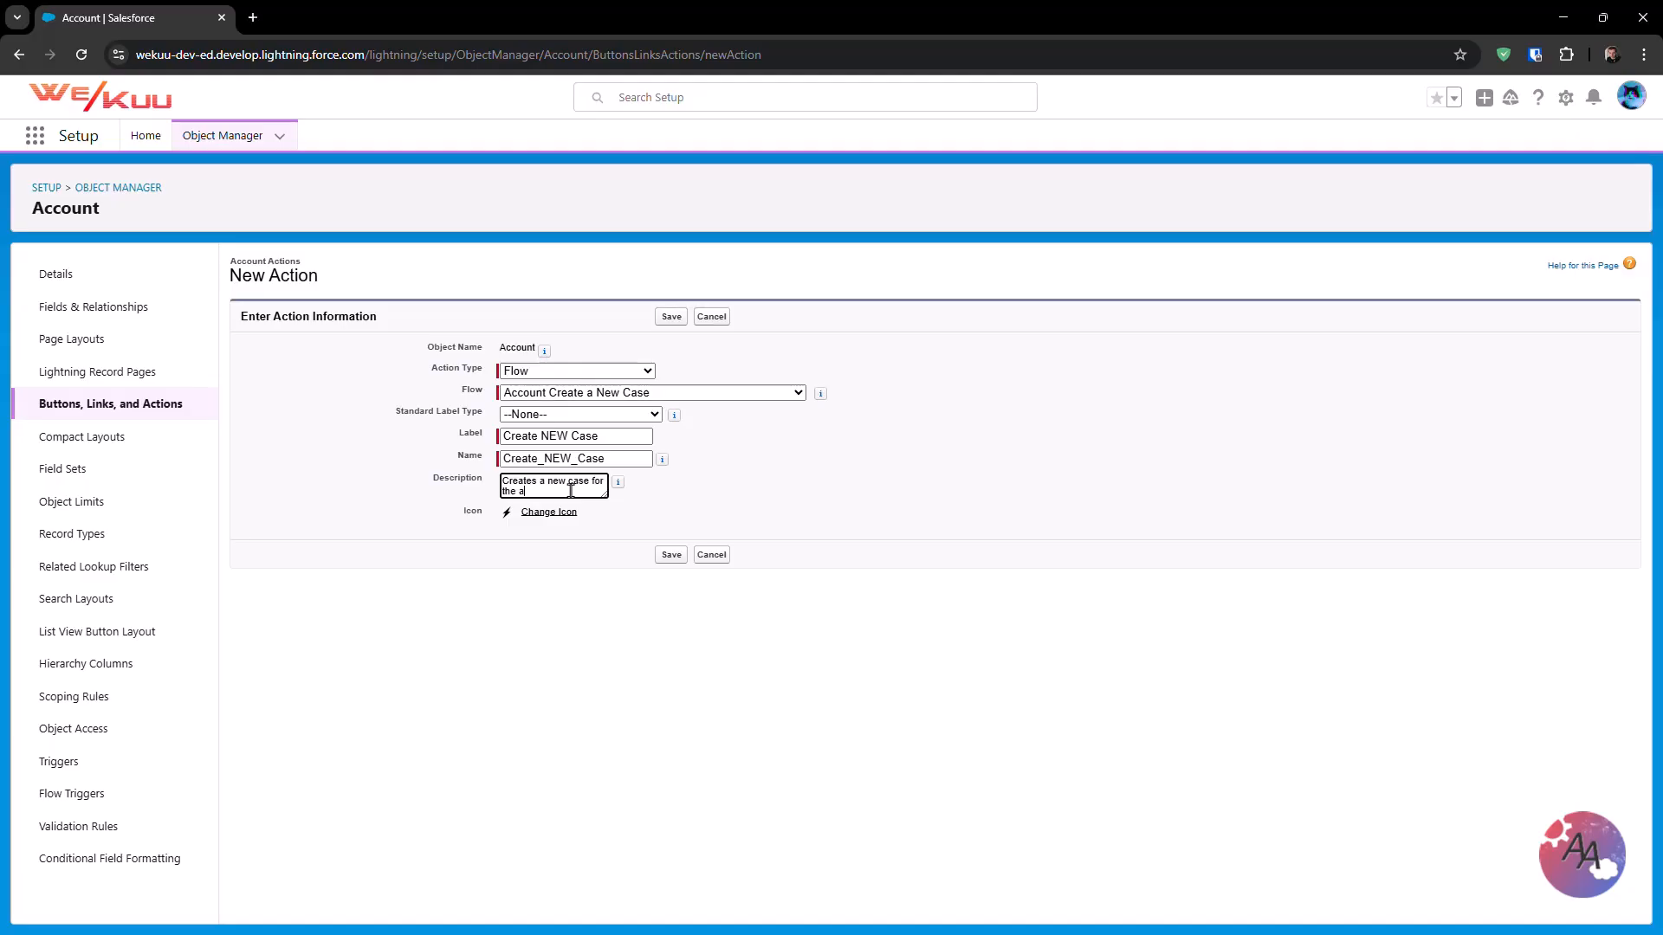
click(716, 497)
click(671, 555)
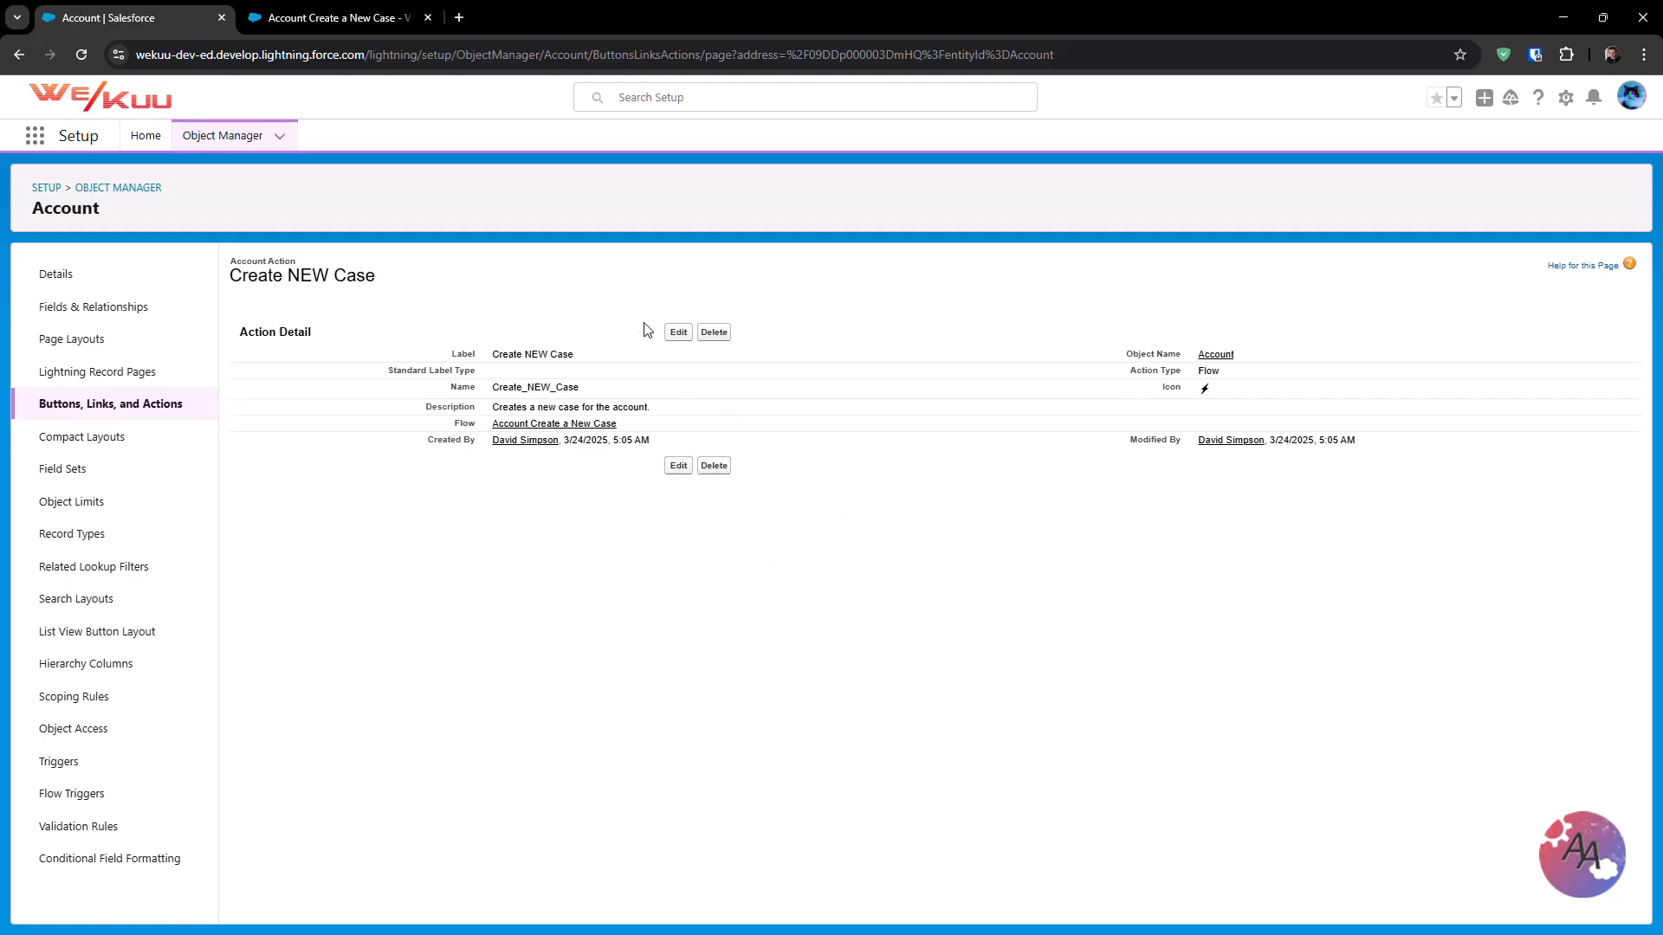
Open the recordId variable of the Account Create a New Case flow in Flow Builder
click(345, 23)
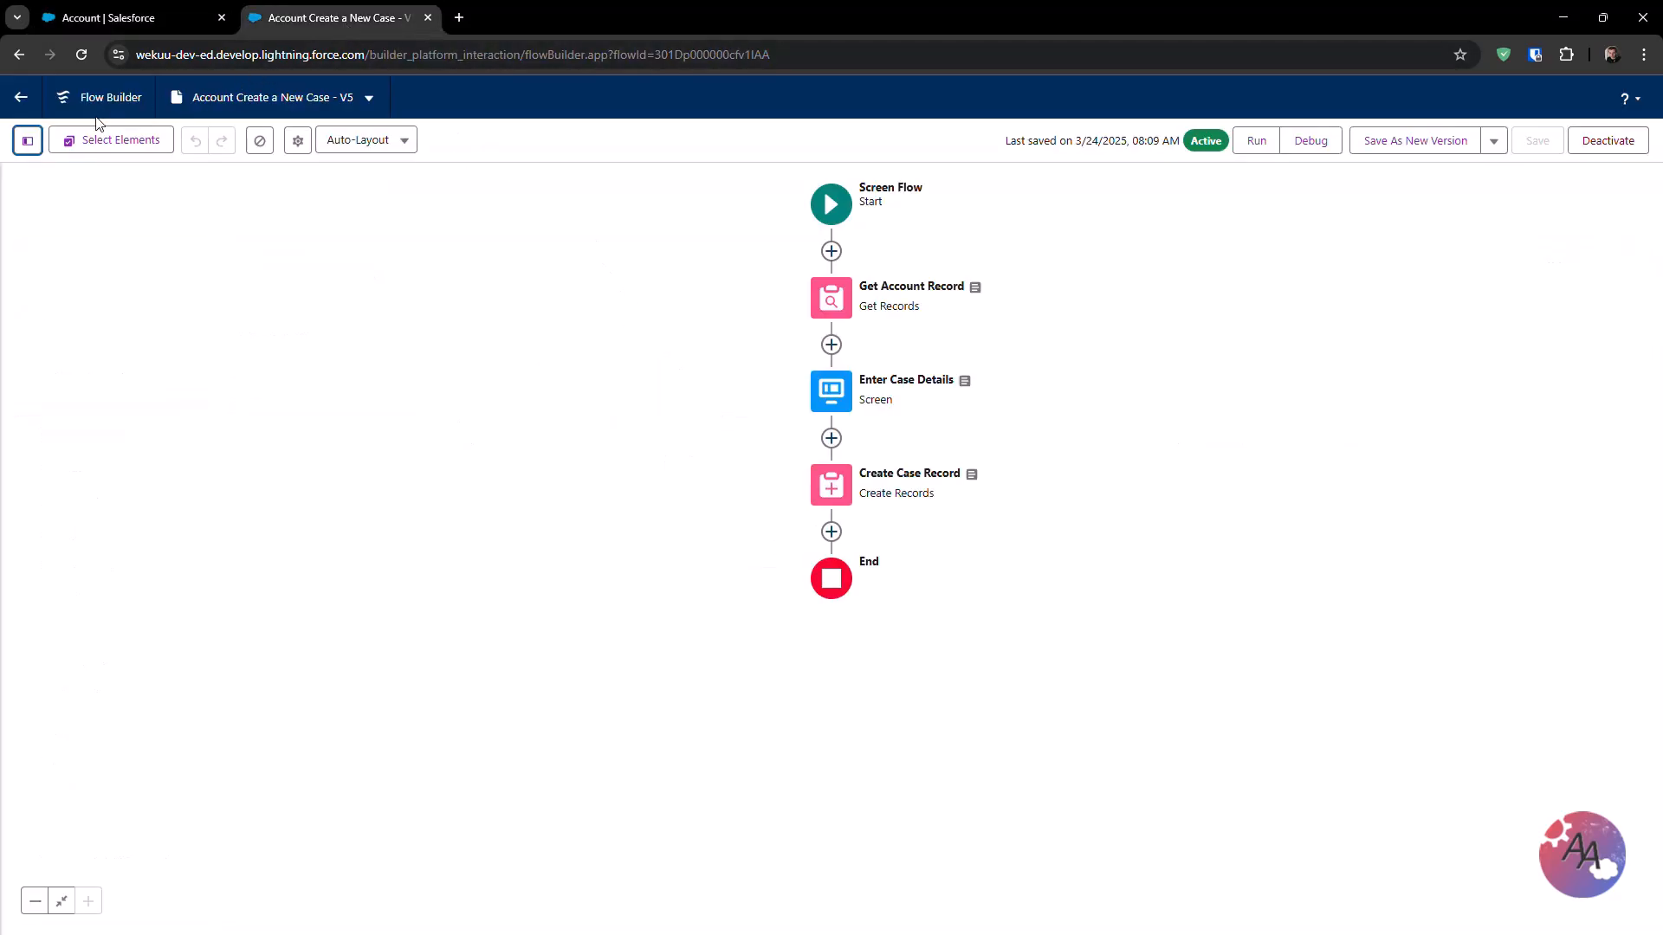
click(29, 139)
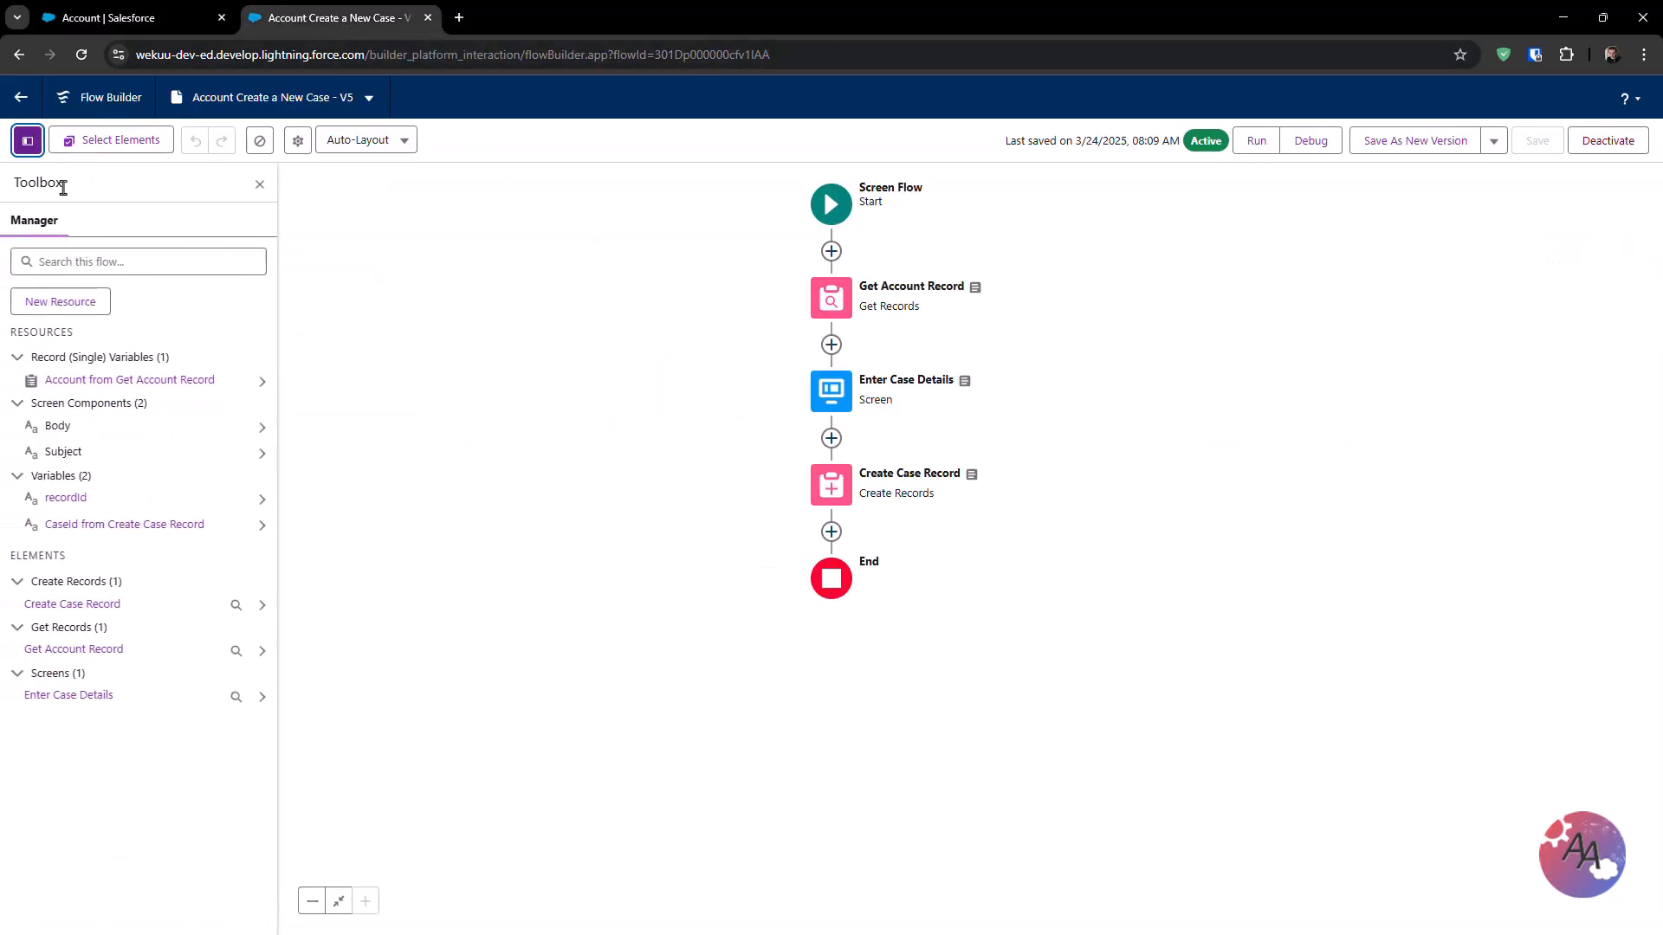
click(86, 502)
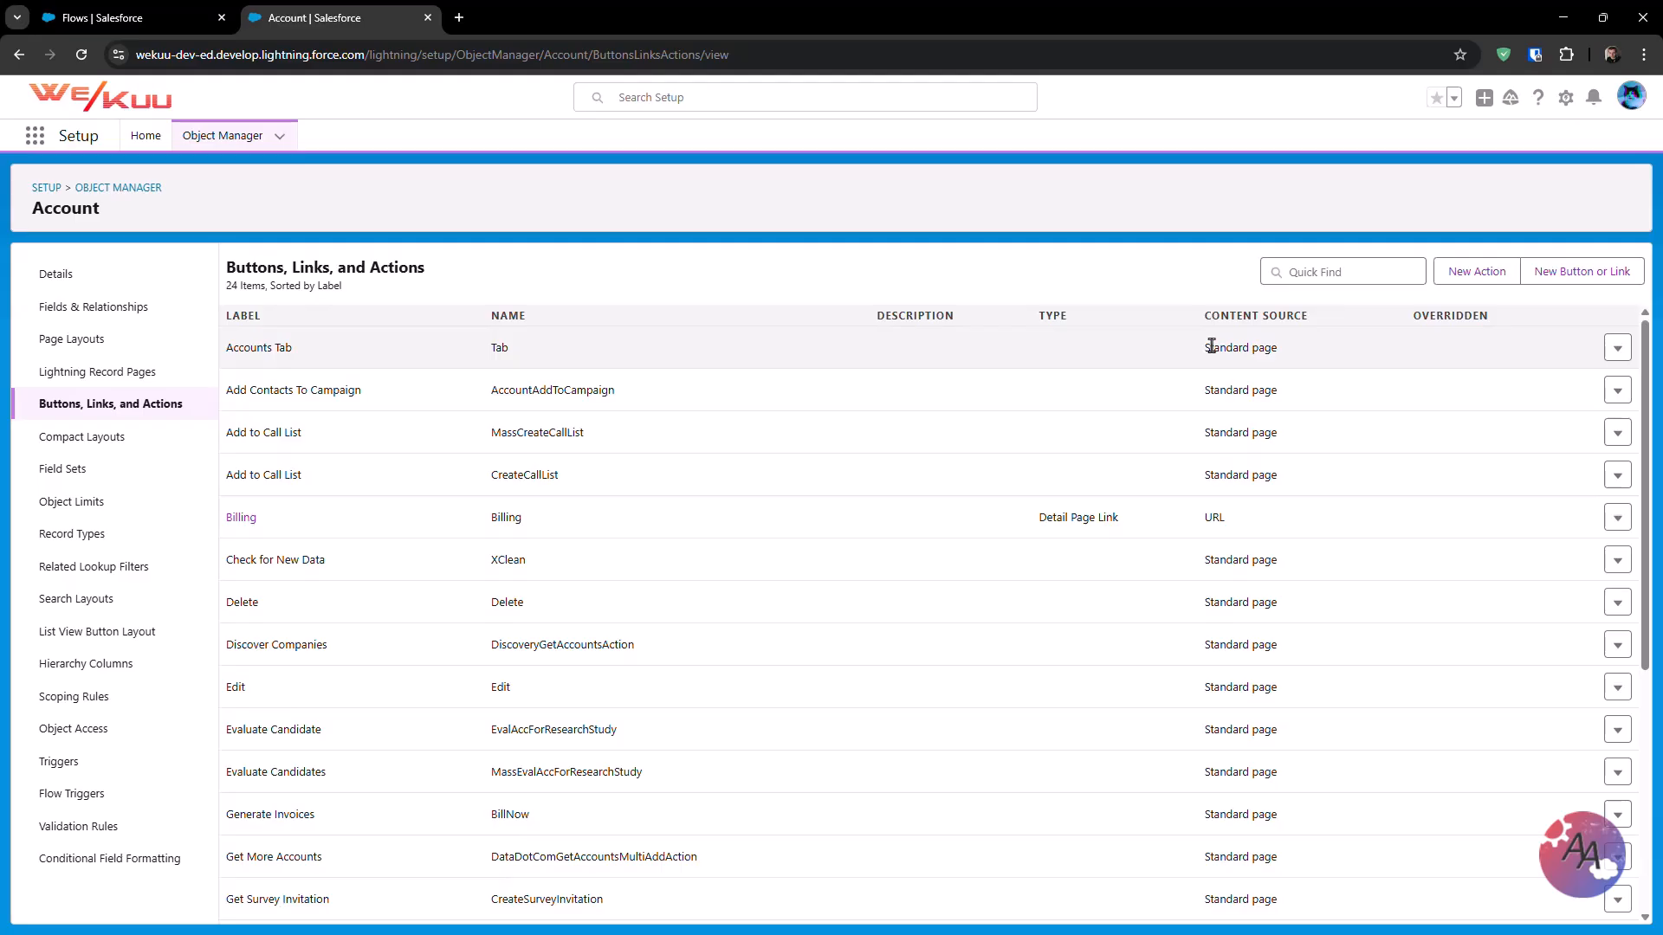
Start a new Account detail page button labelled Create a New Case with the description "Creates a new case record."
click(1568, 276)
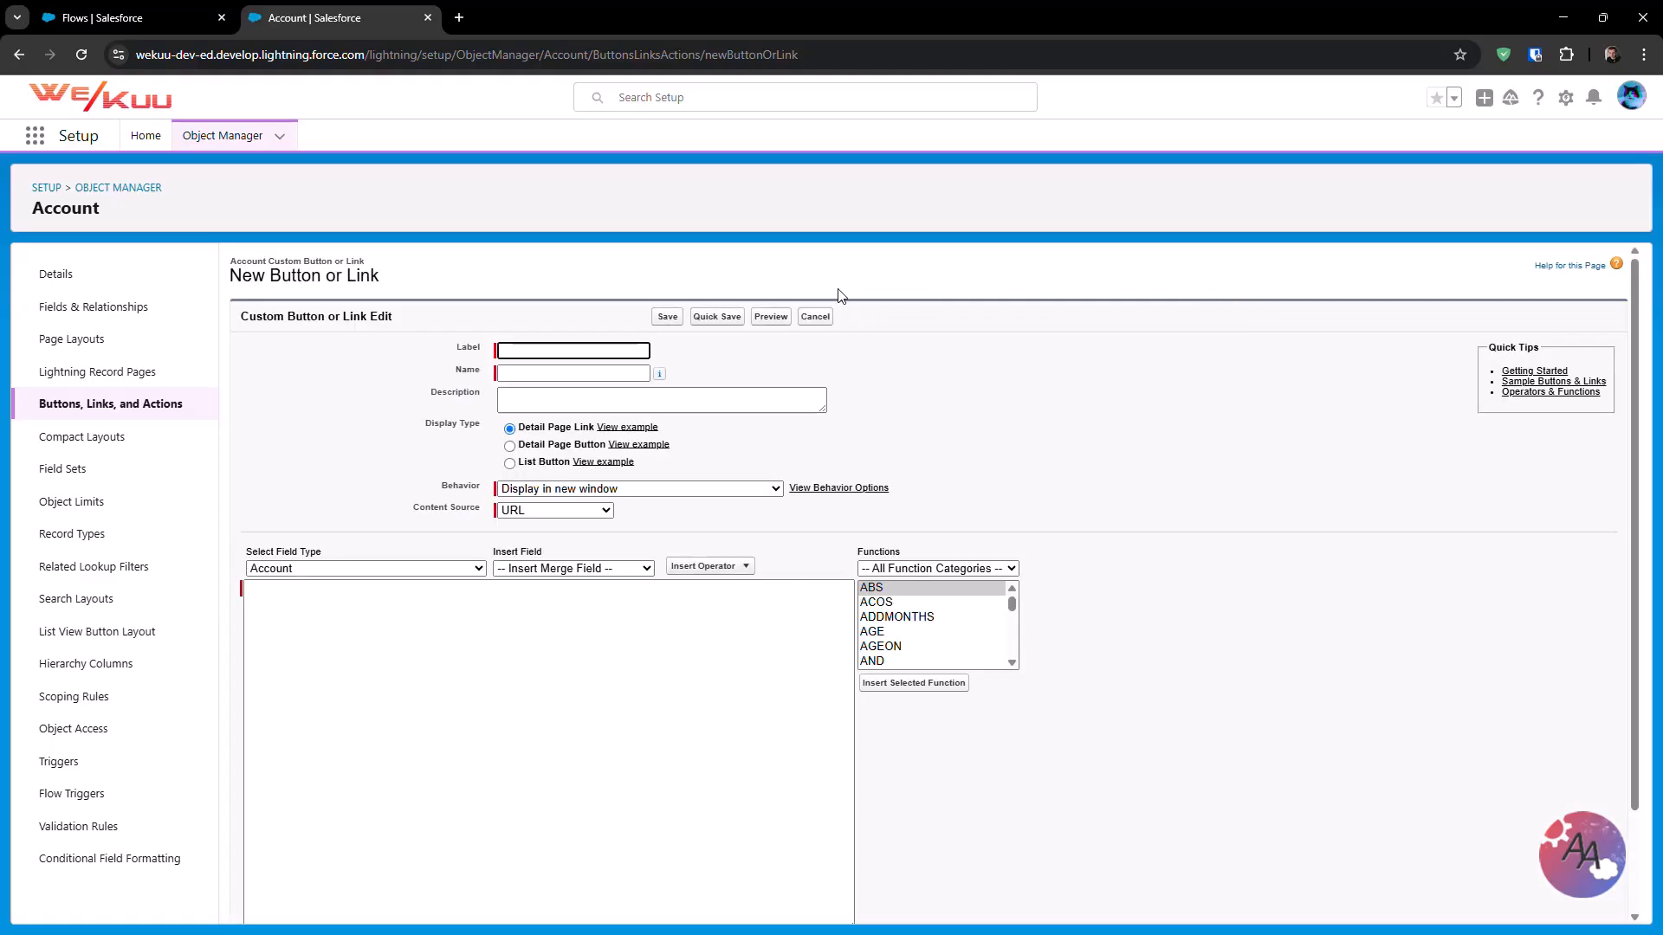
text(Create a New Case)
key(Tab)
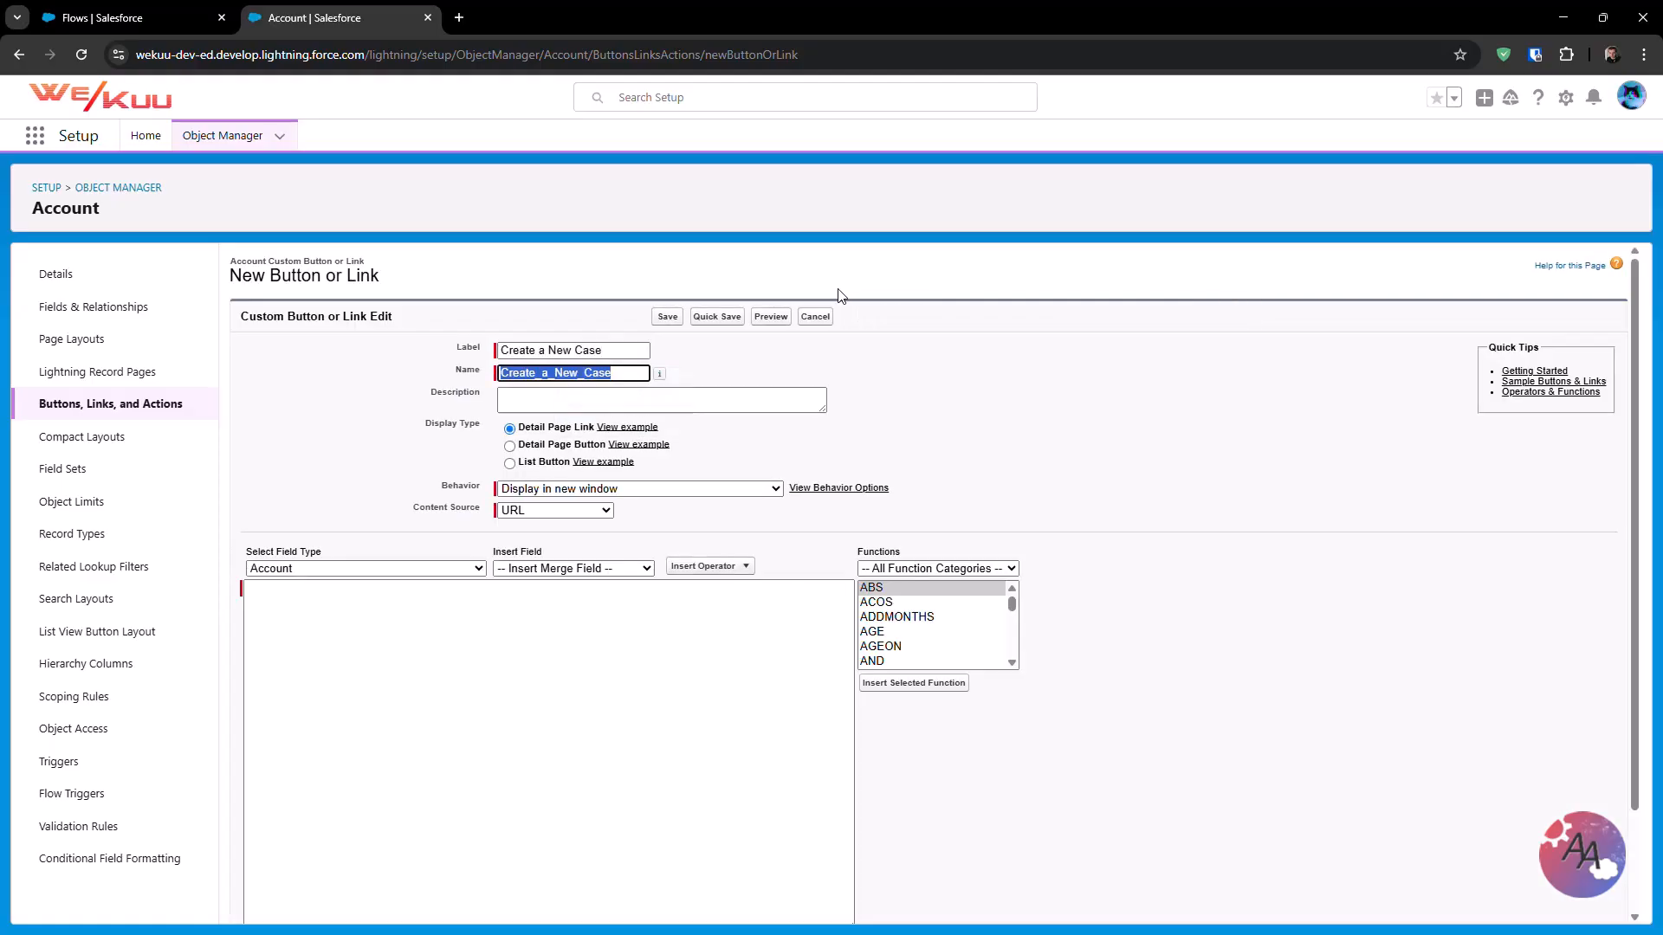
click(696, 401)
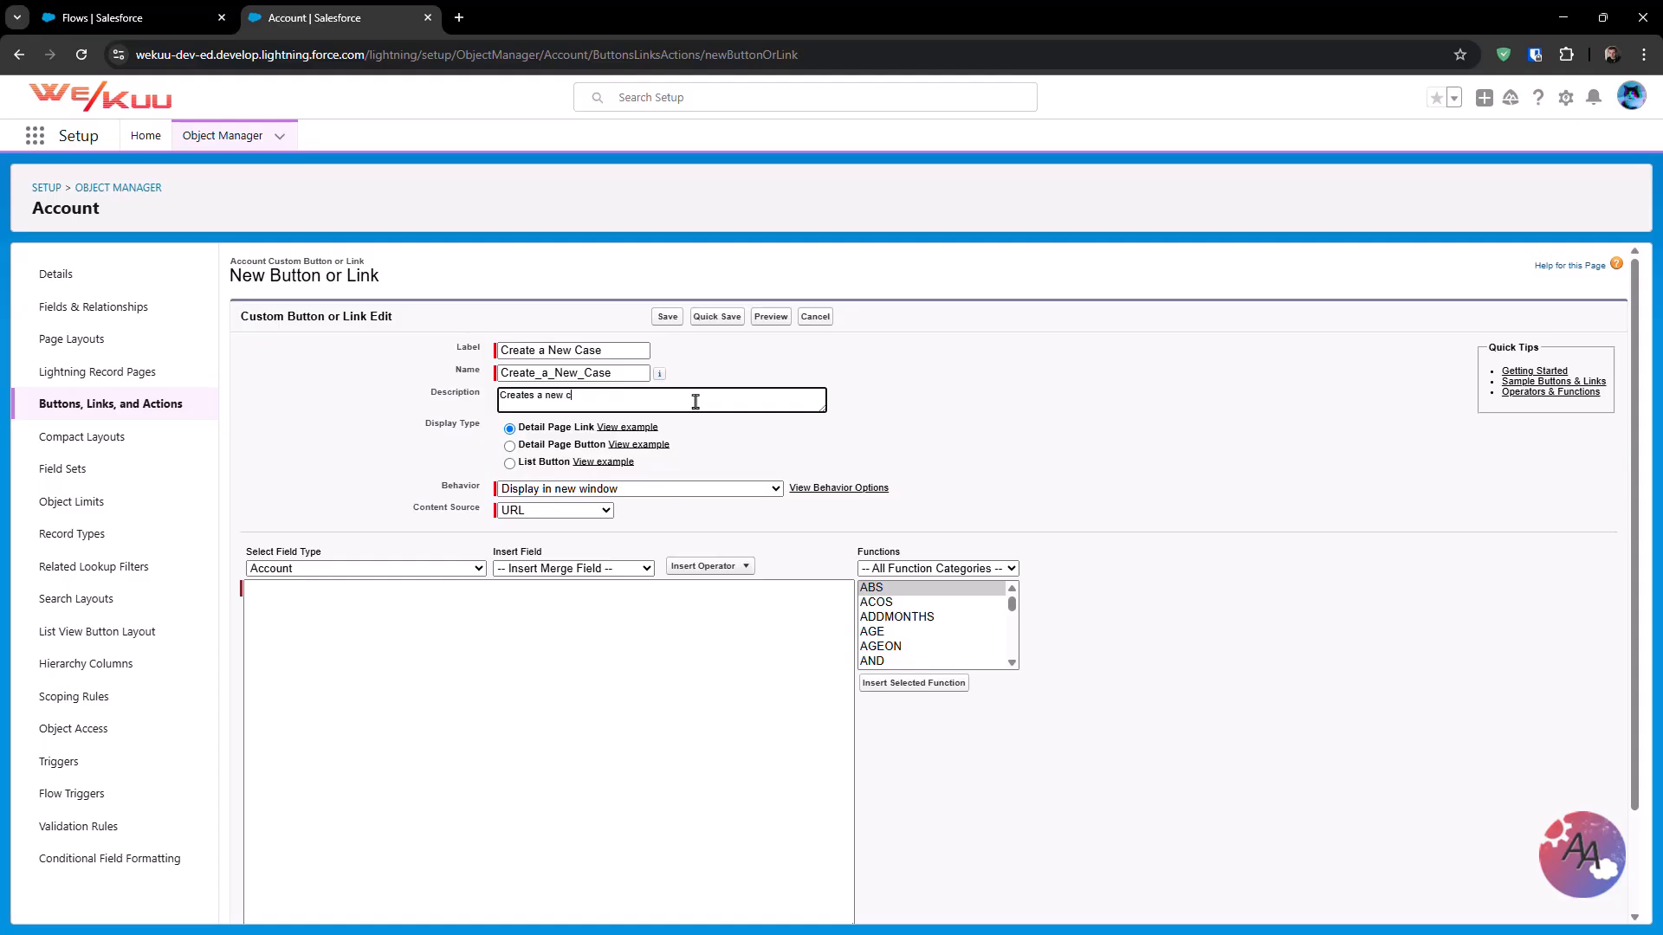
click(873, 427)
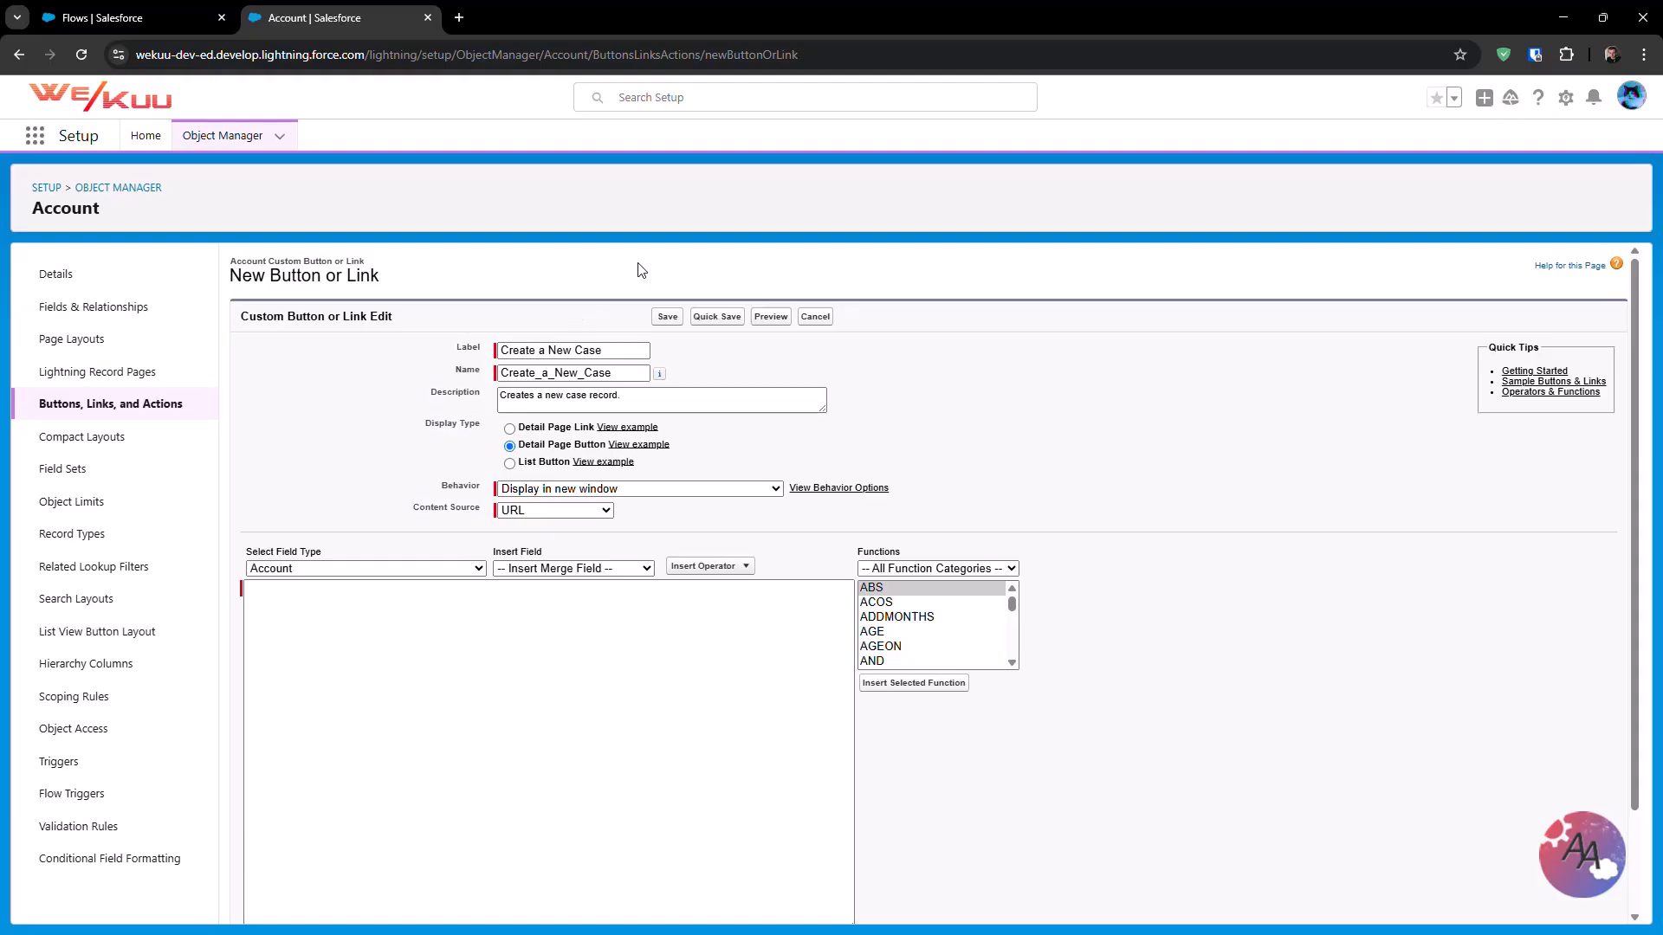
Copy the URL of the Account Create a New Case flow from its details page
click(157, 19)
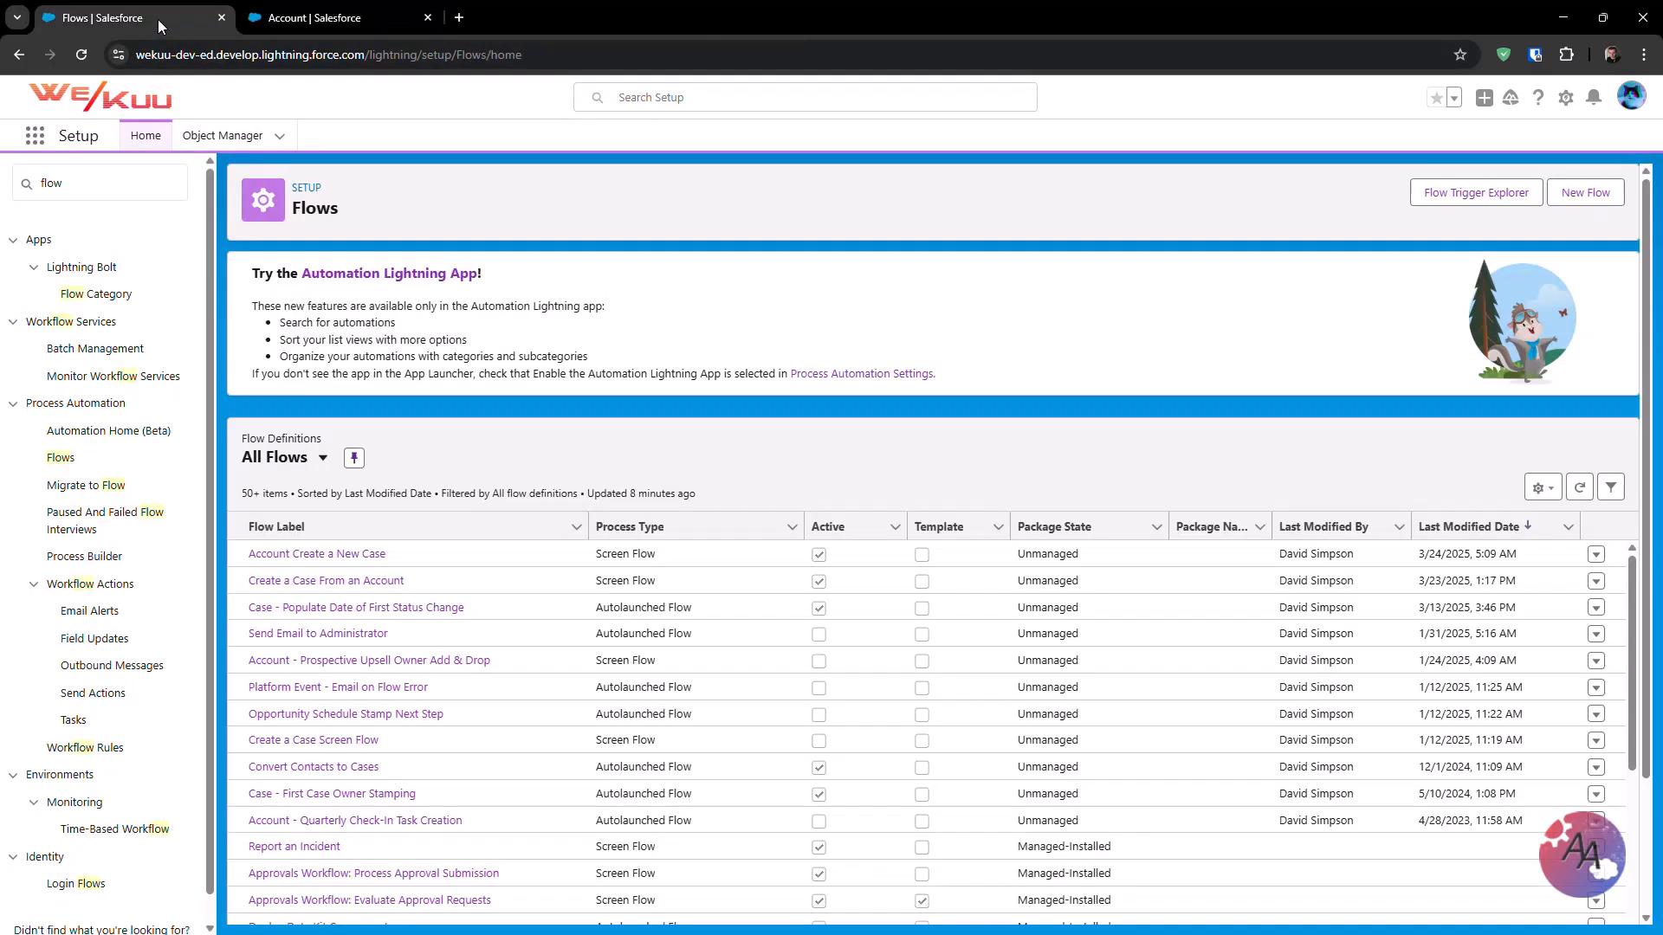
click(1595, 556)
click(1573, 586)
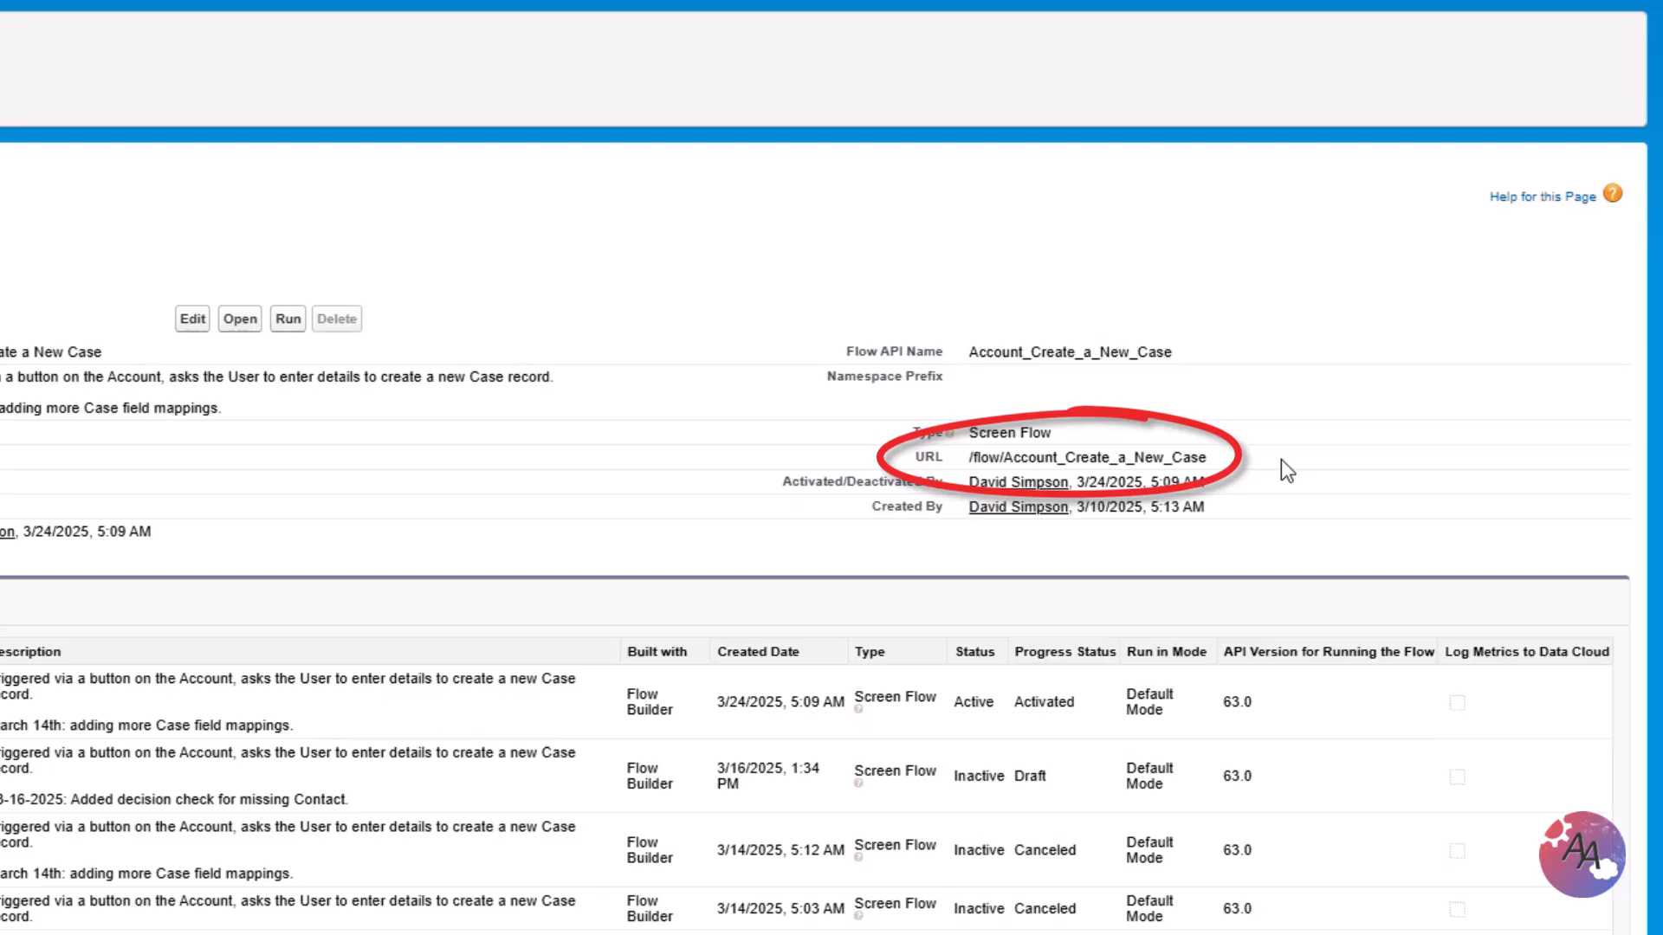
drag(1207, 458, 965, 455)
key(ctrl+c)
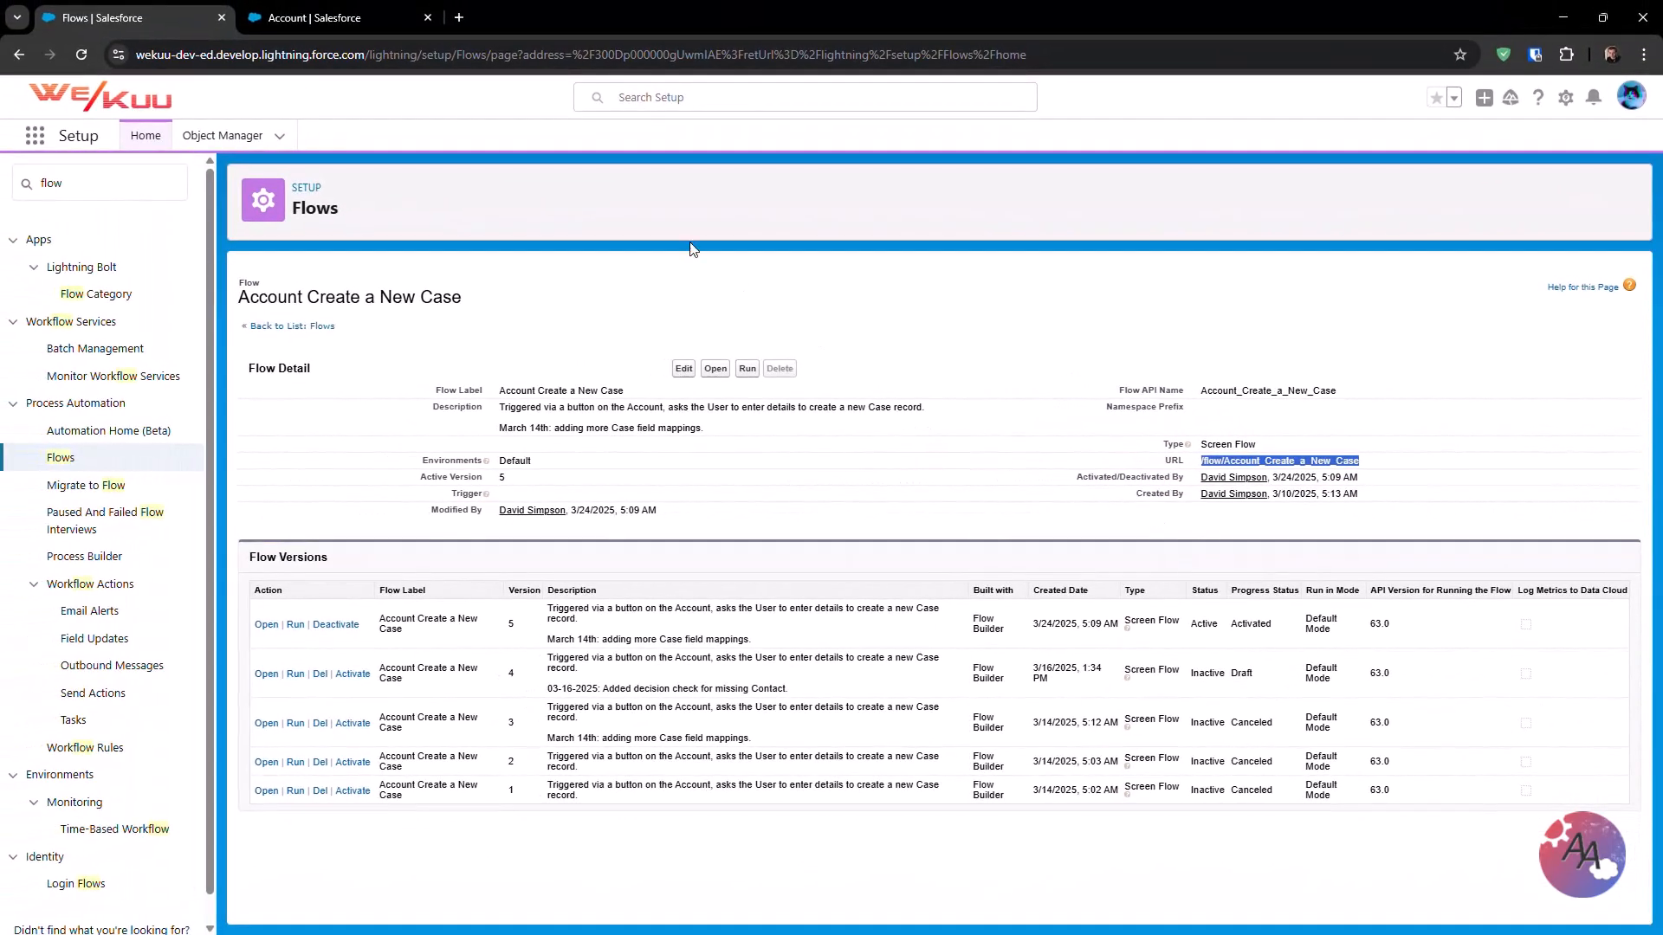
Paste the flow URL /flow/Account_Create_a_New_Case into the new button's URL content
click(351, 29)
click(395, 613)
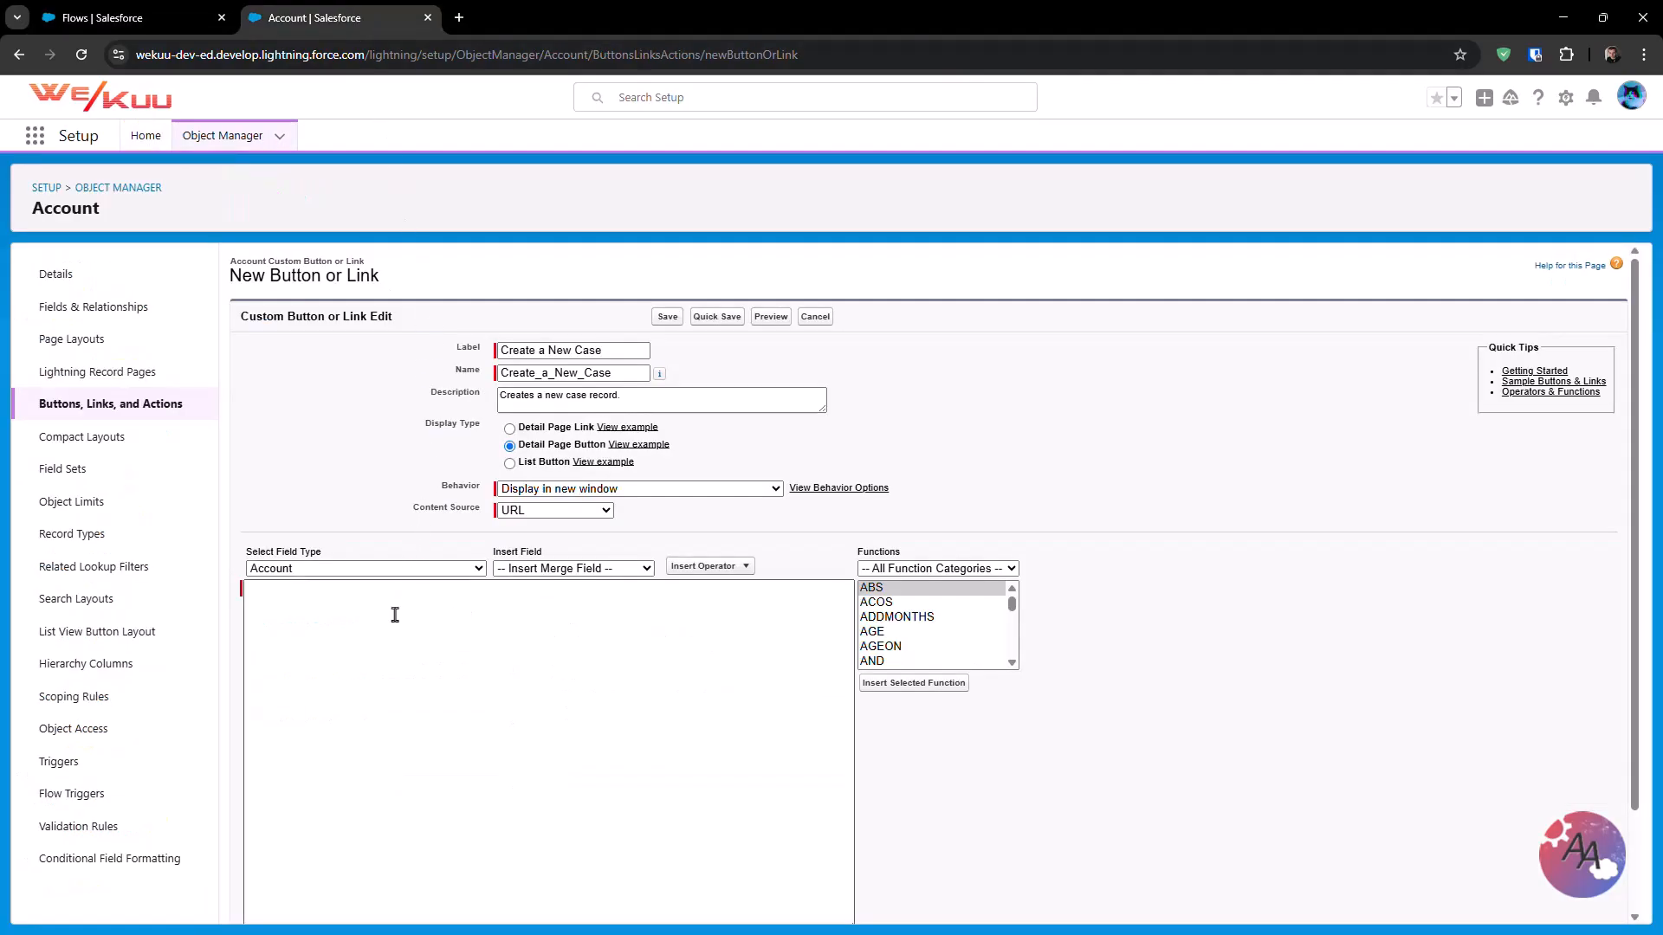
key(ctrl+v)
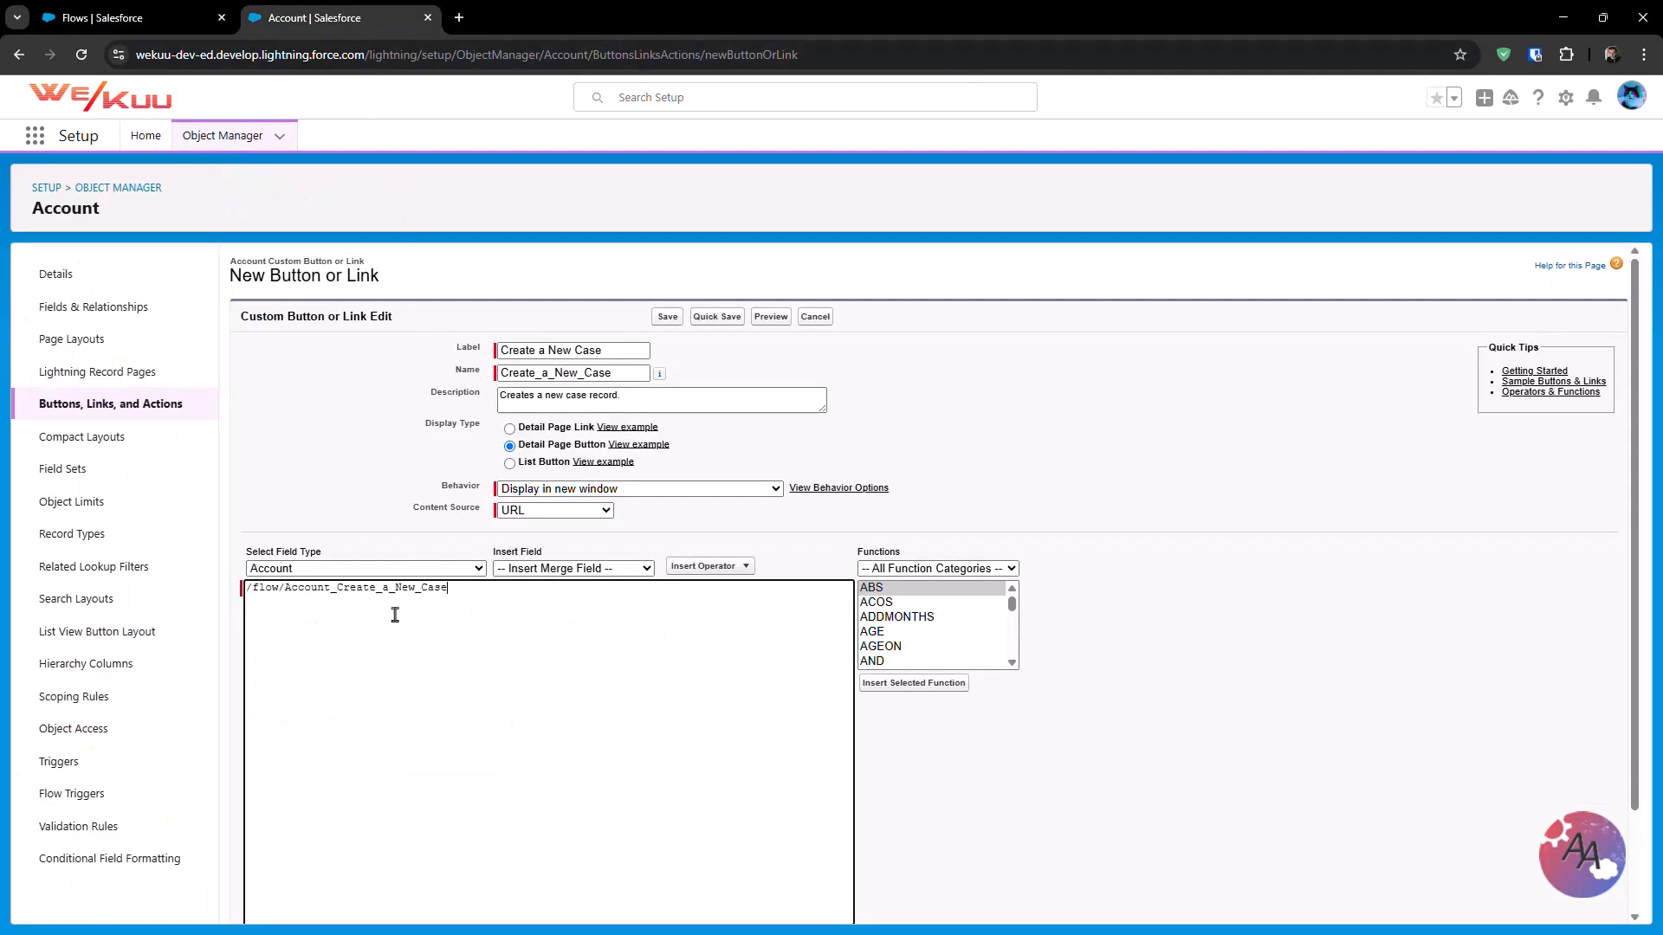
scroll(395, 615, down, 2)
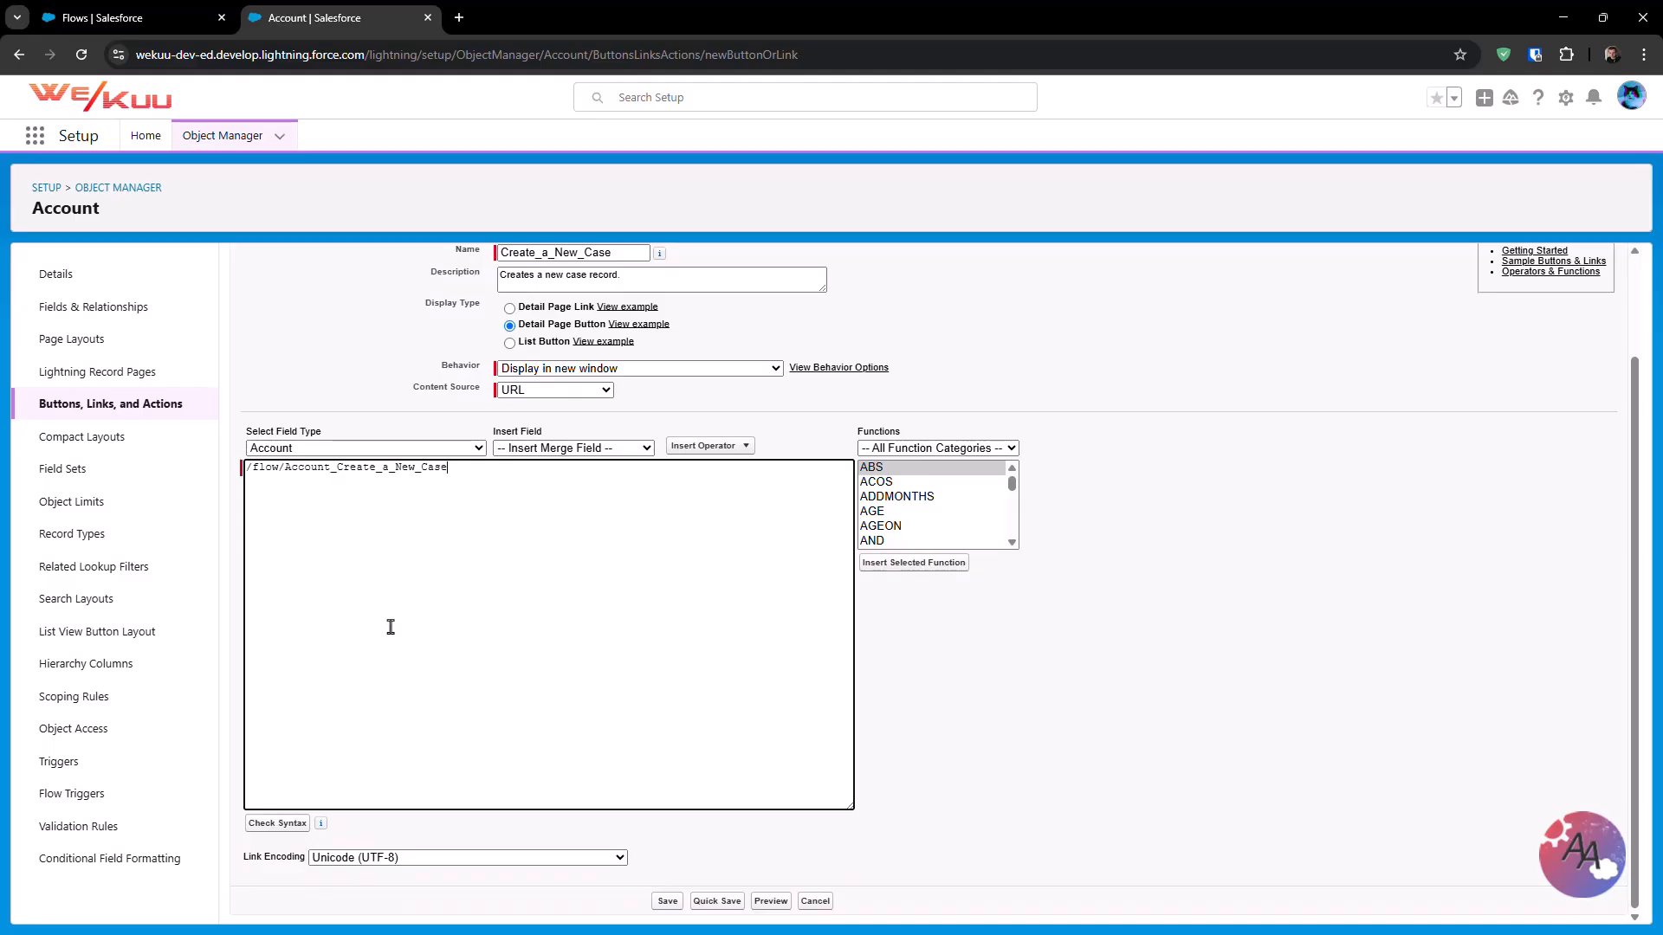
Open the flow's active version and check the API name of its record ID input variable
click(132, 18)
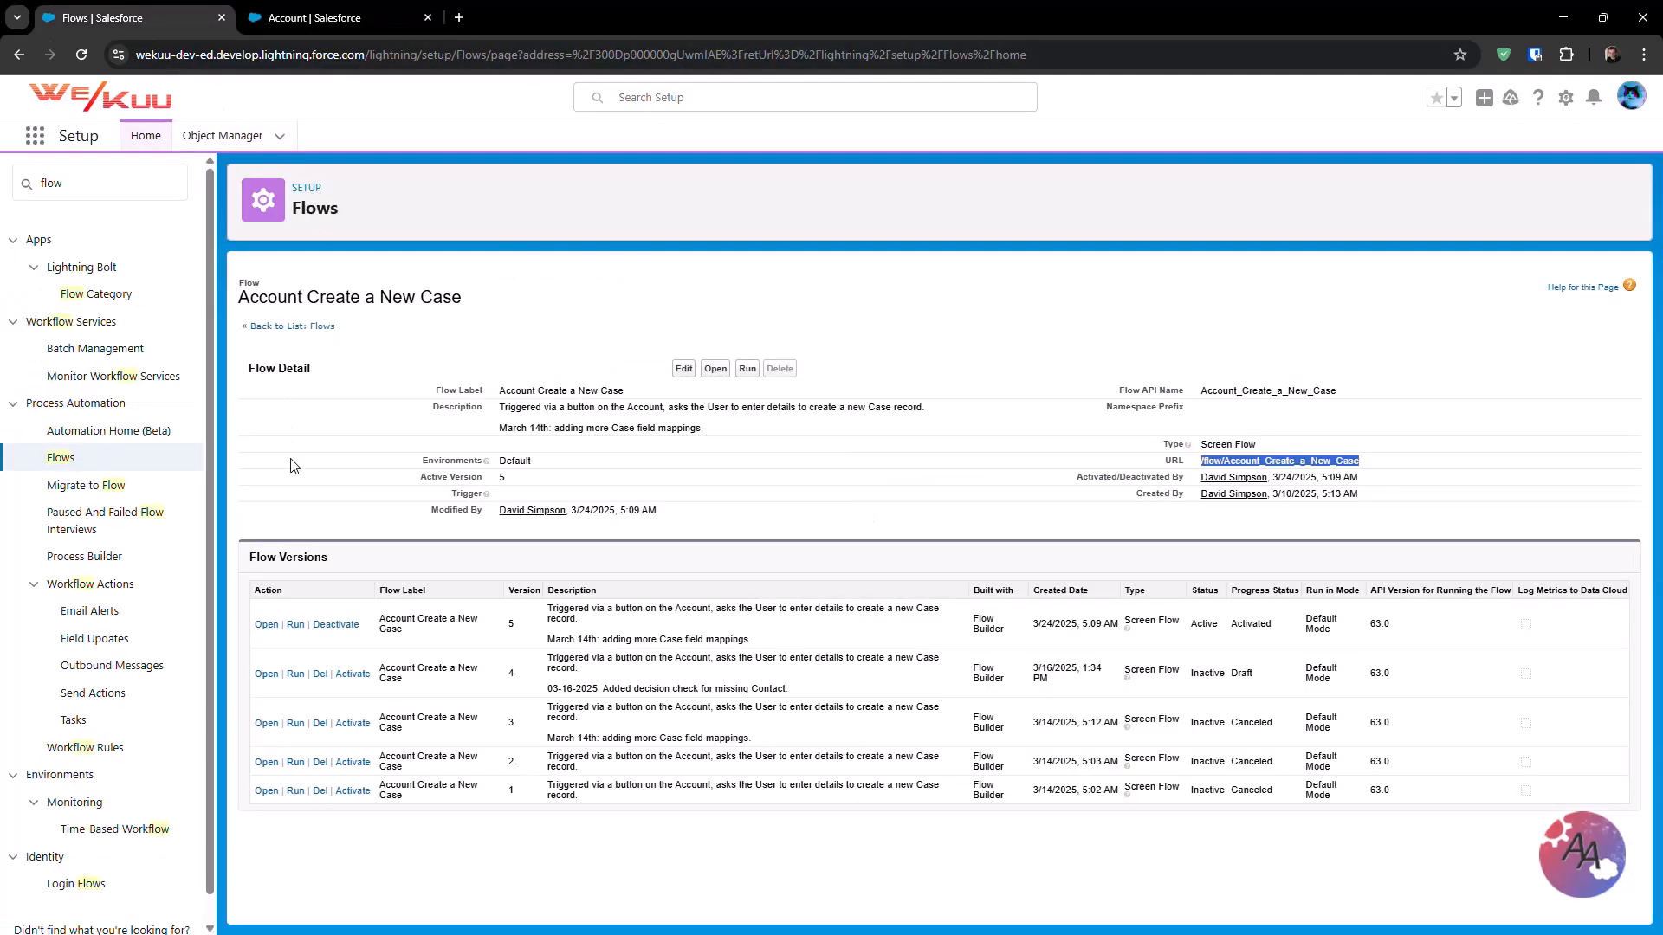
click(266, 625)
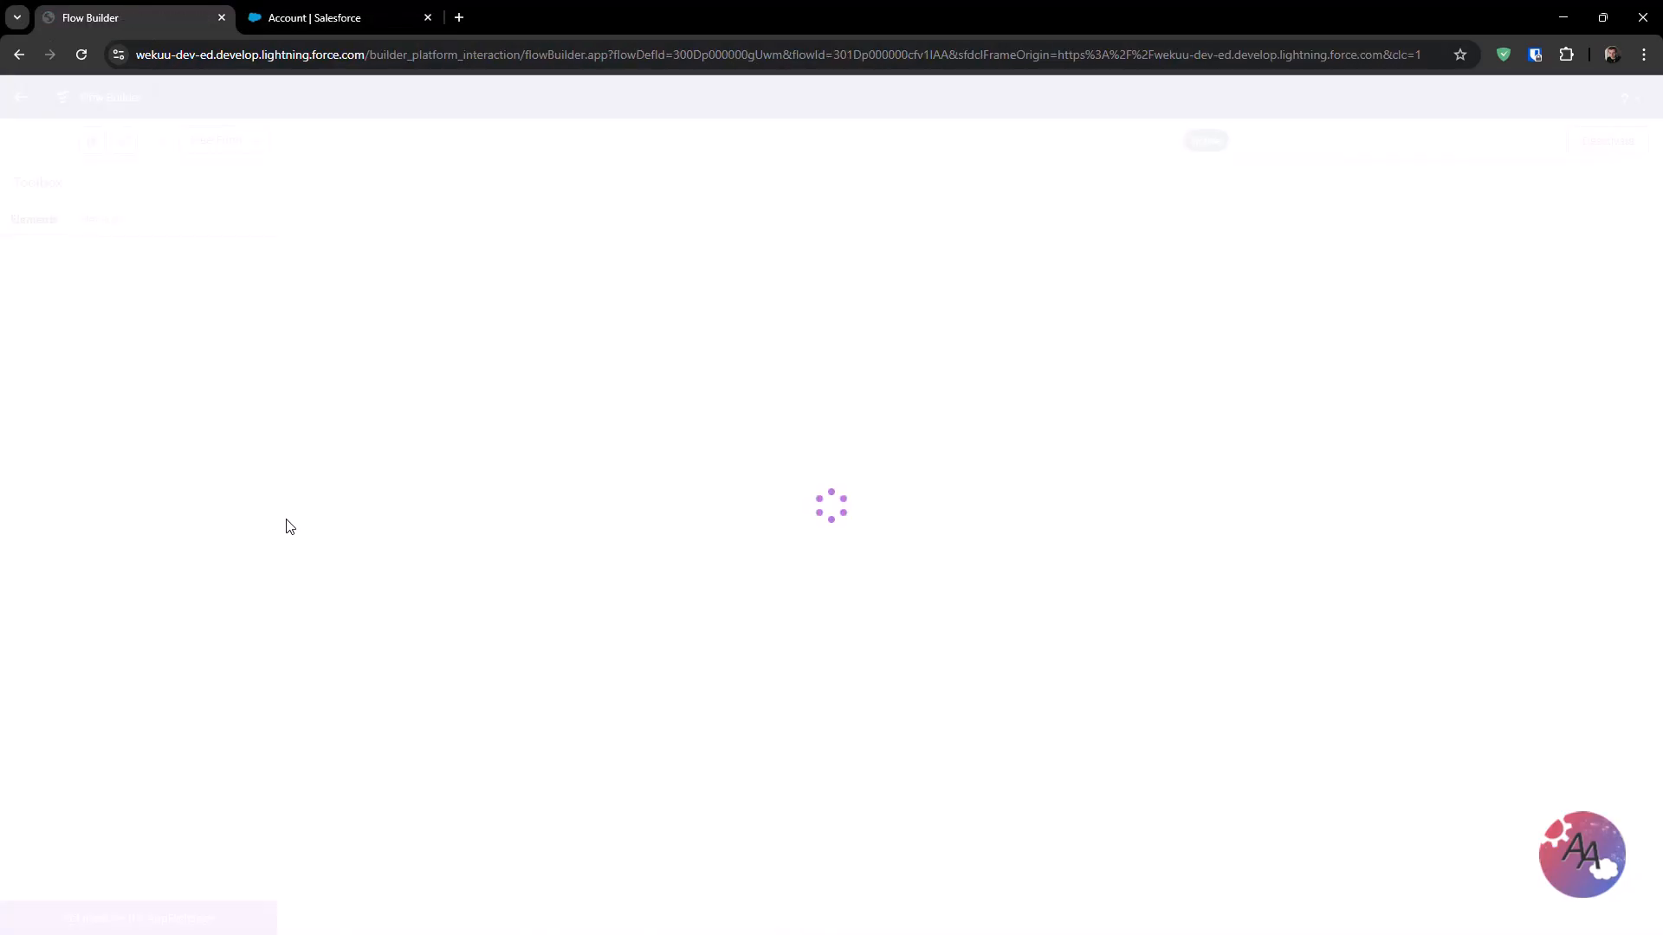
click(27, 143)
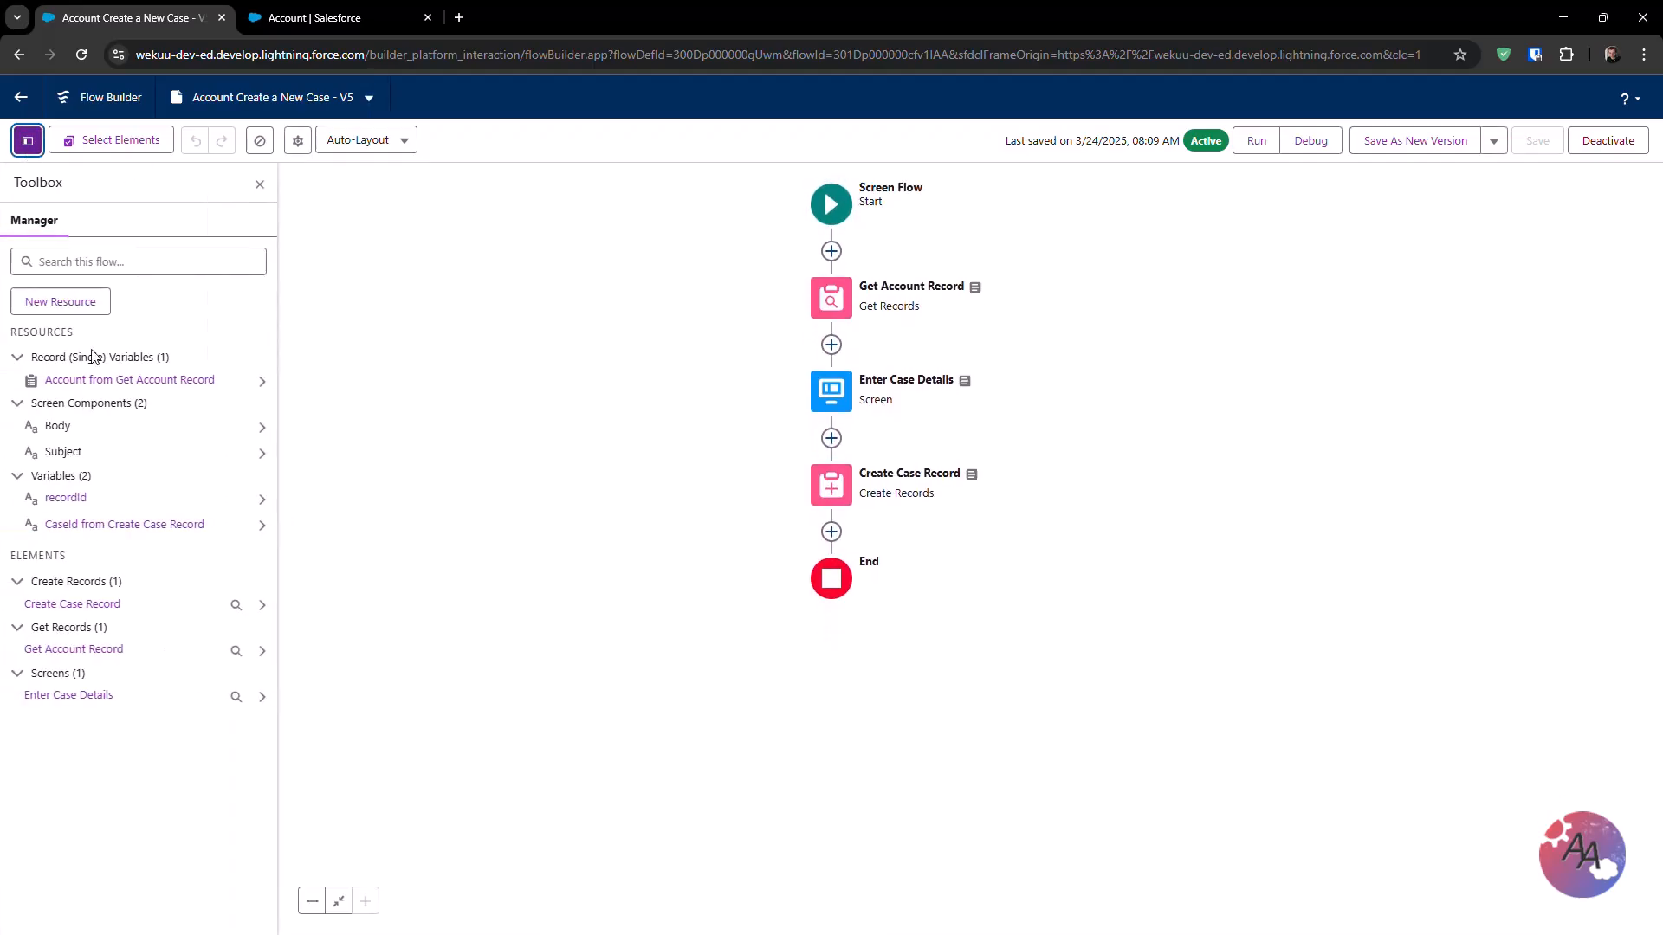
click(78, 500)
double_click(592, 380)
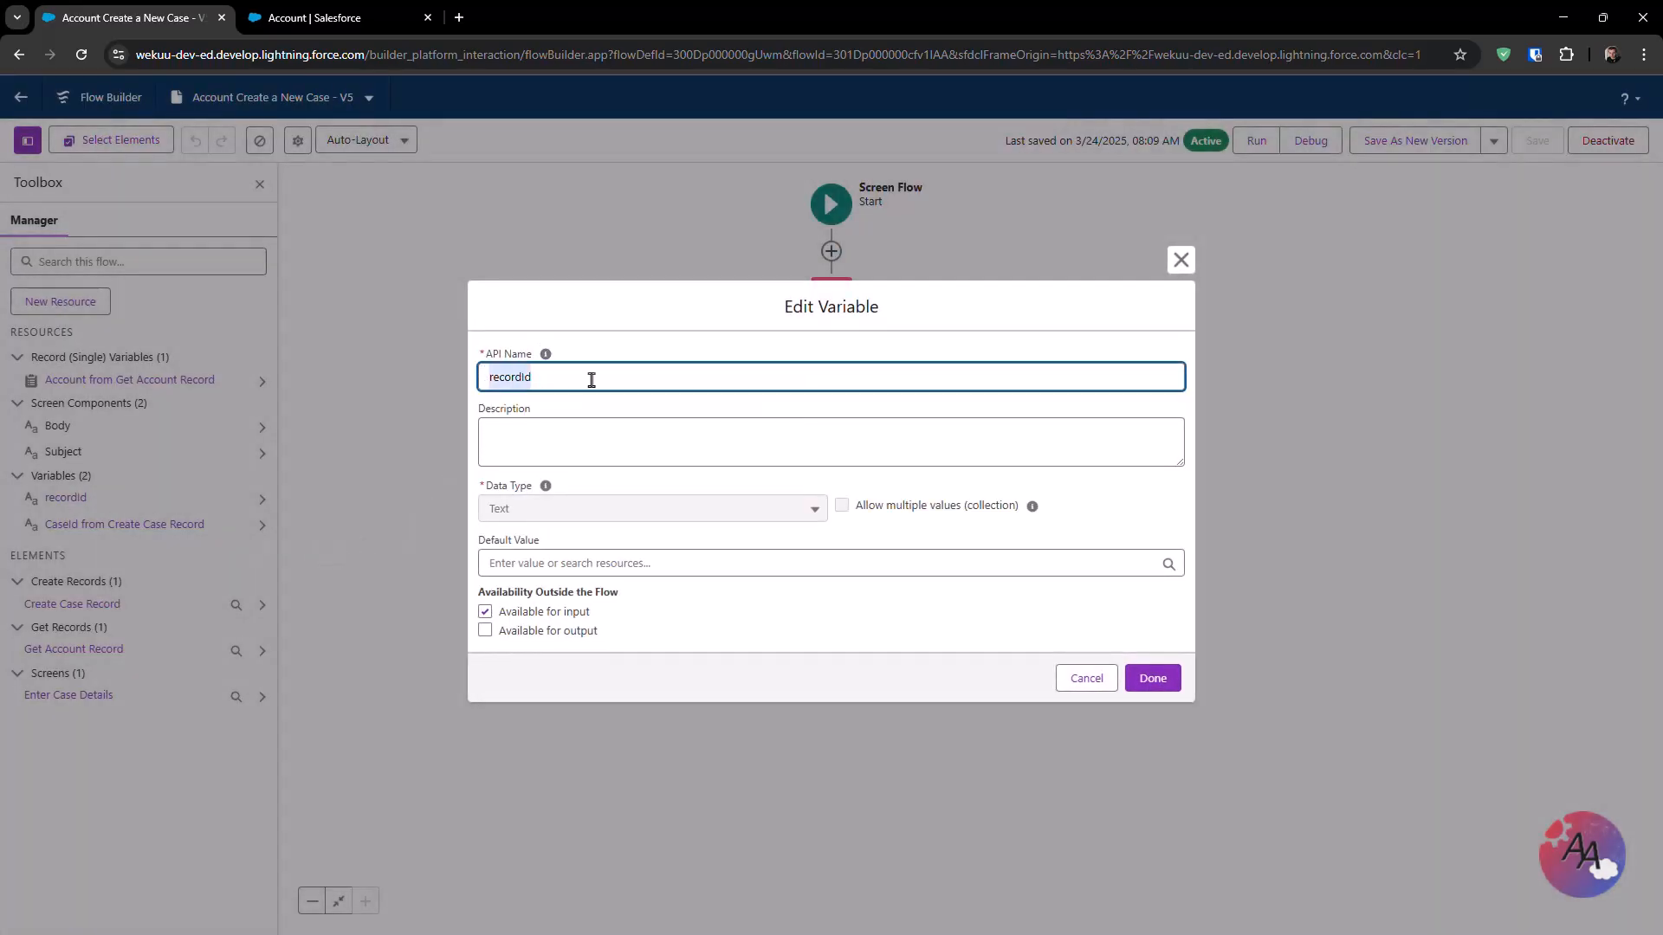
Append ?recordId= and the Account ID merge field to the button's flow URL, and save the button
click(286, 17)
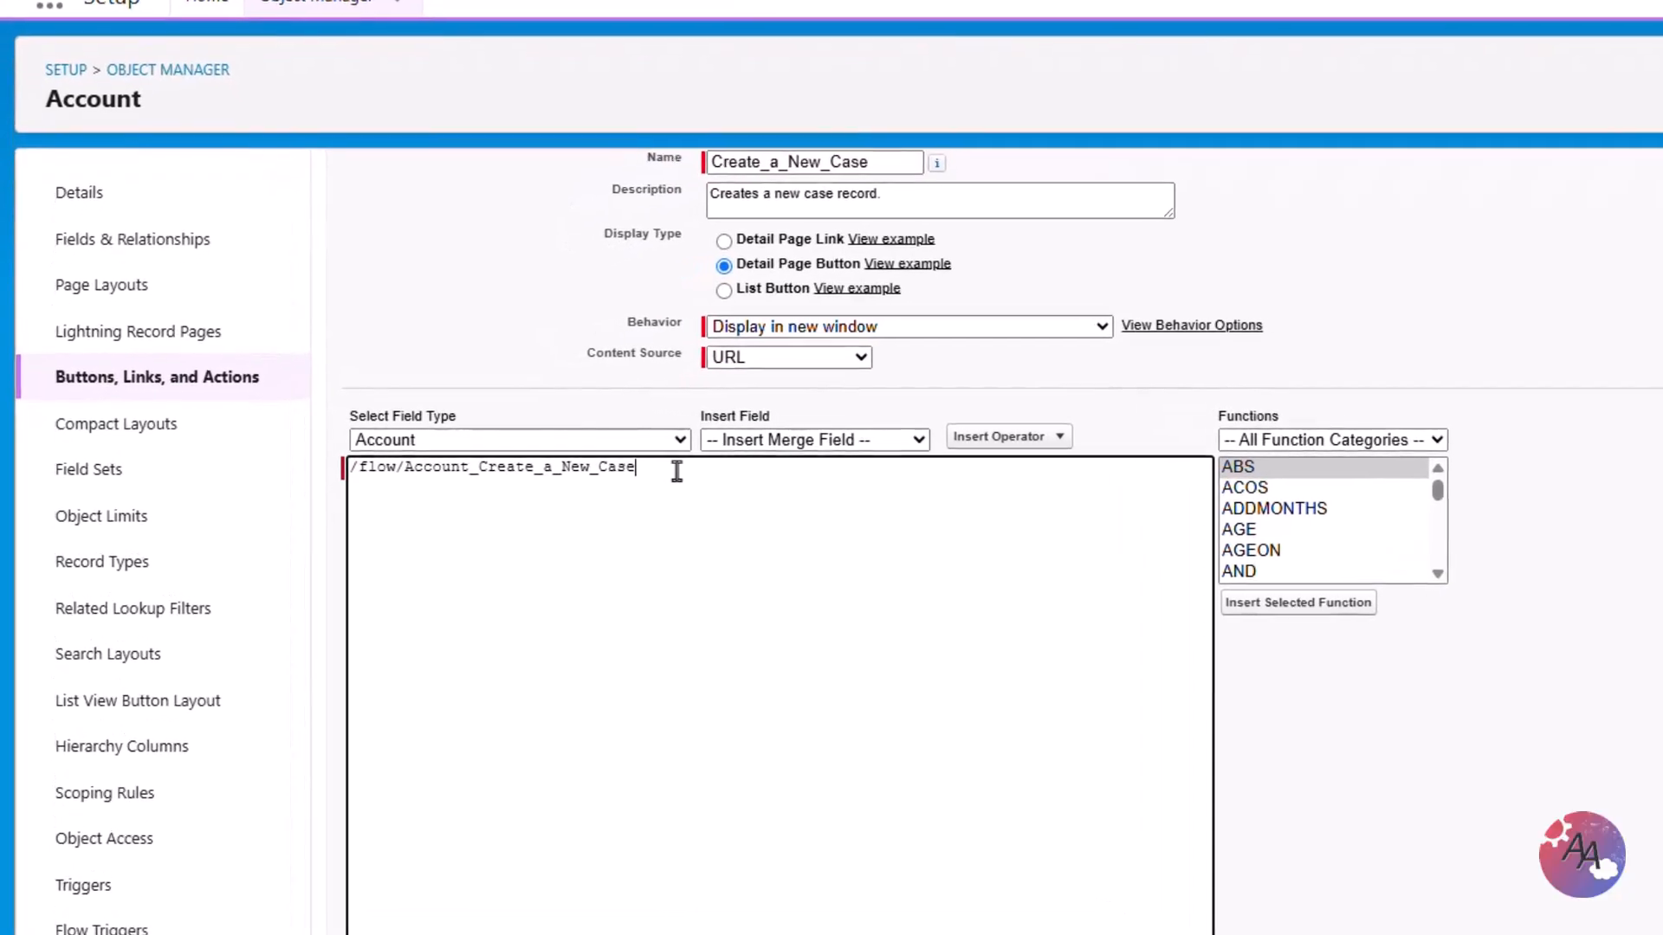
text(?)
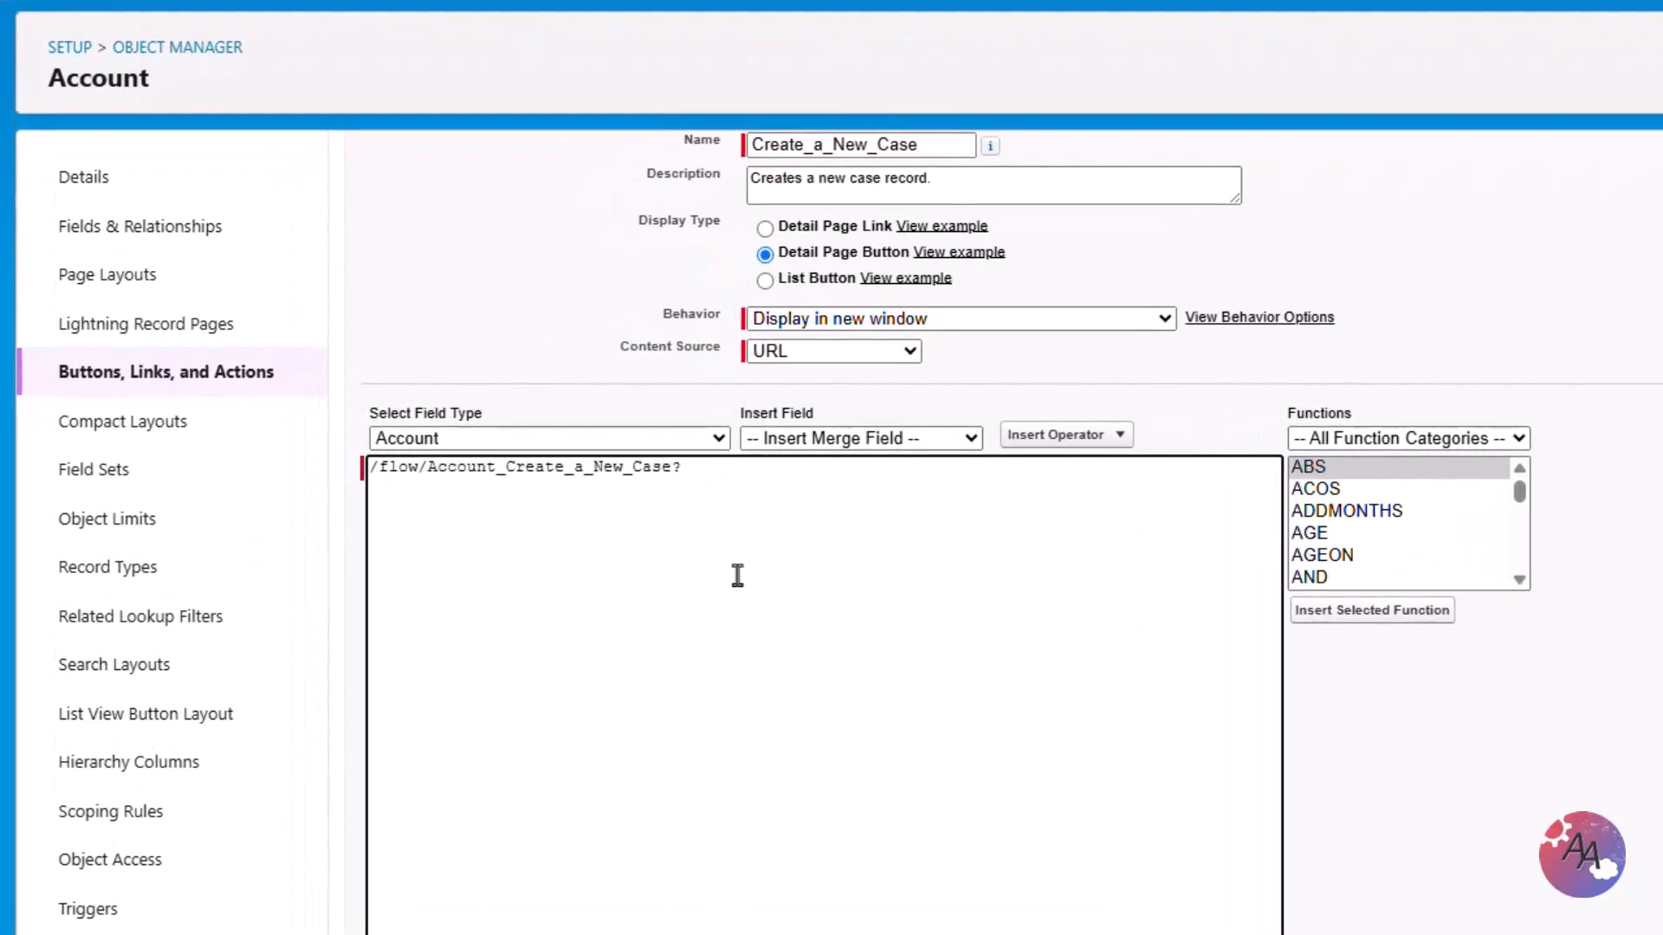
text(recordId=)
click(849, 438)
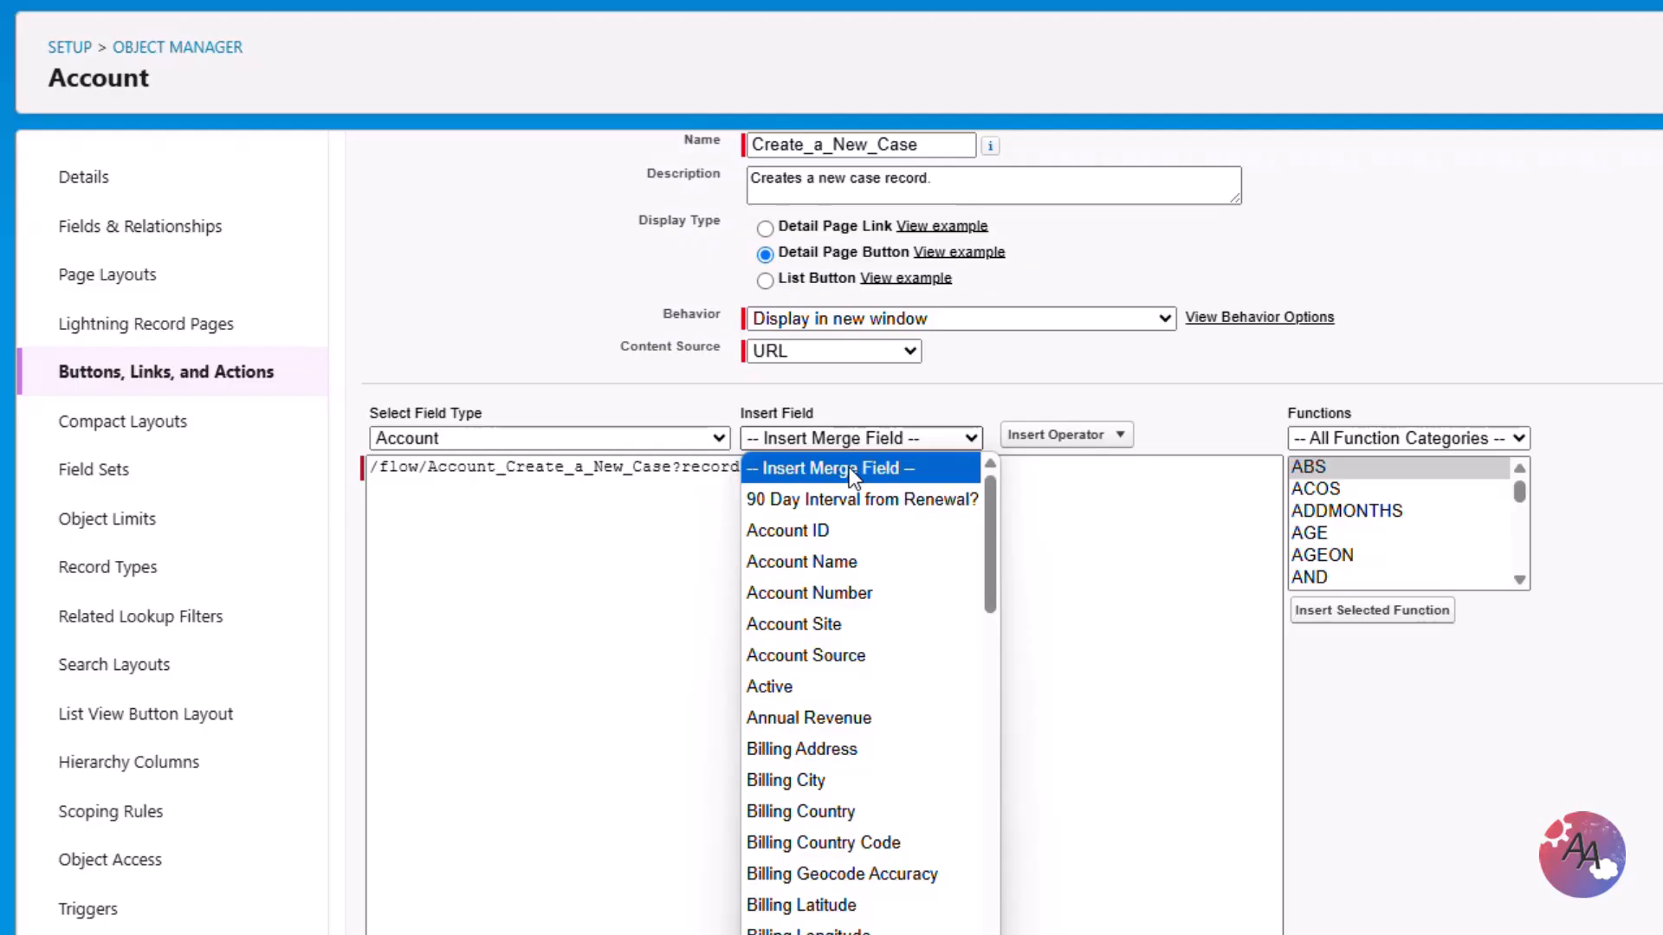
click(862, 530)
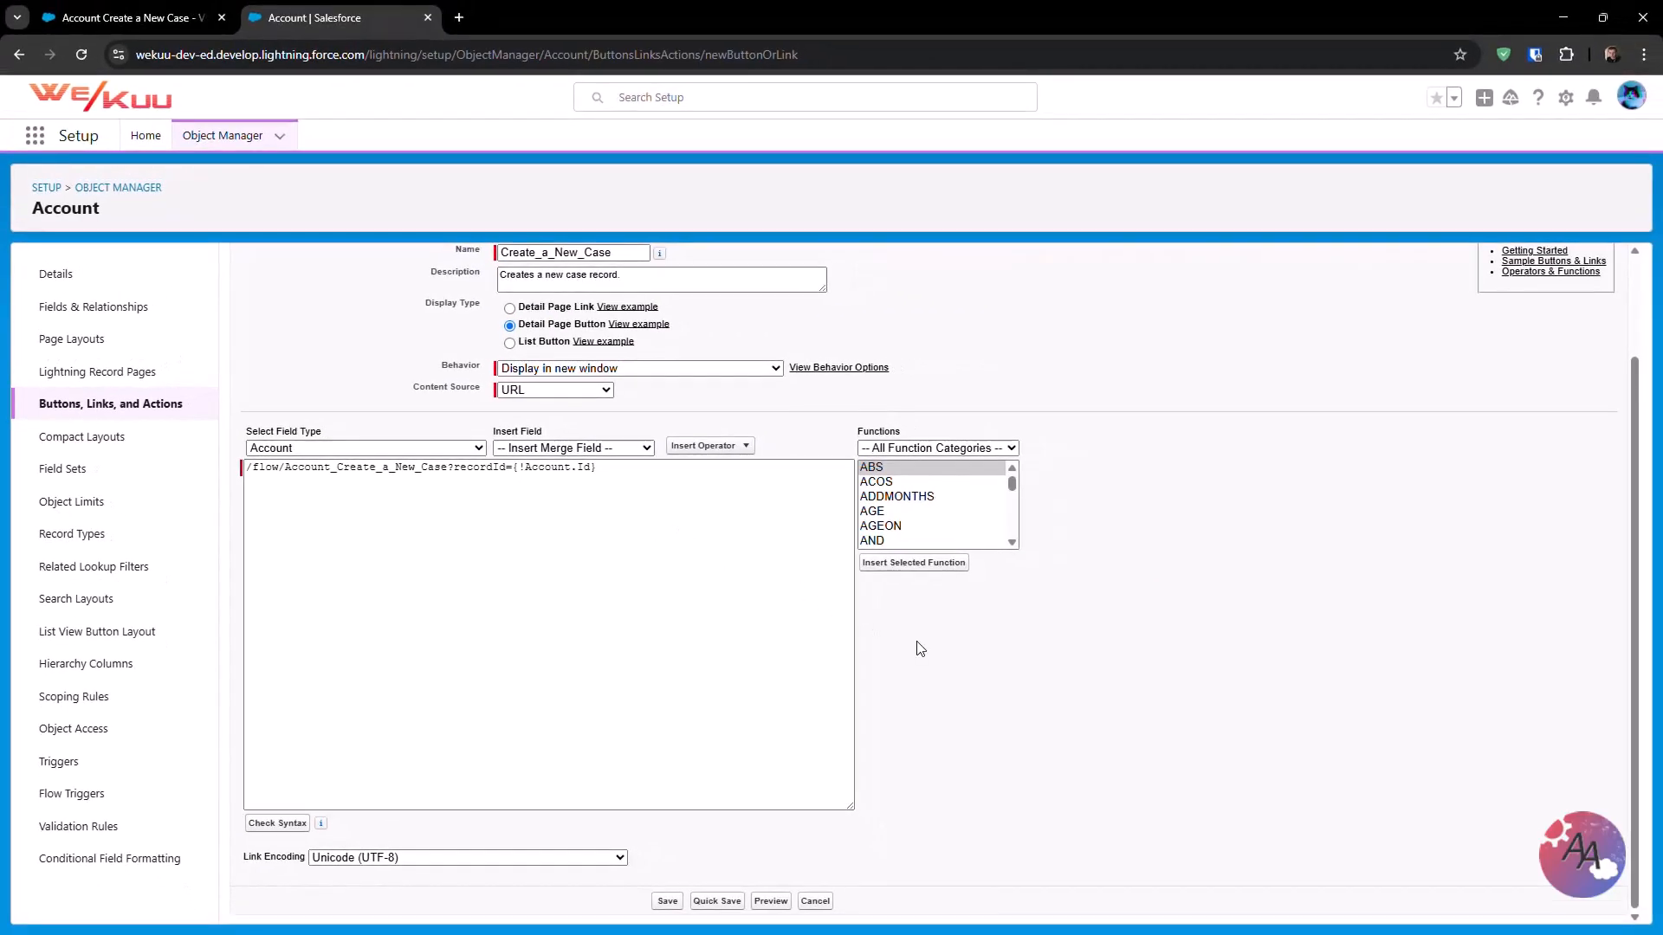
click(667, 901)
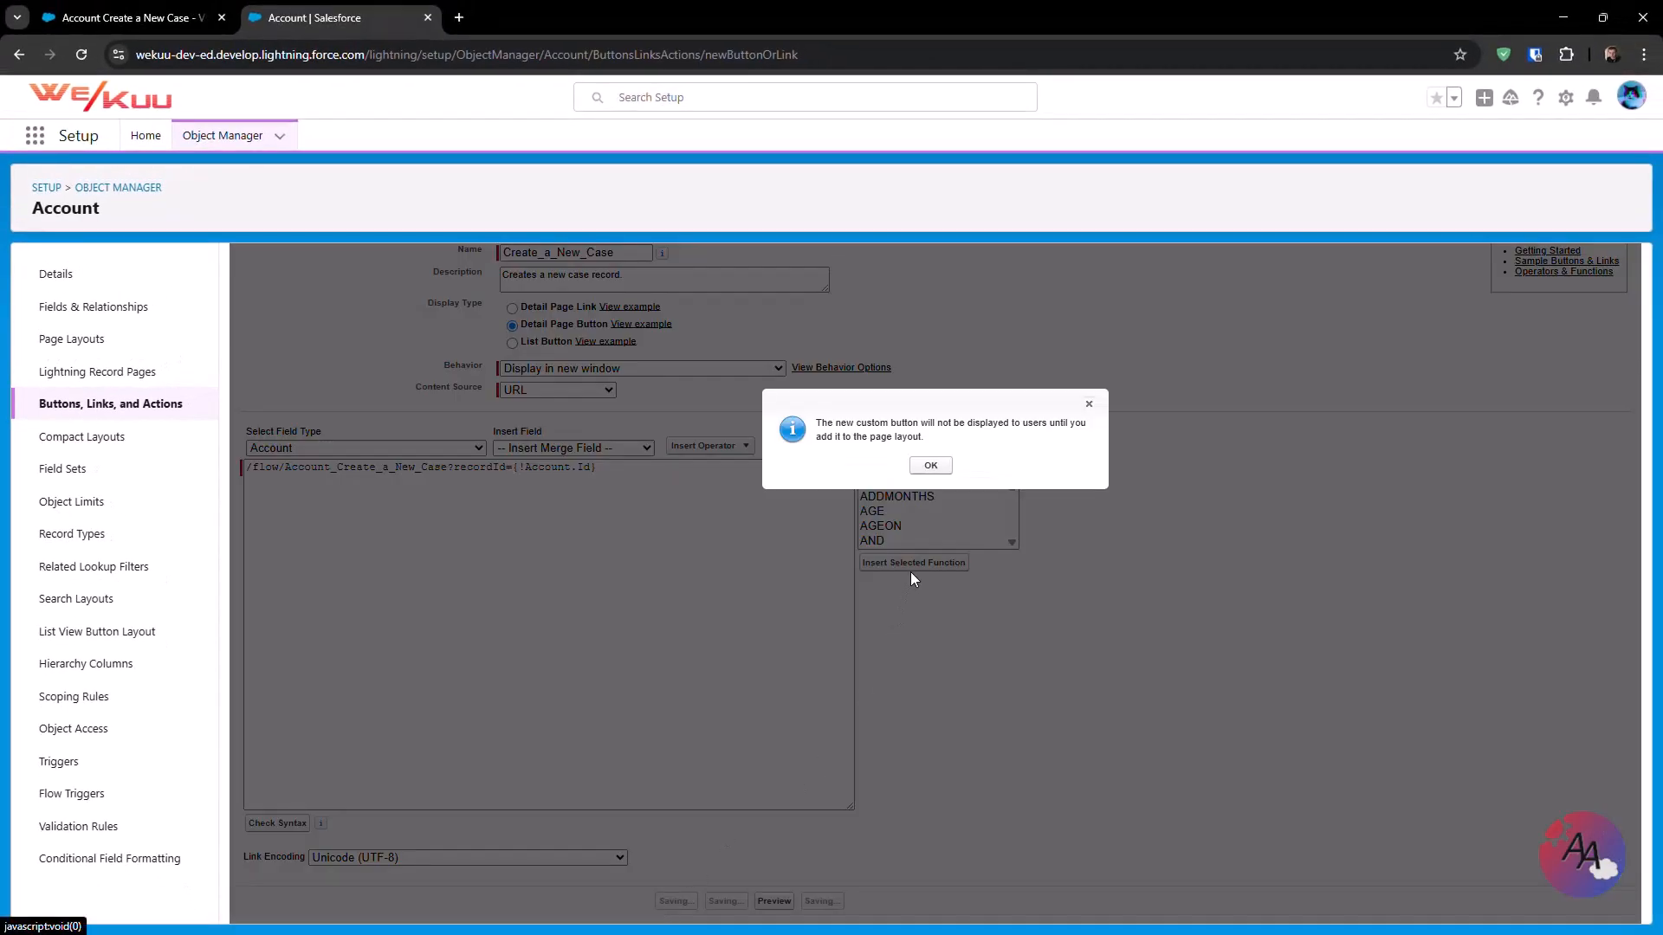
click(930, 465)
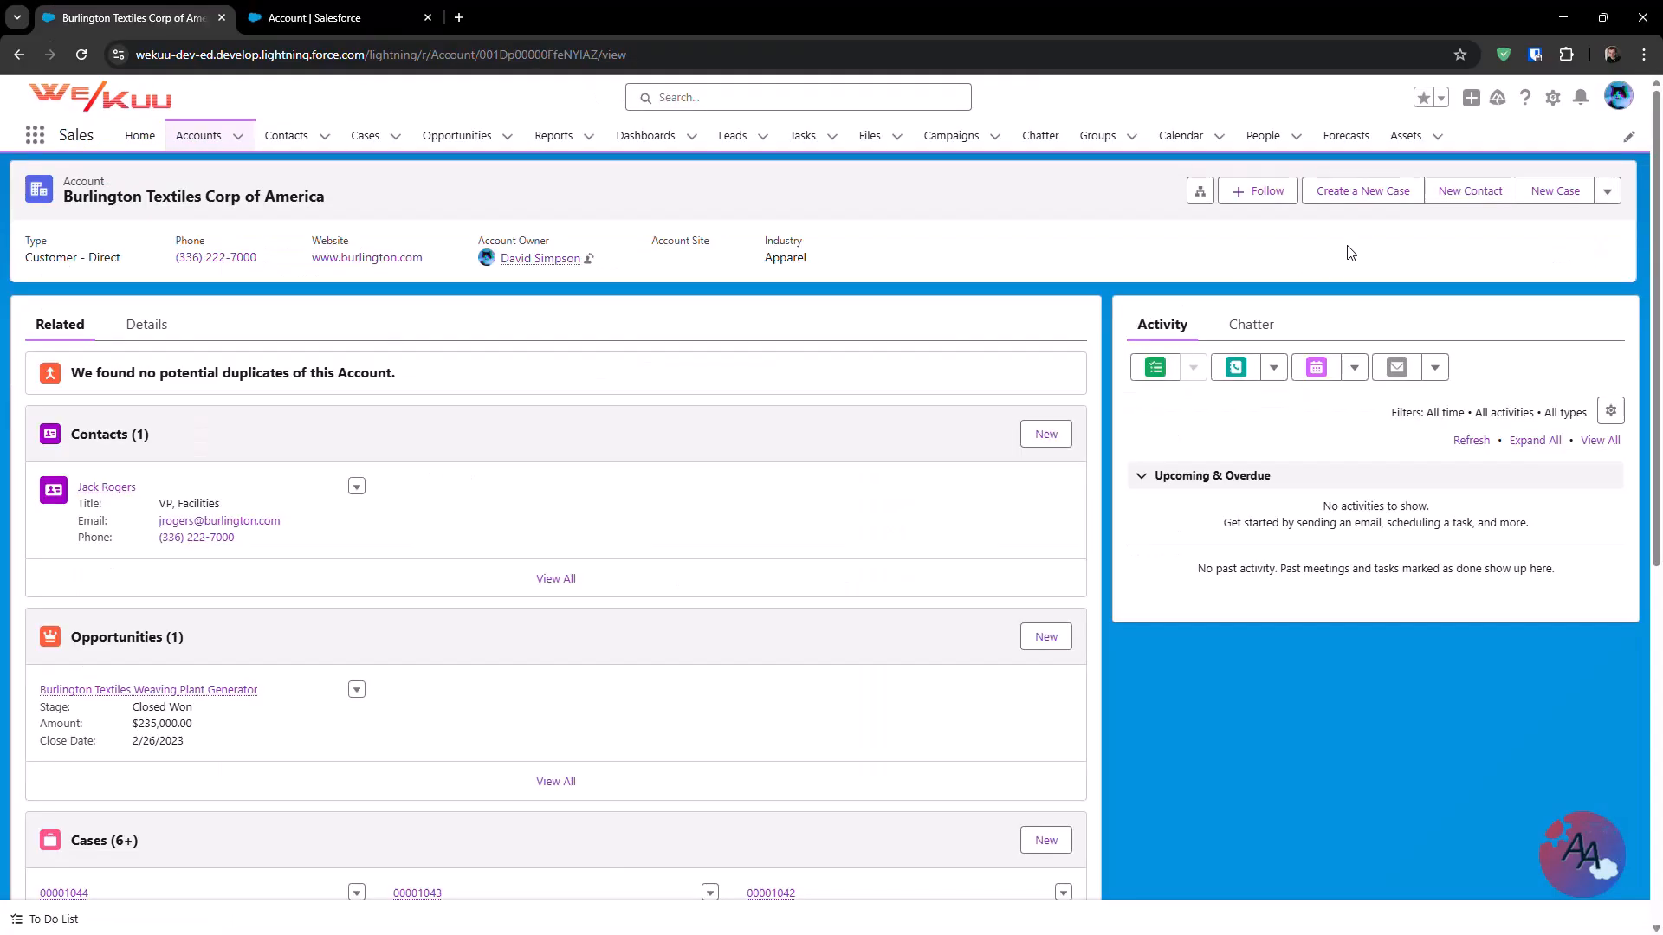
Run Create a New Case from the Burlington Textiles account and submit it with subject test and body TEST
click(1348, 197)
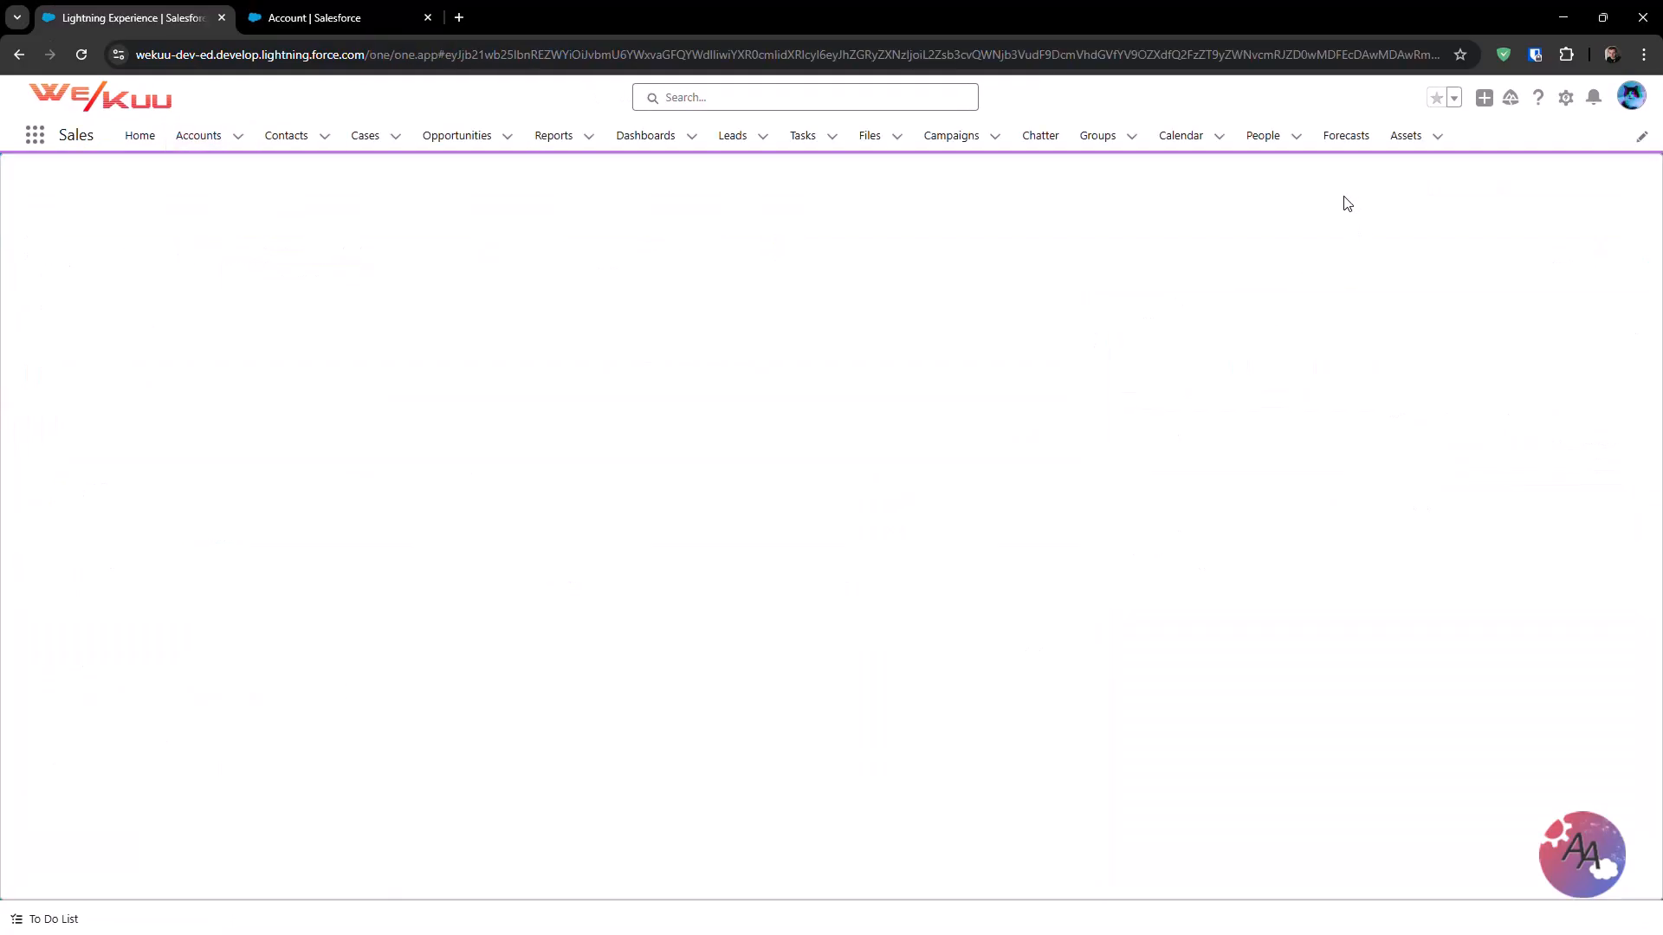
click(258, 243)
click(204, 279)
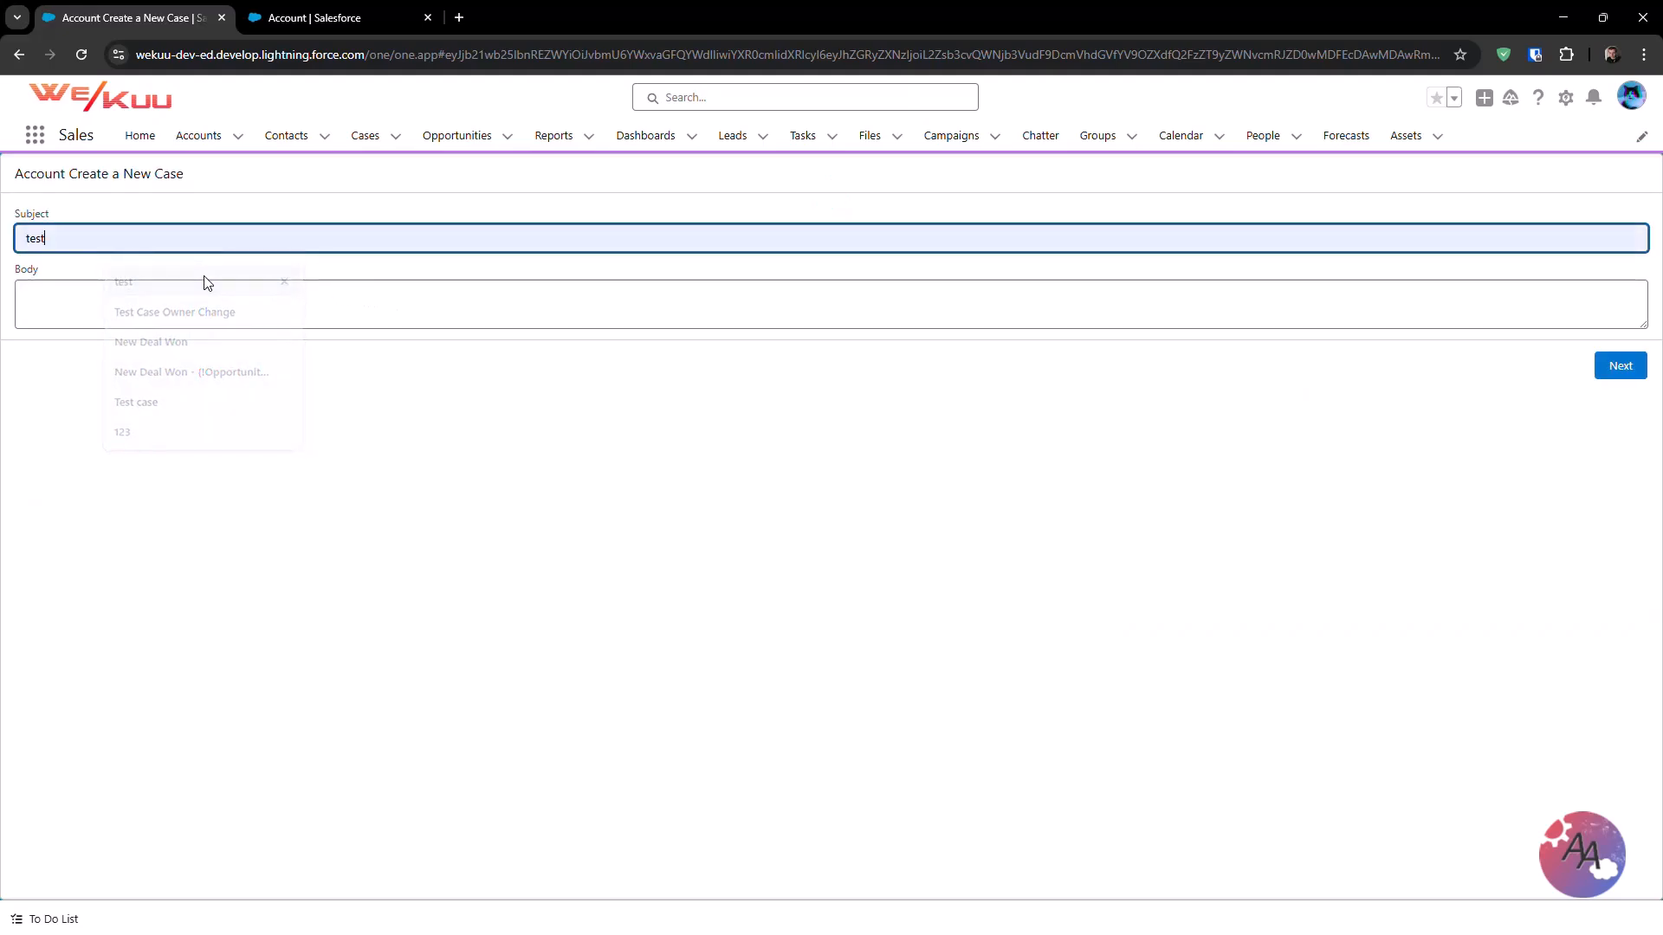
click(154, 300)
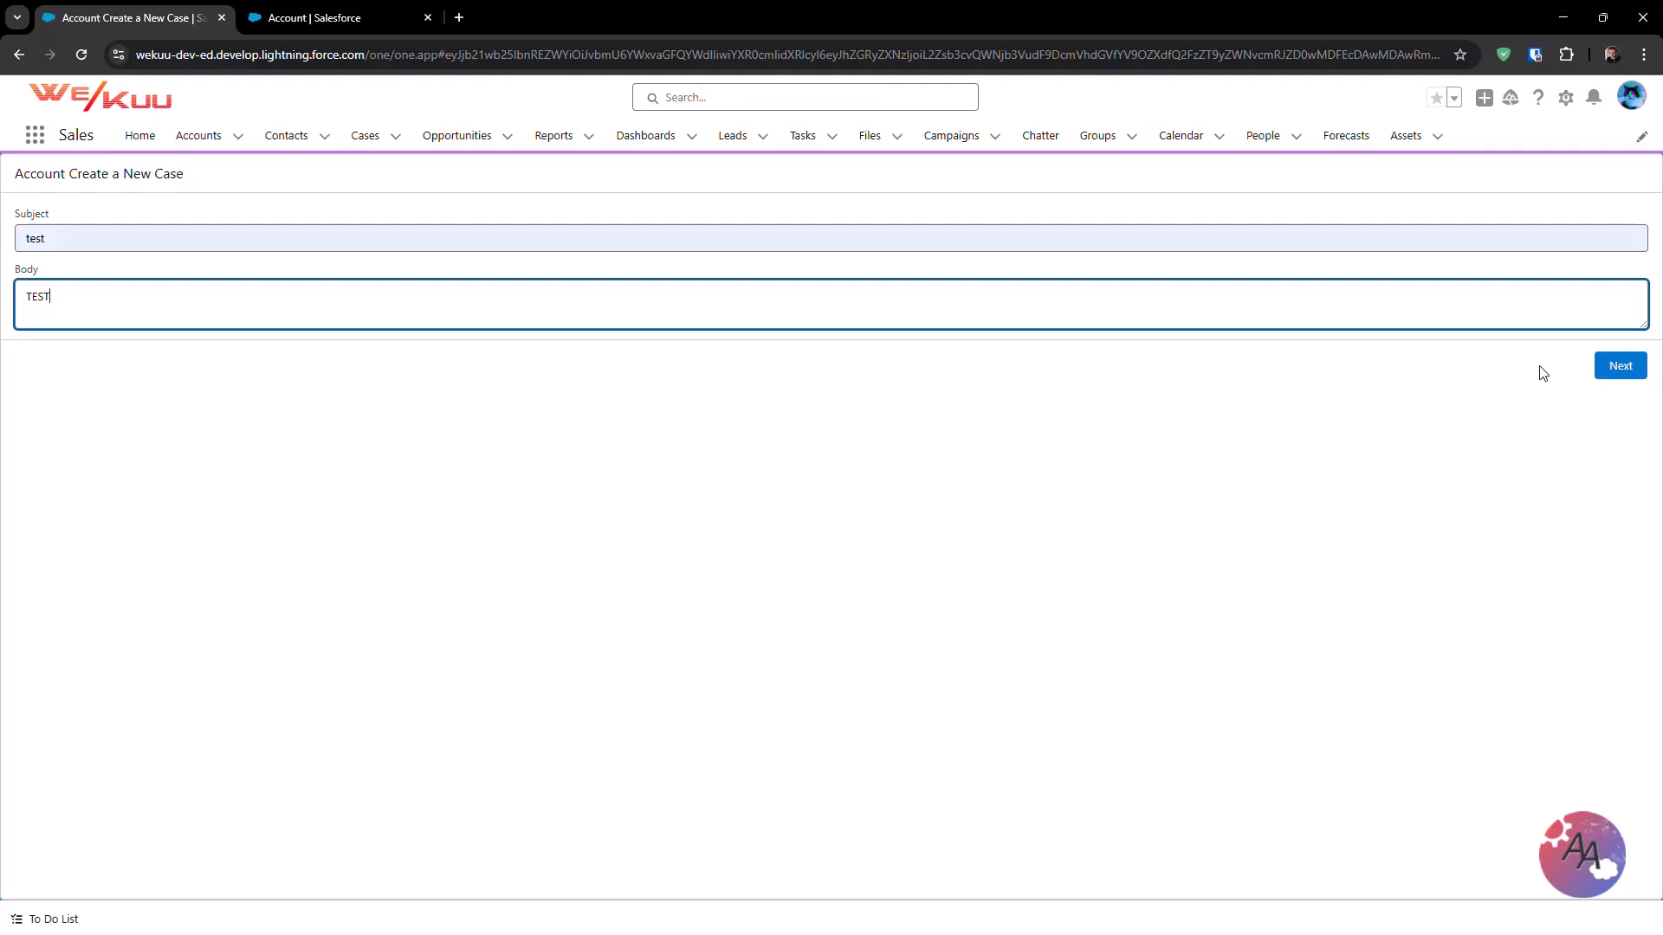
click(1608, 371)
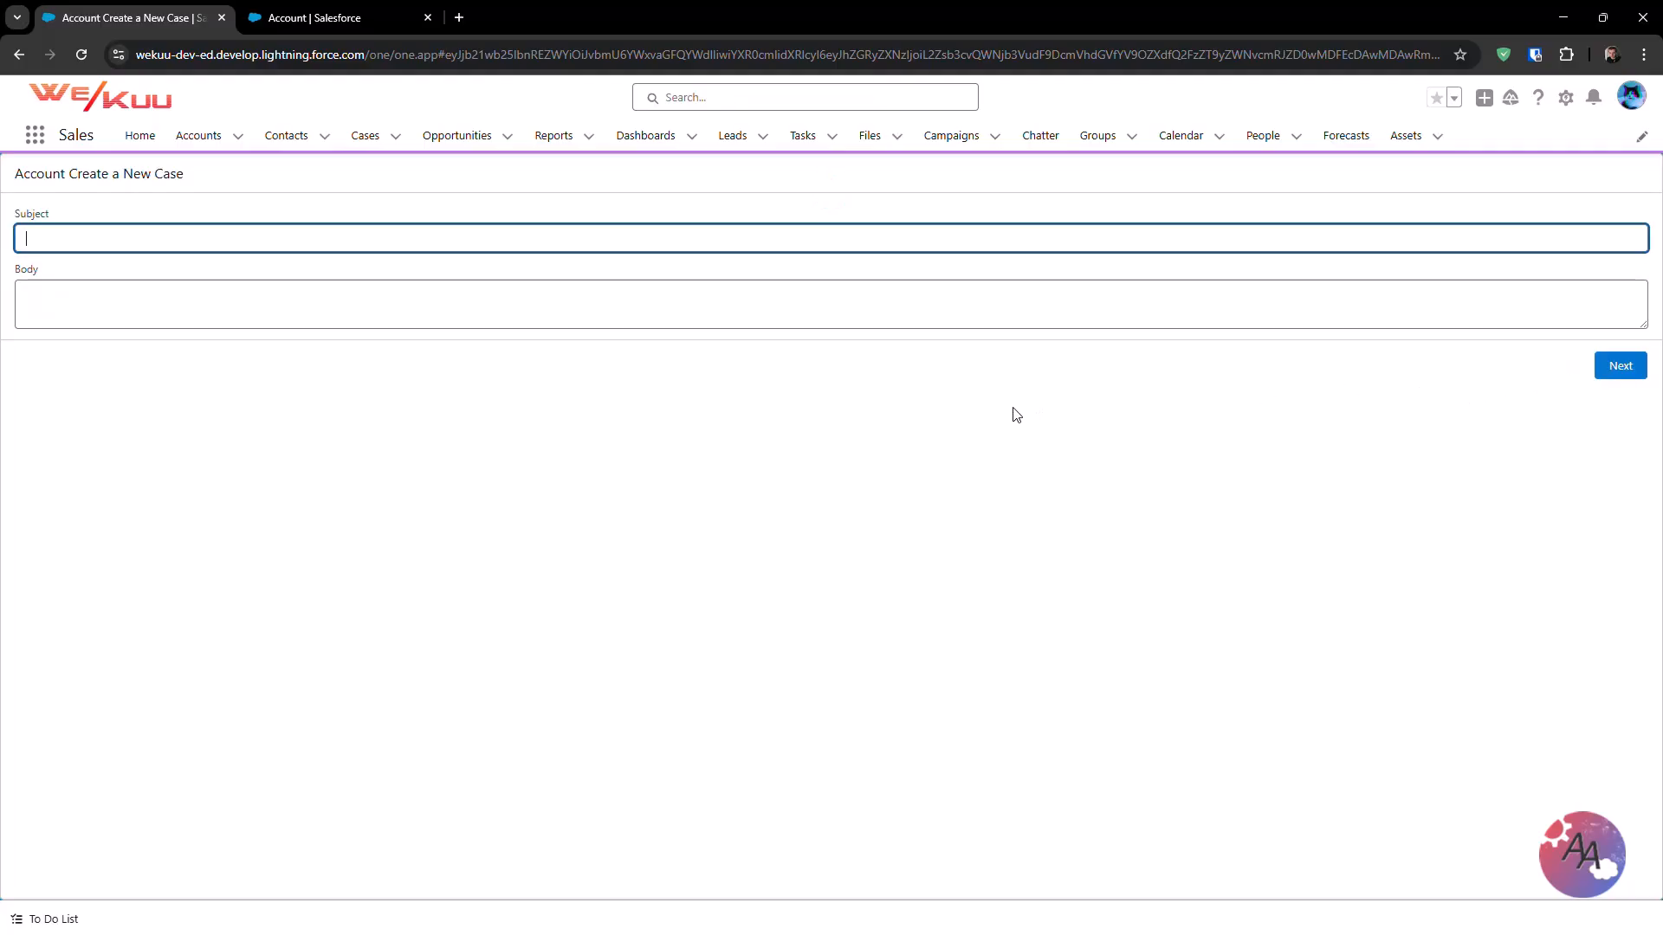
Append &retURL= and the Account ID merge field to the Create a New Case button's URL content
click(275, 19)
click(686, 334)
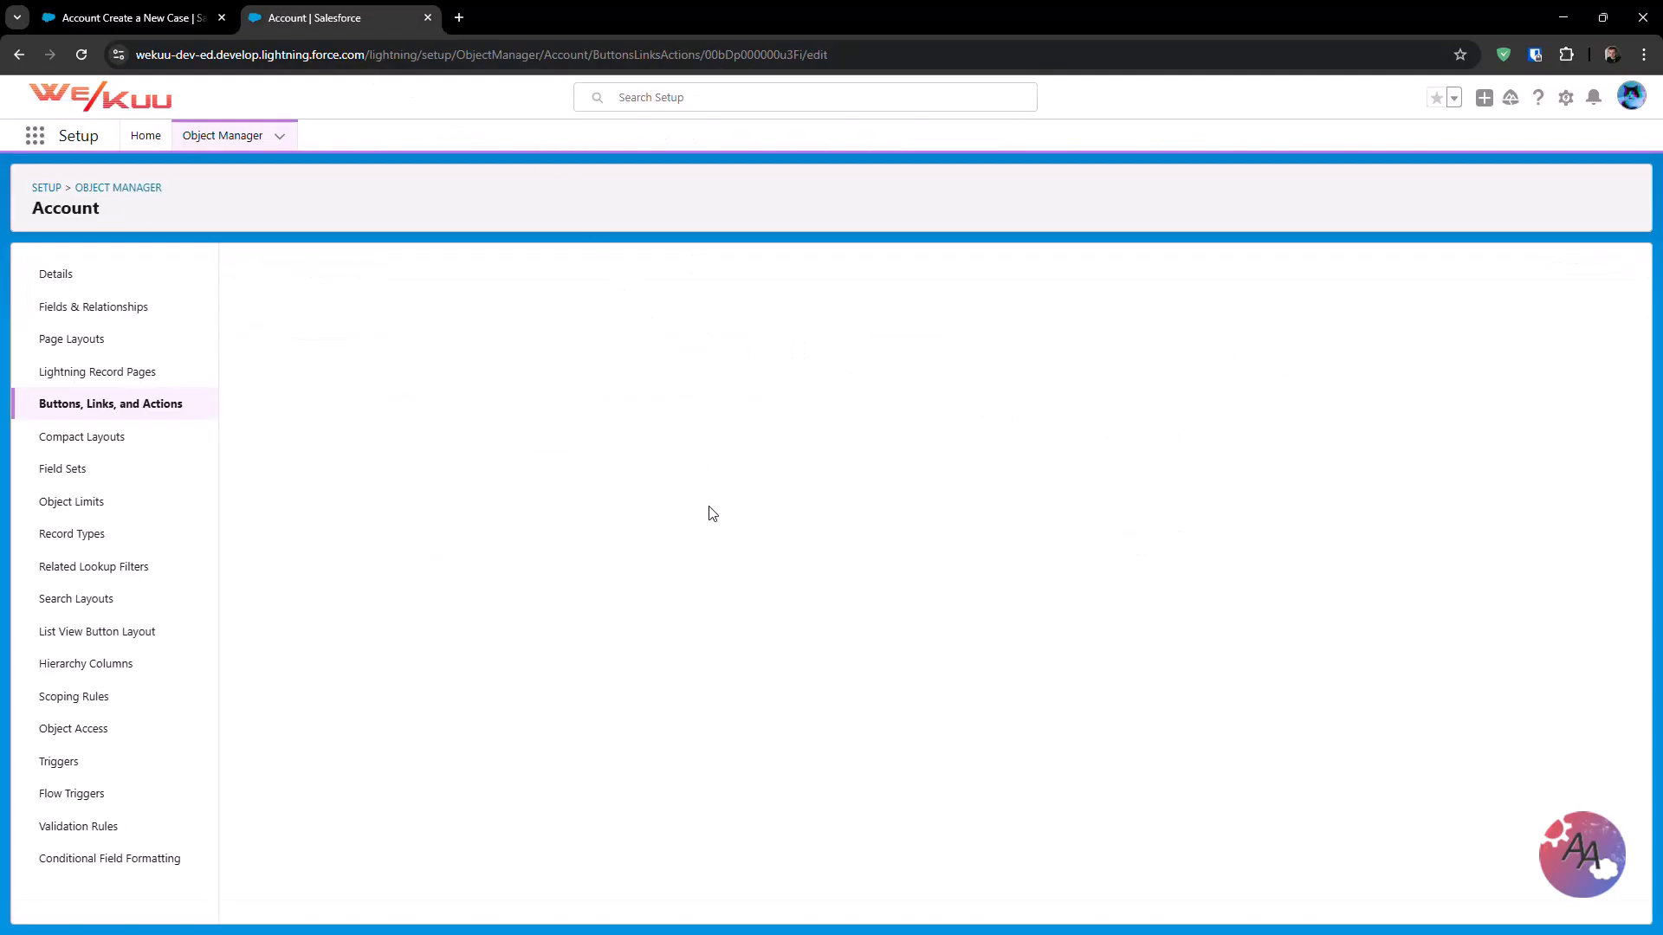
scroll(709, 510, down, 2)
click(708, 511)
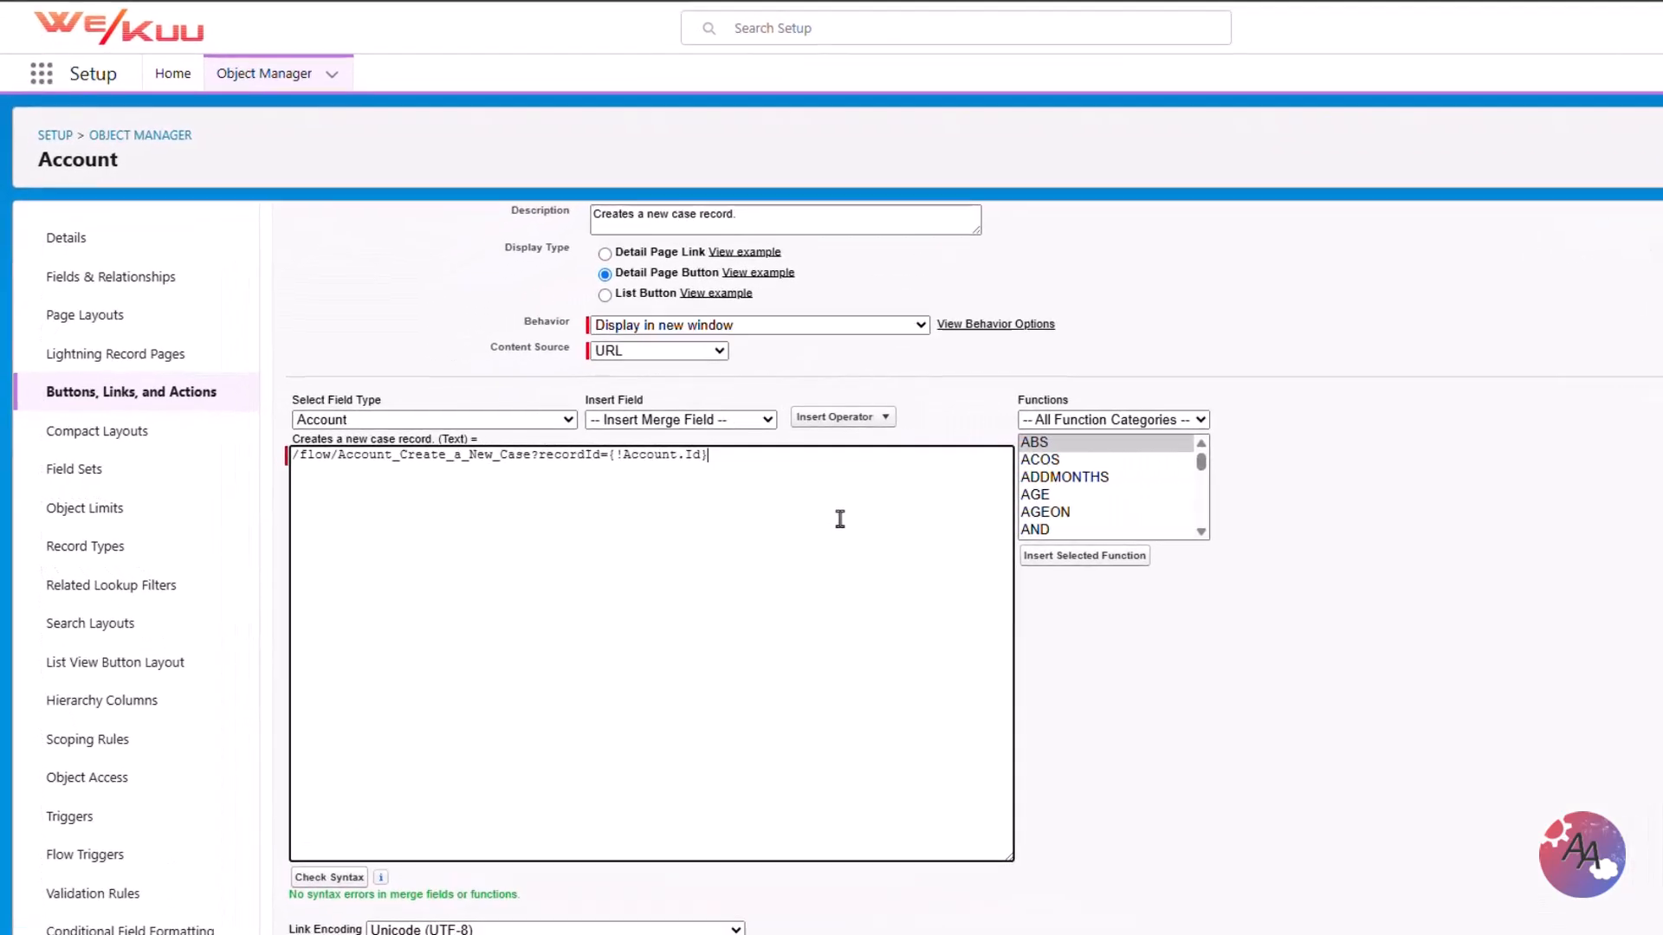
text(&)
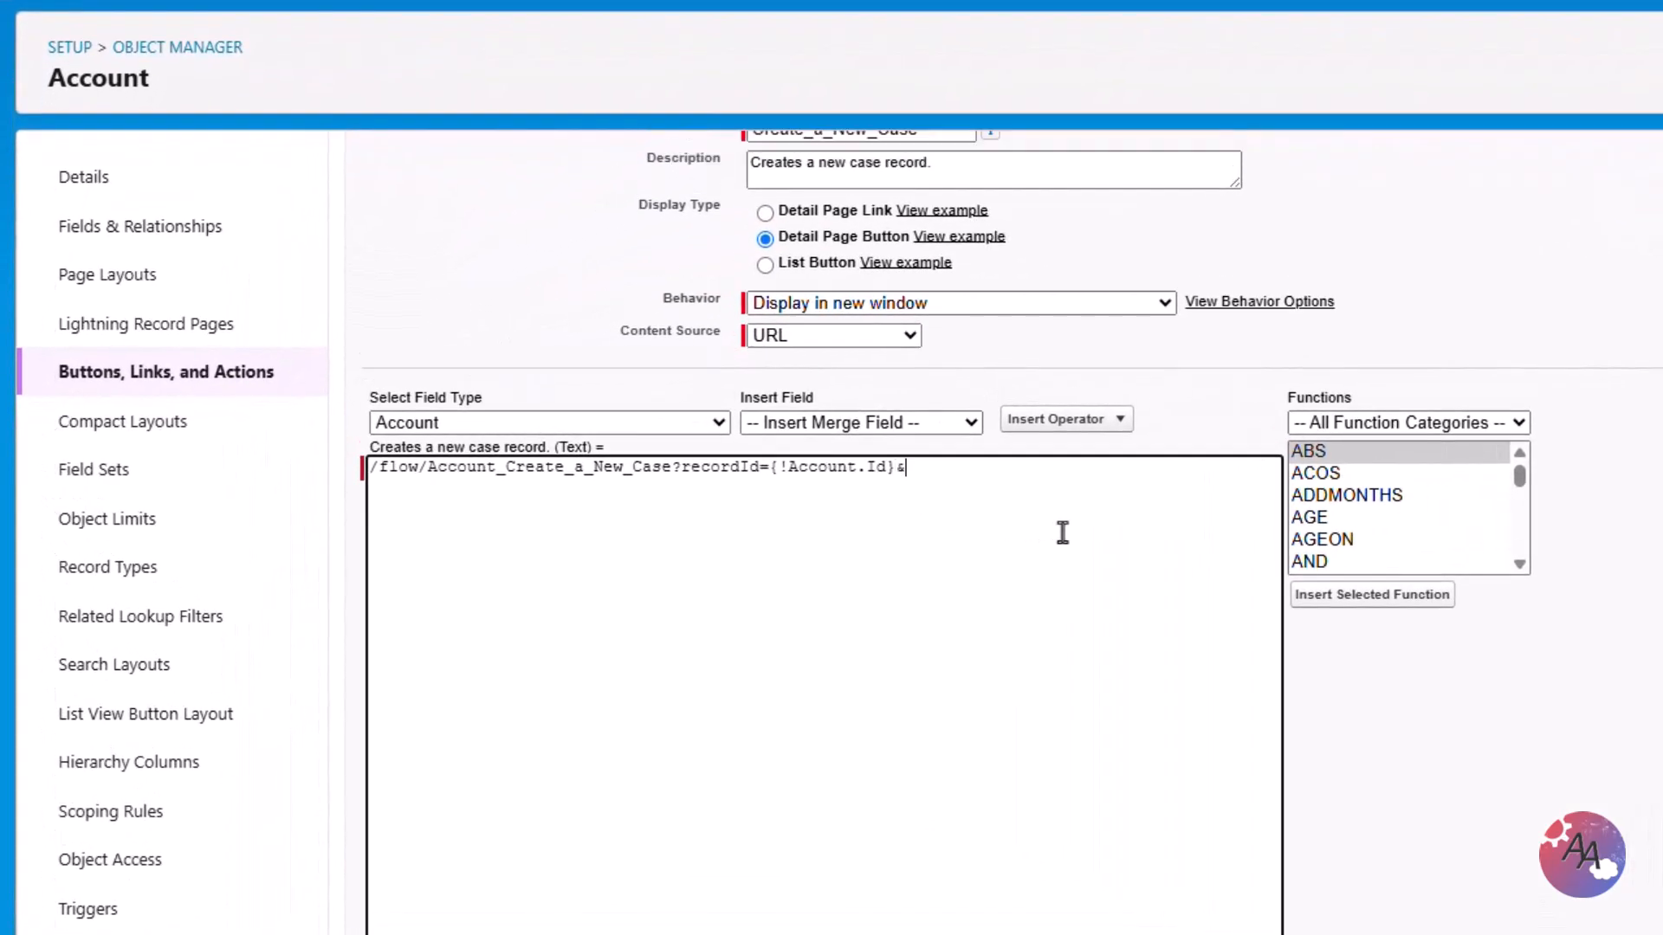
text(retURL=)
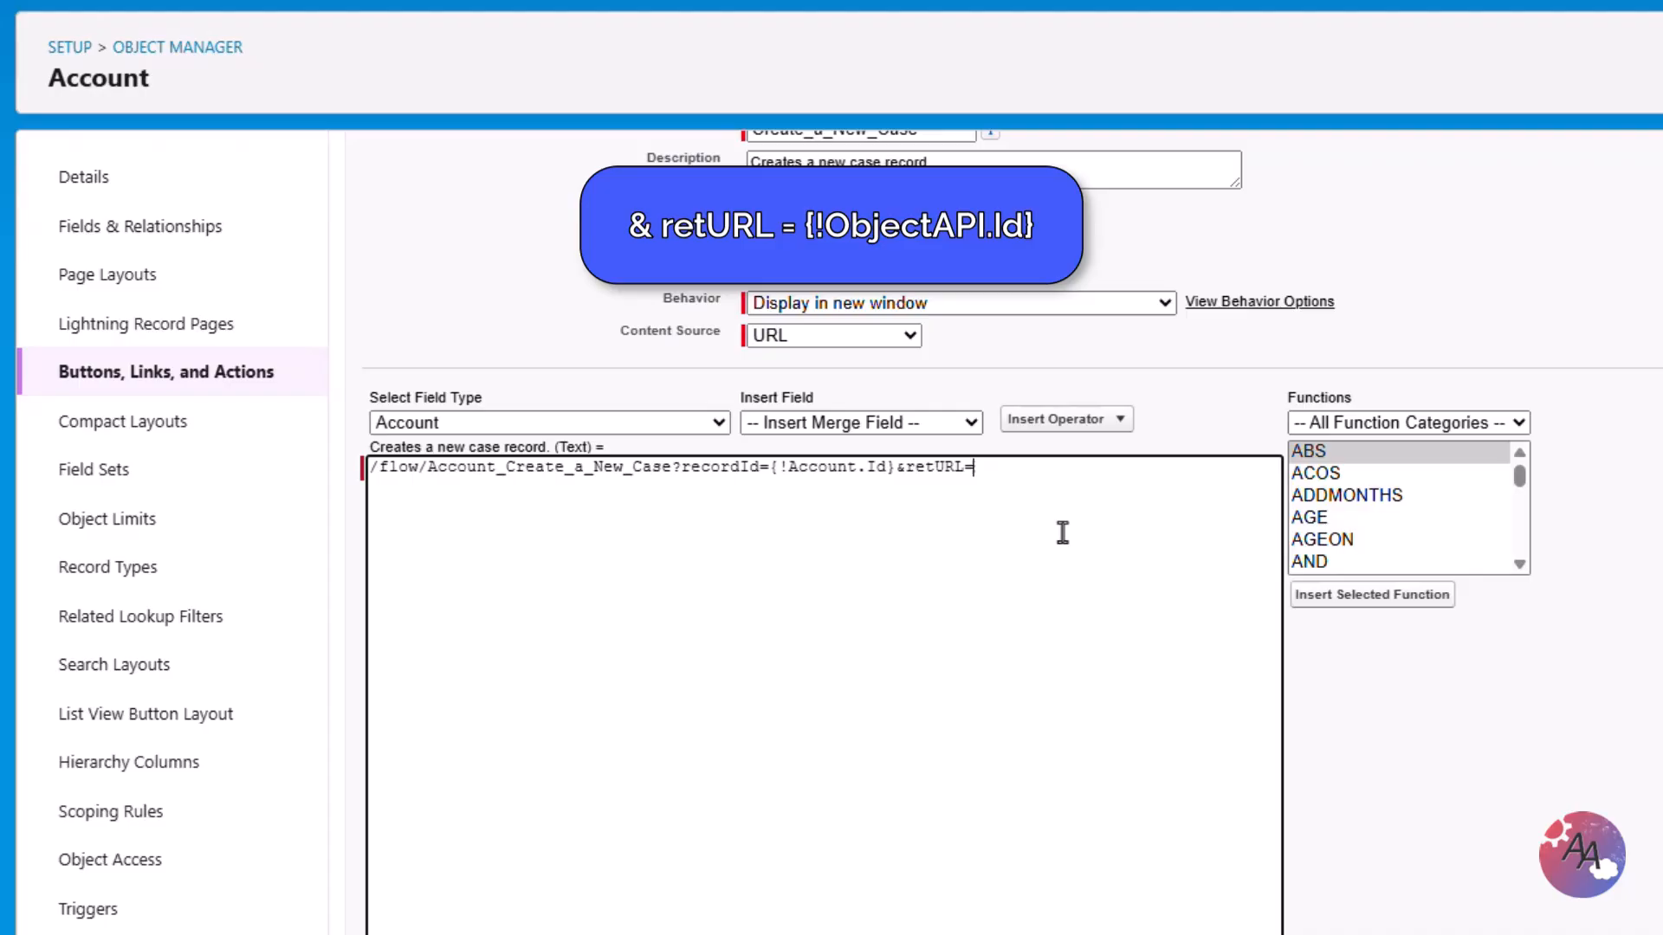
click(939, 425)
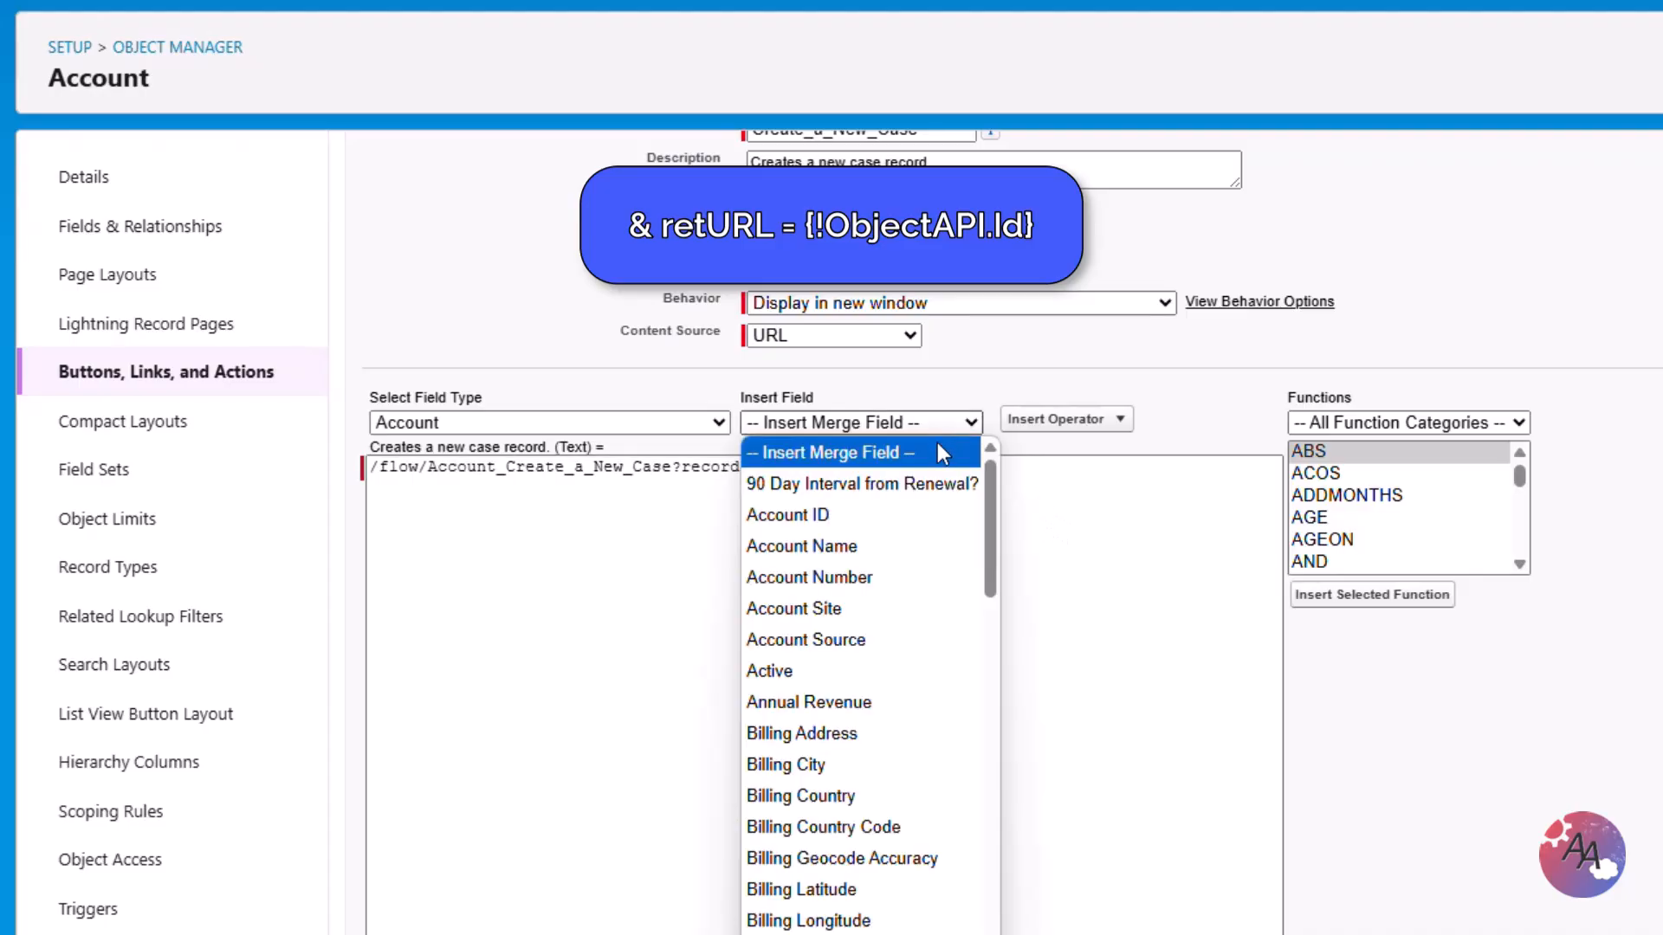
click(918, 513)
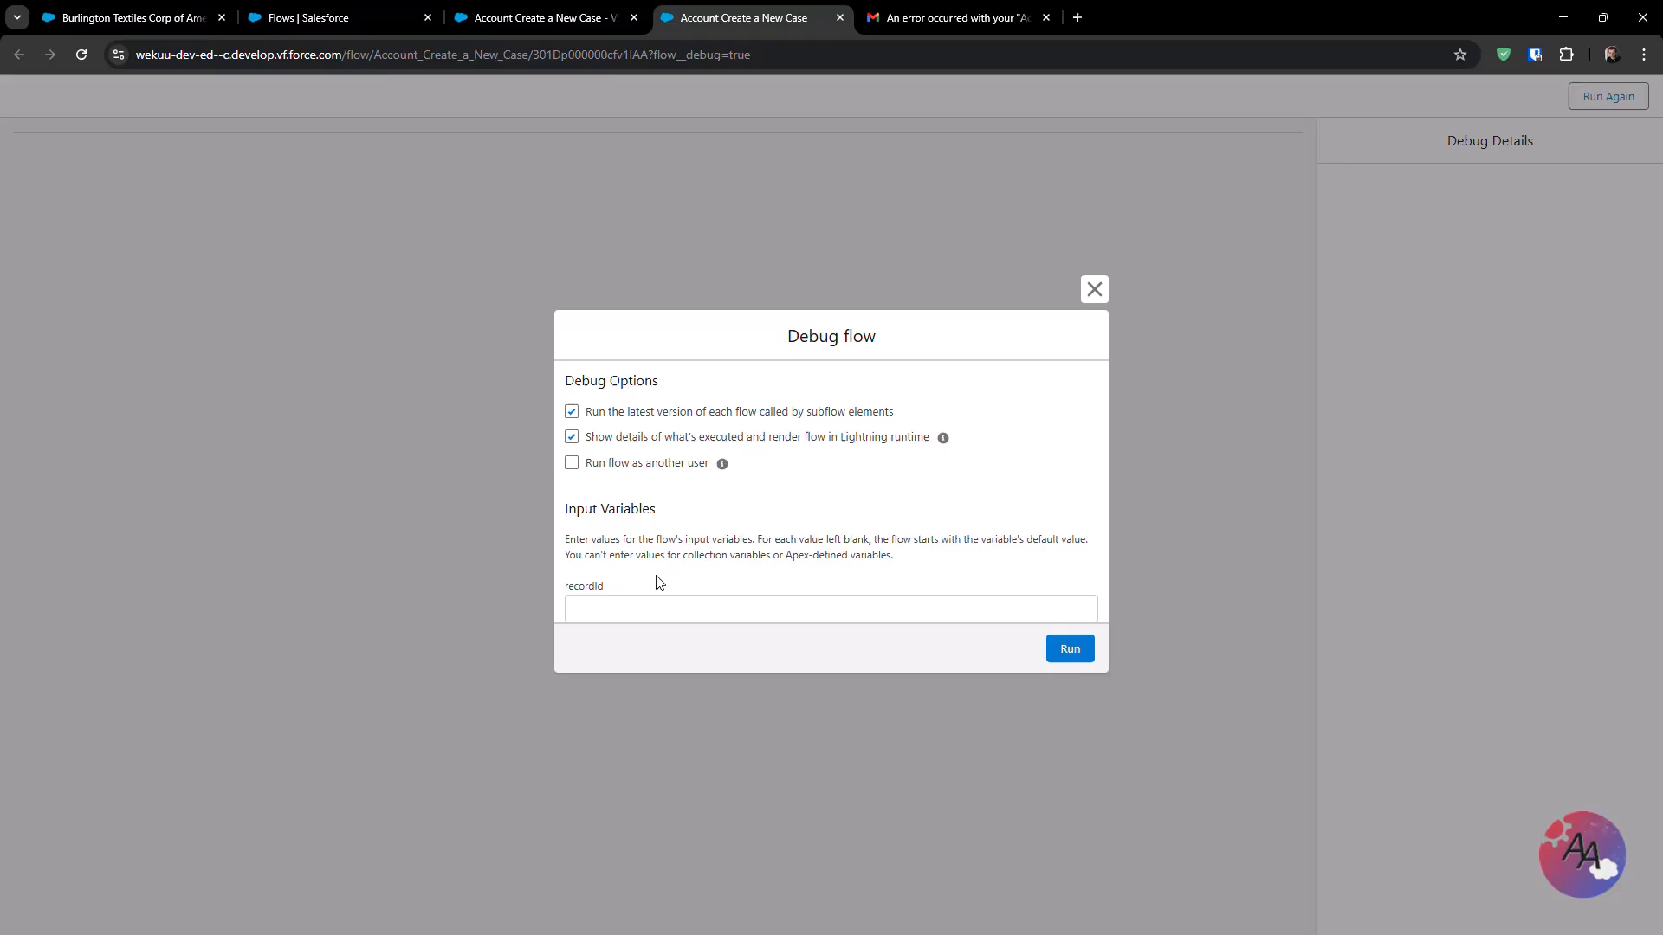
Debug the Account Create a New Case flow with 12345 as the recordId input
click(641, 611)
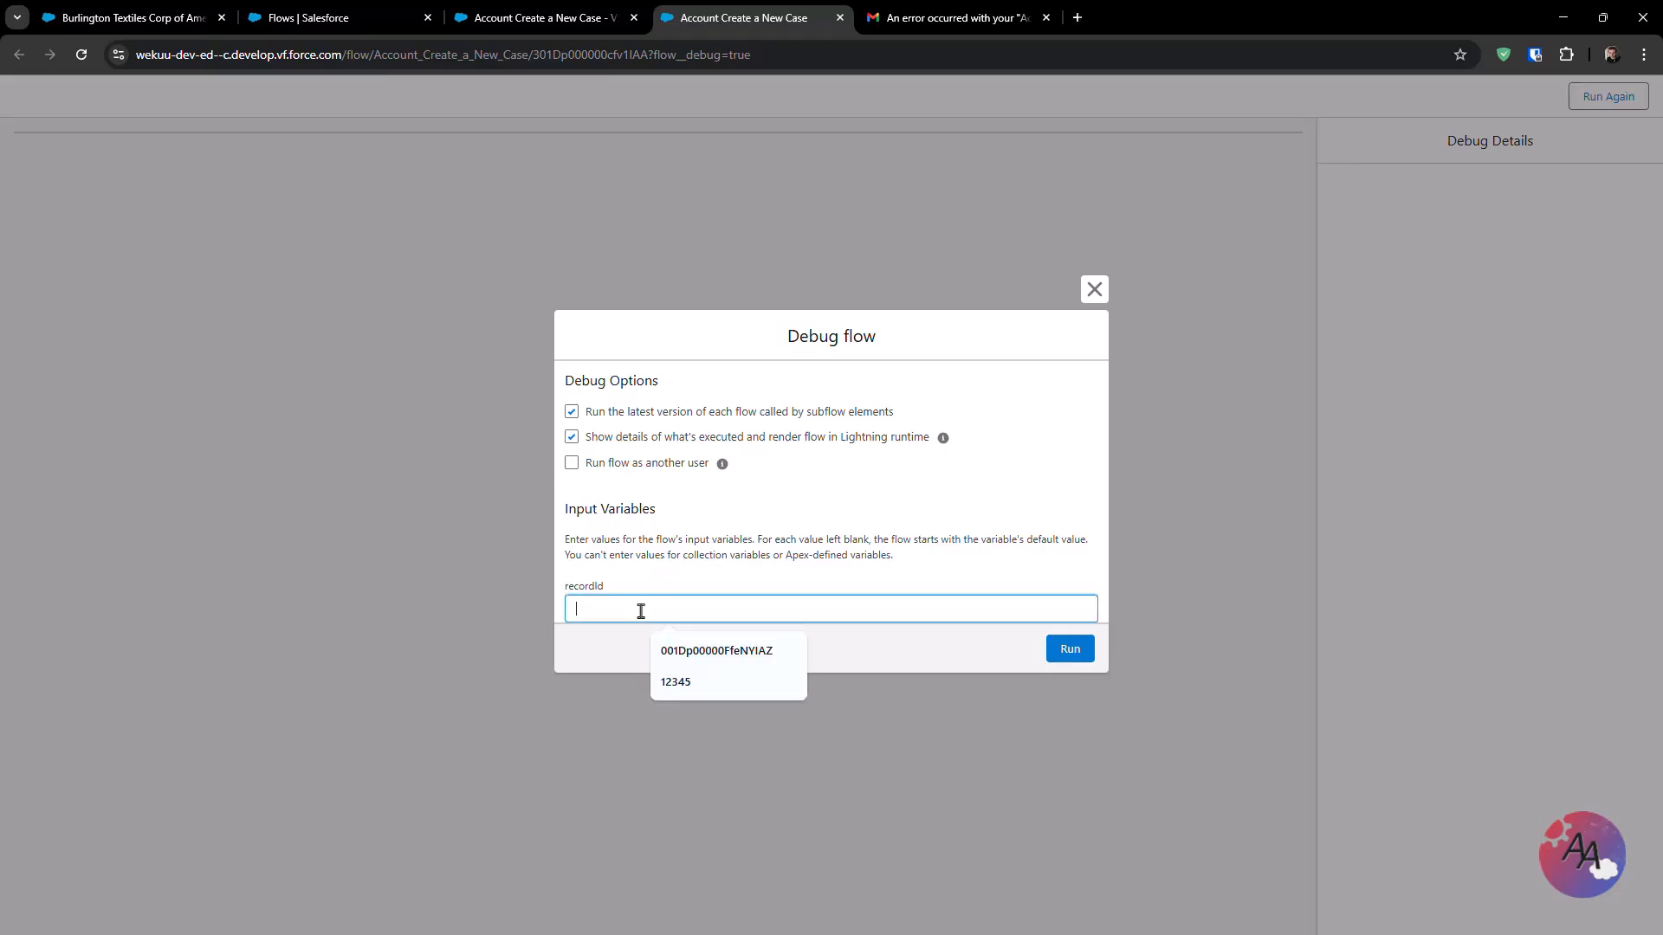
text(12345)
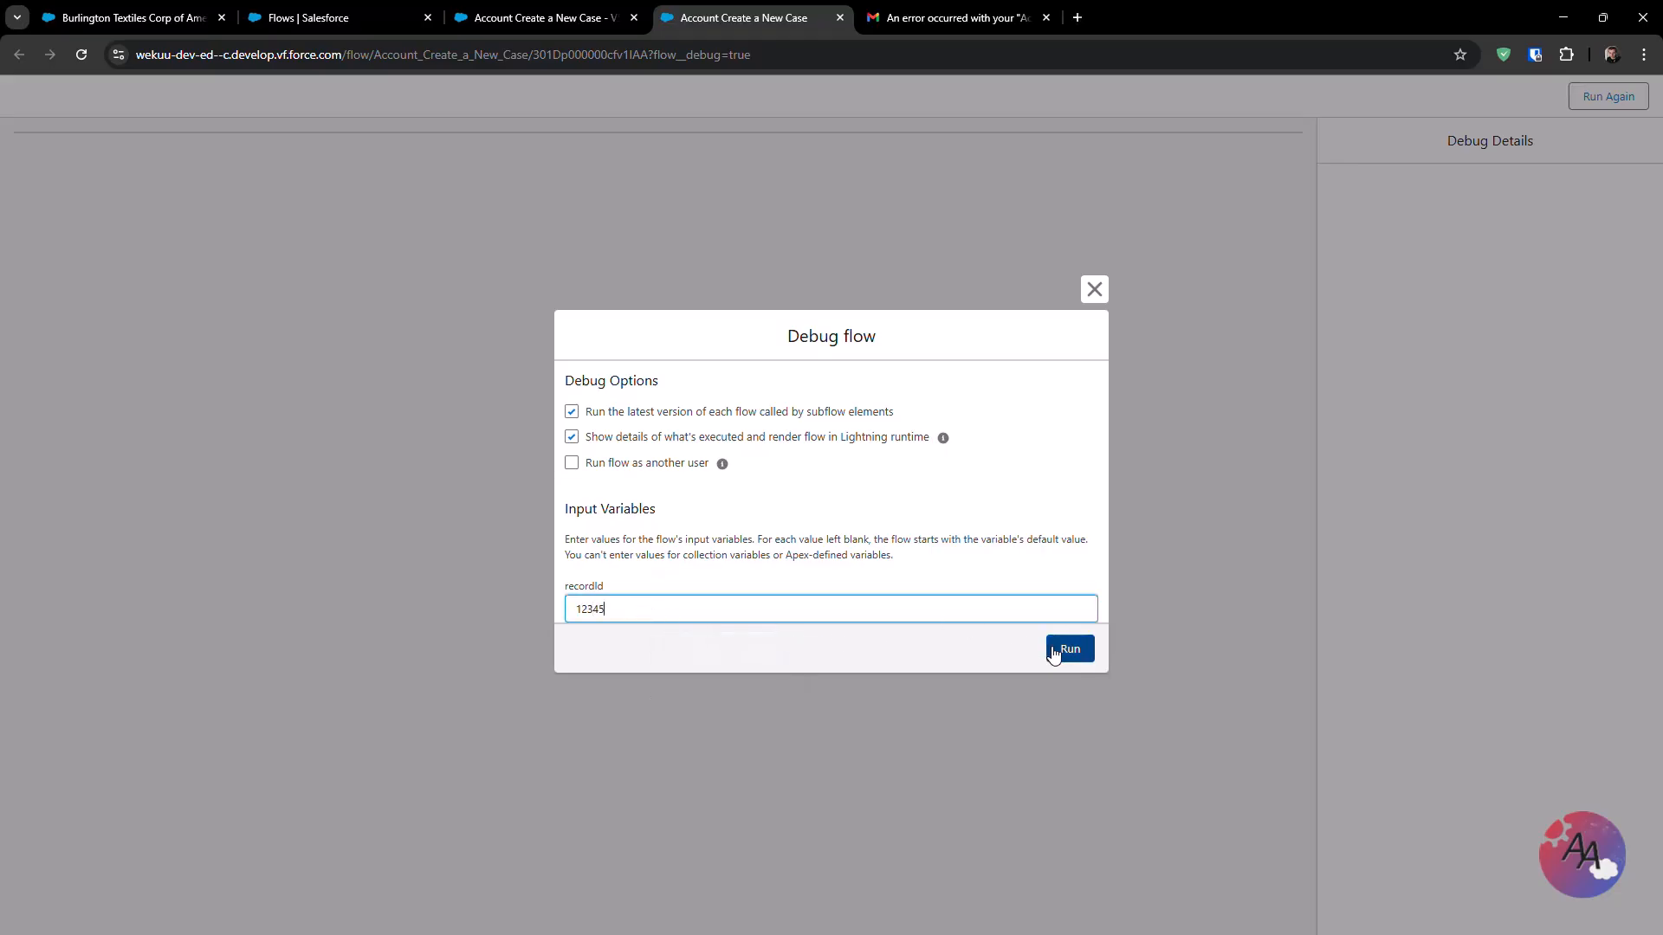
click(1069, 649)
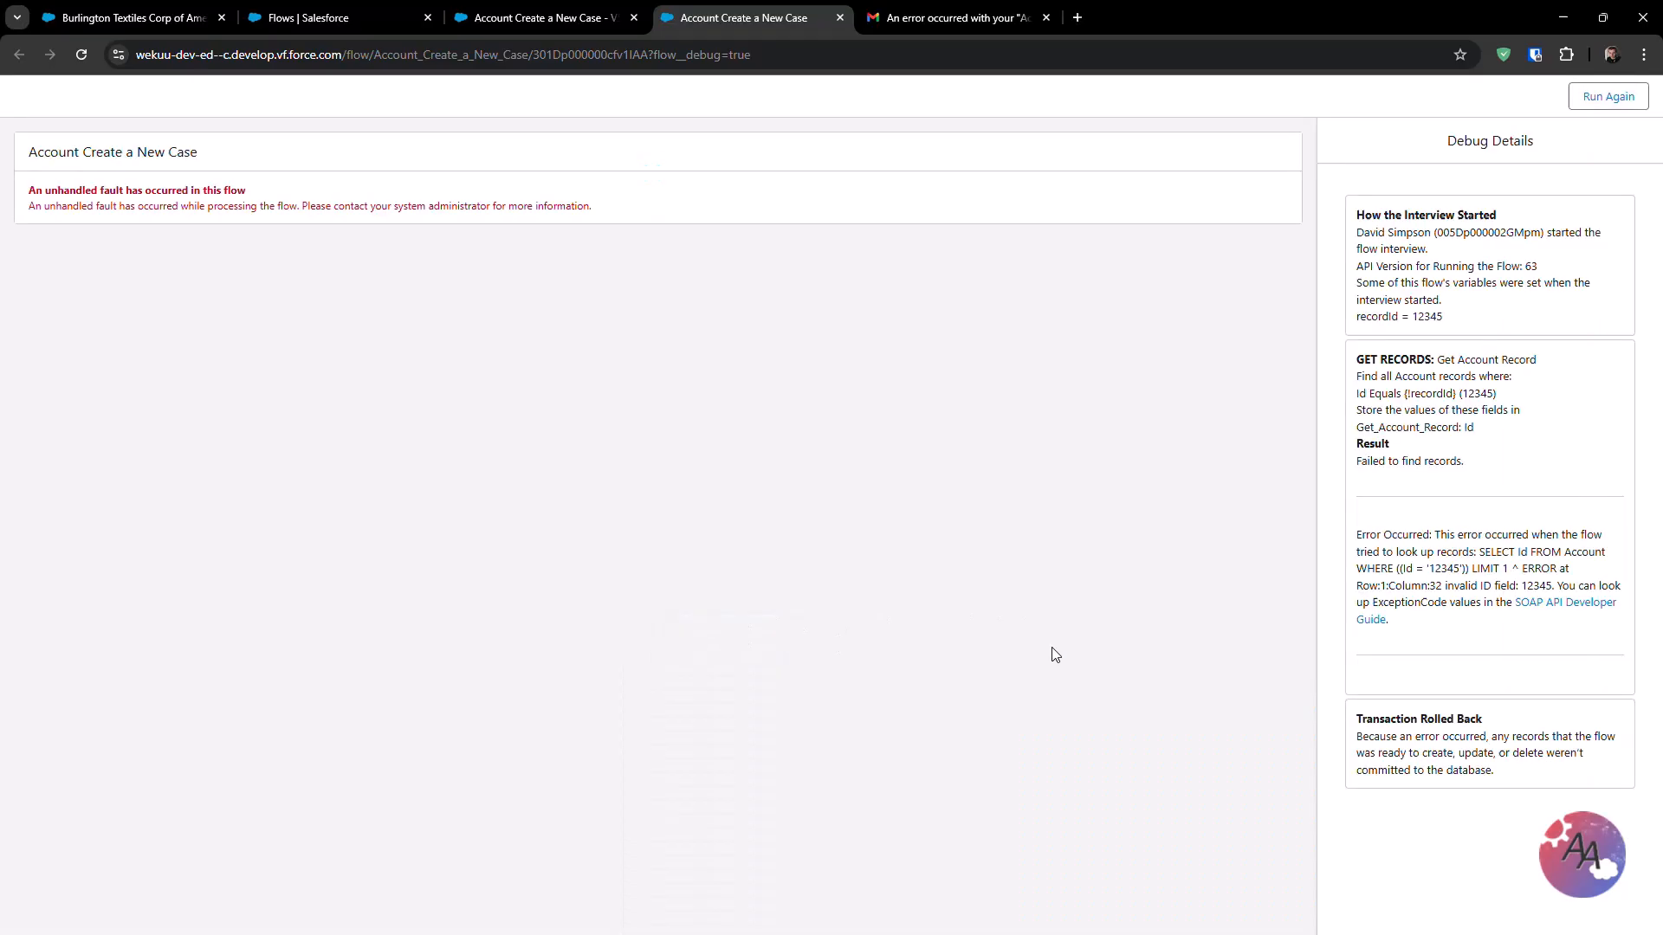
Switch to Gmail and review the error details in the email about the Account Create a New Case flow
click(918, 19)
scroll(1165, 320, down, 6)
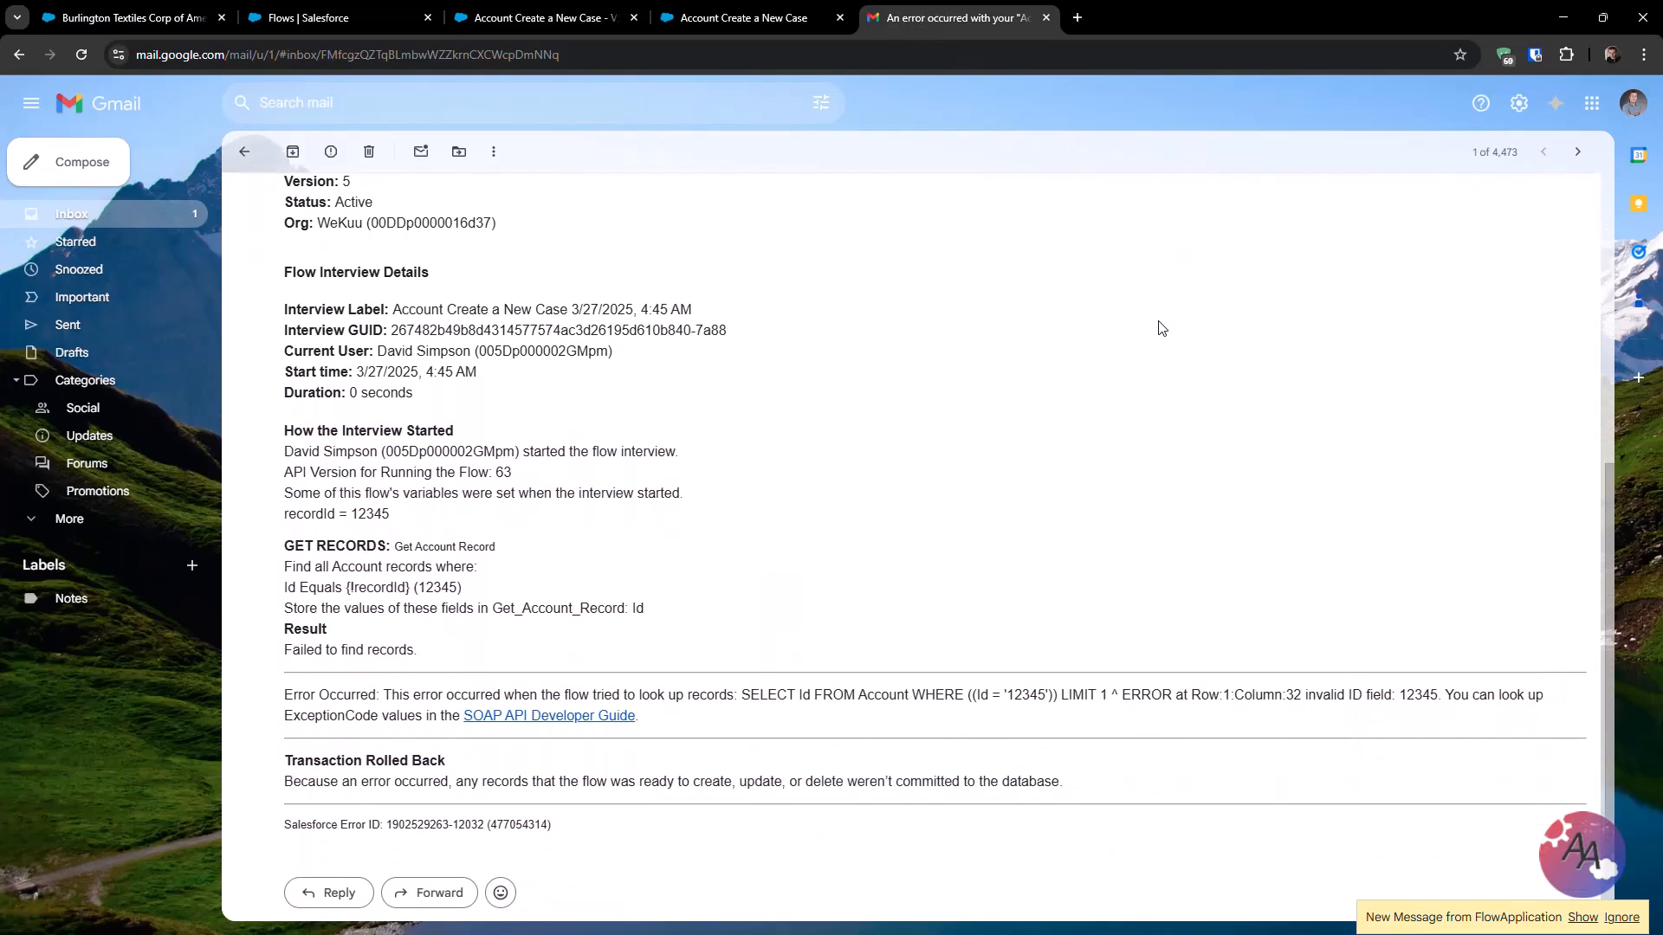
scroll(1162, 327, up, 6)
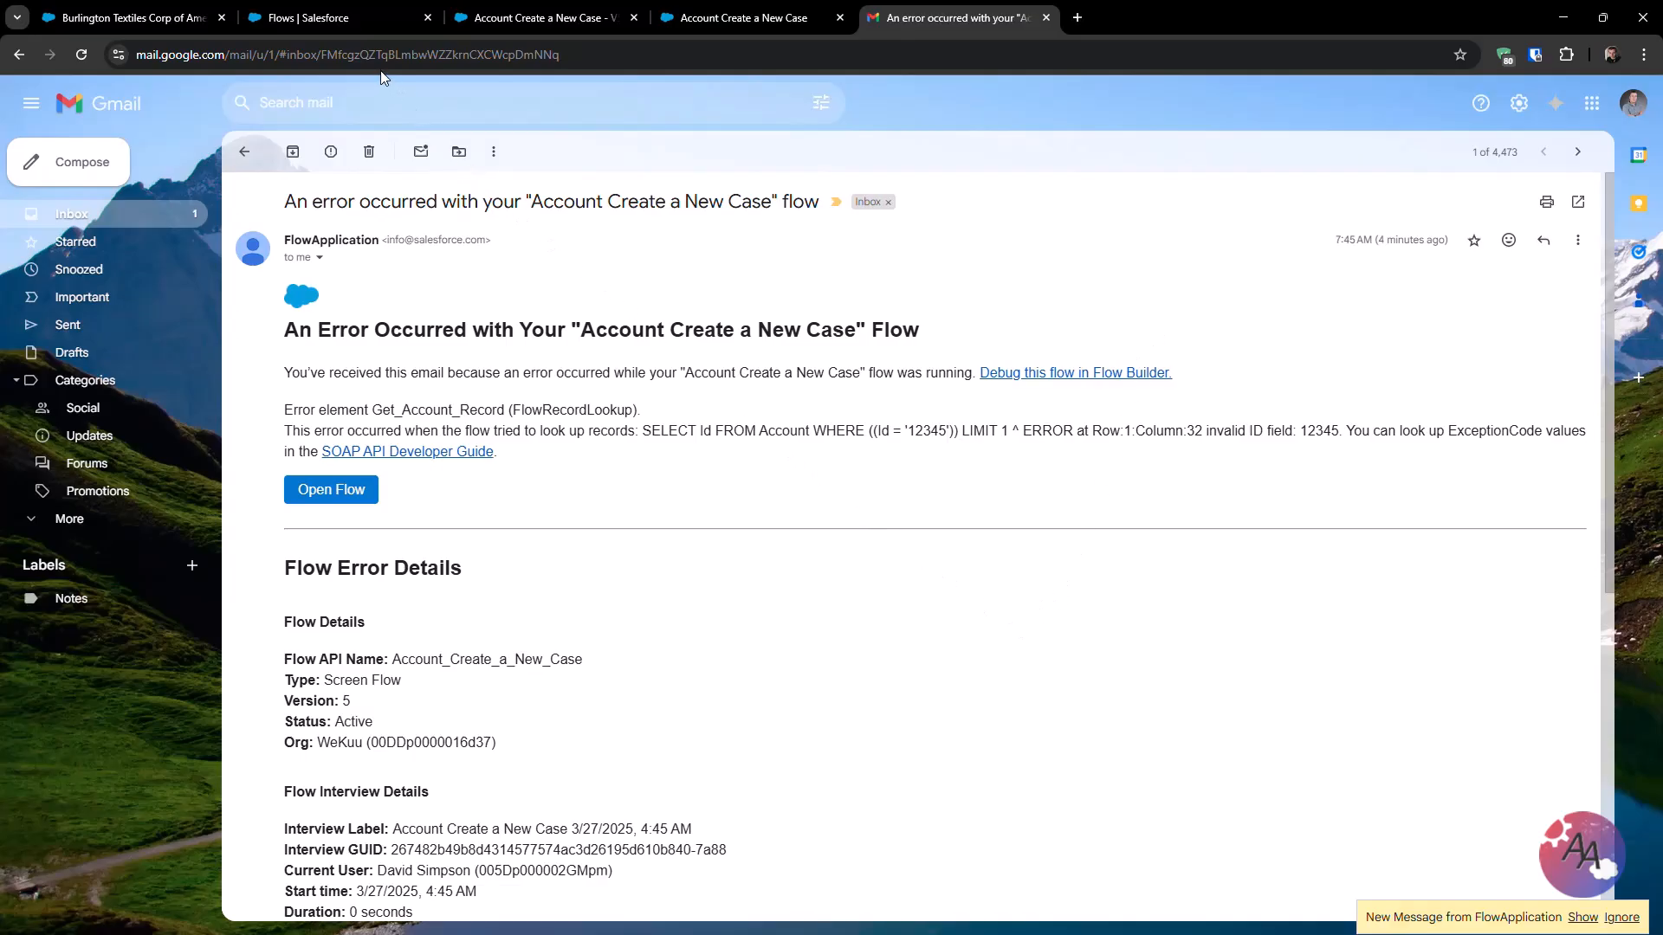
Switch to Salesforce Setup, open the Apex Exception Email settings, and add a Salesforce user as a notification recipient
click(356, 23)
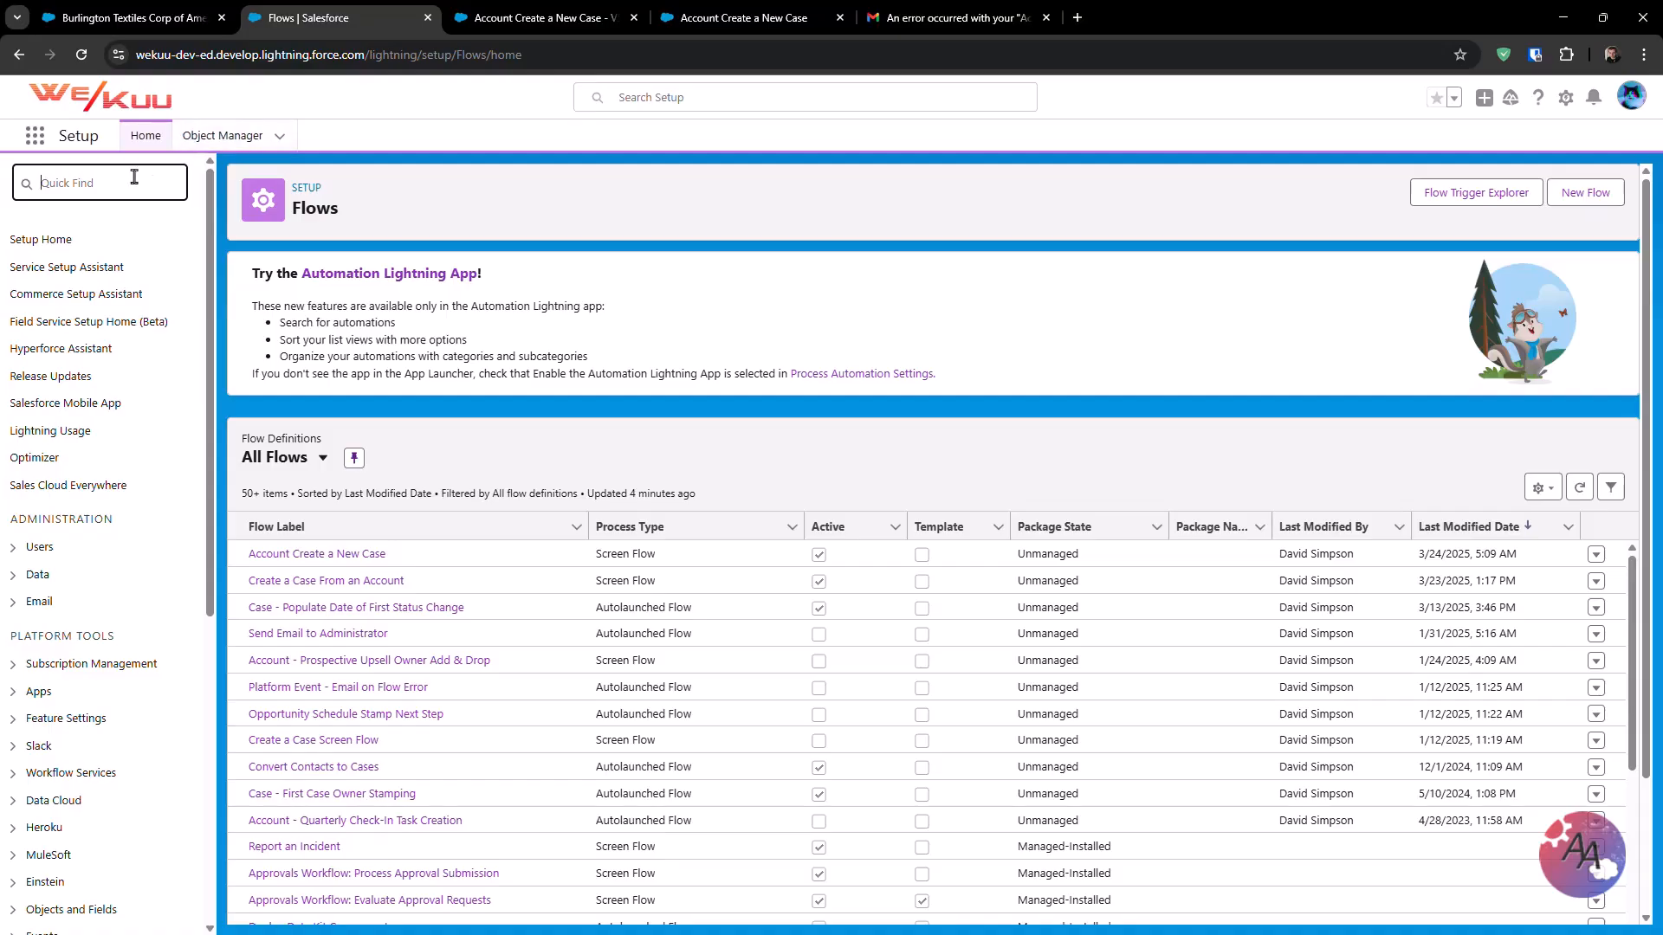
text(apex exception)
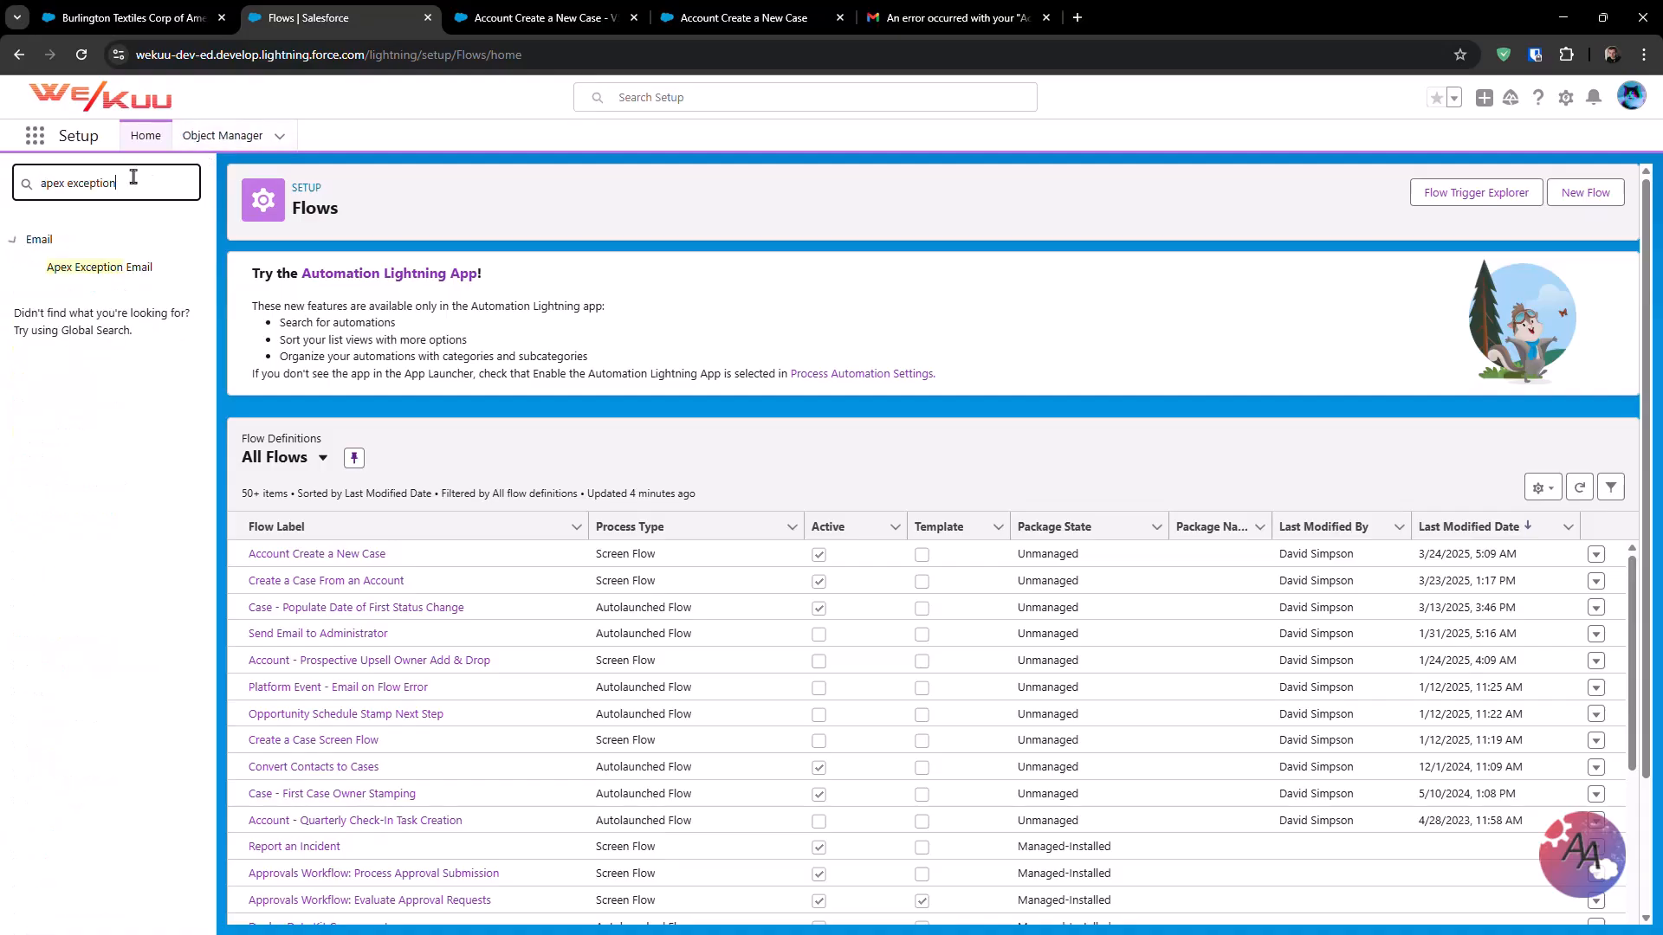
click(121, 270)
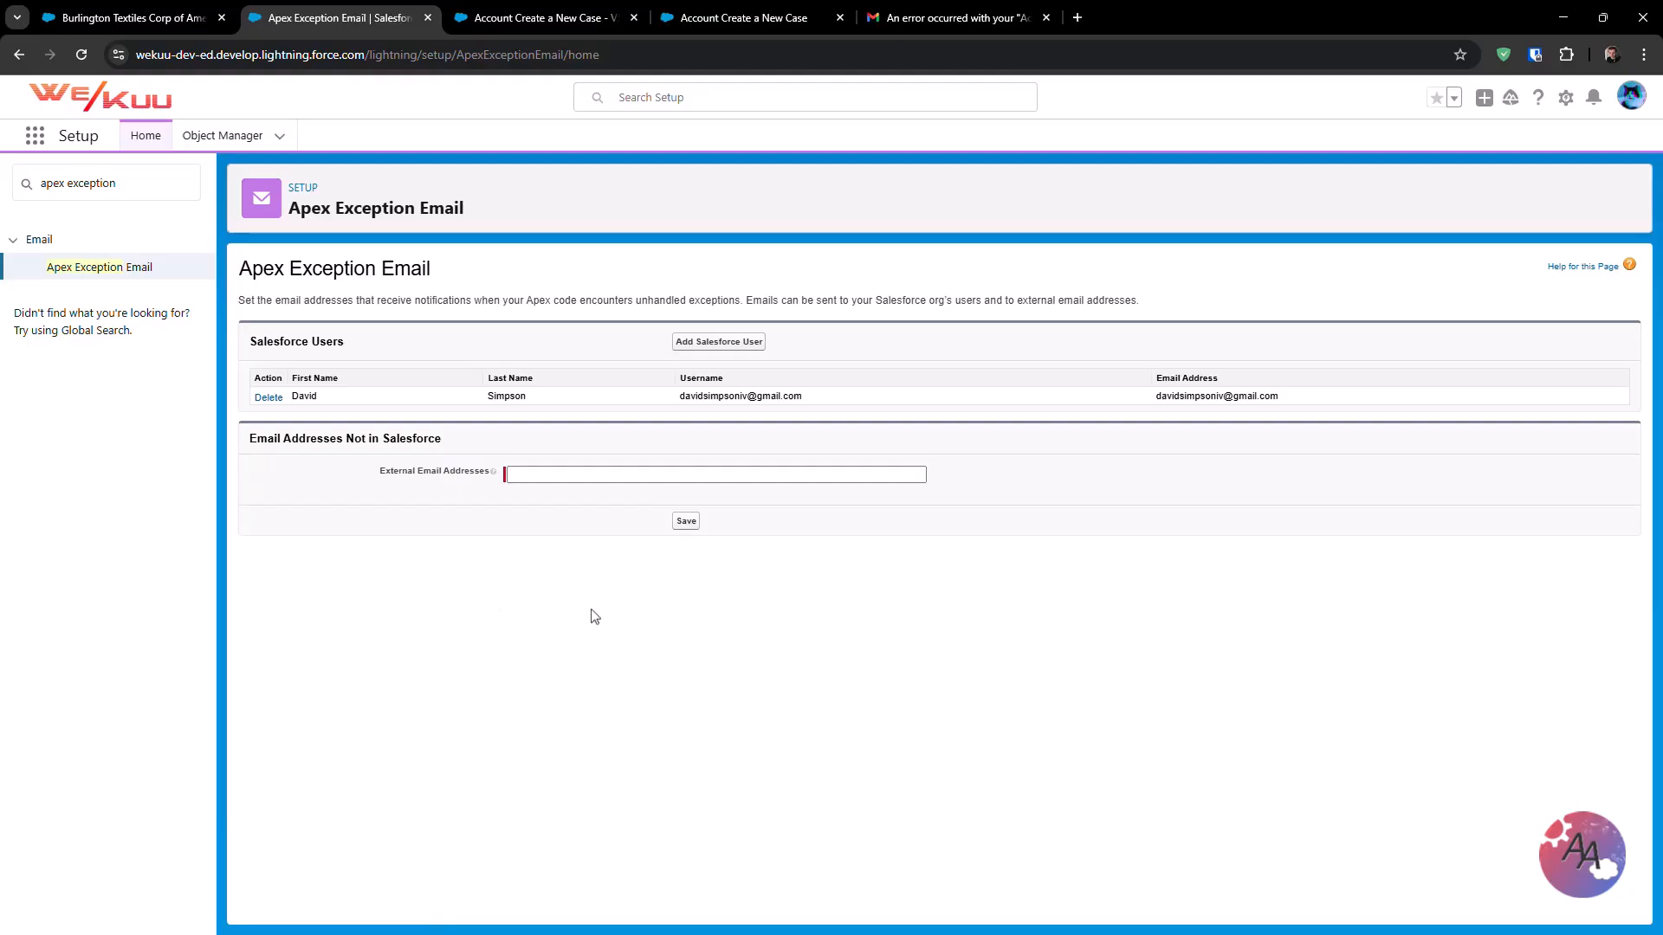
click(745, 343)
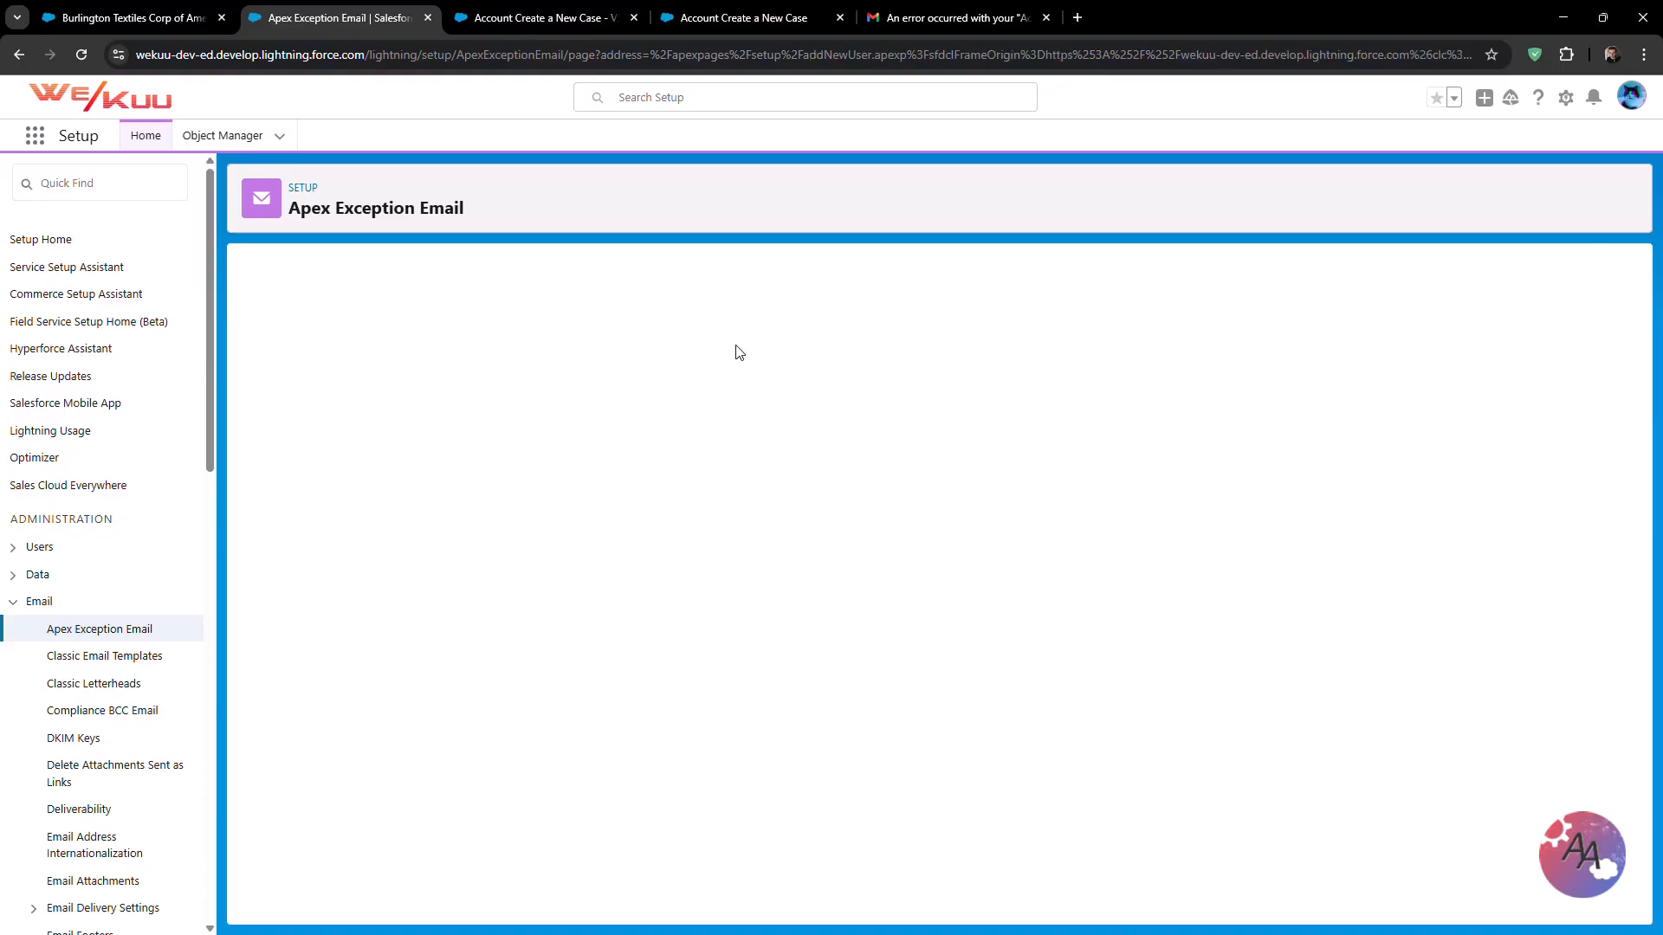
text(dav)
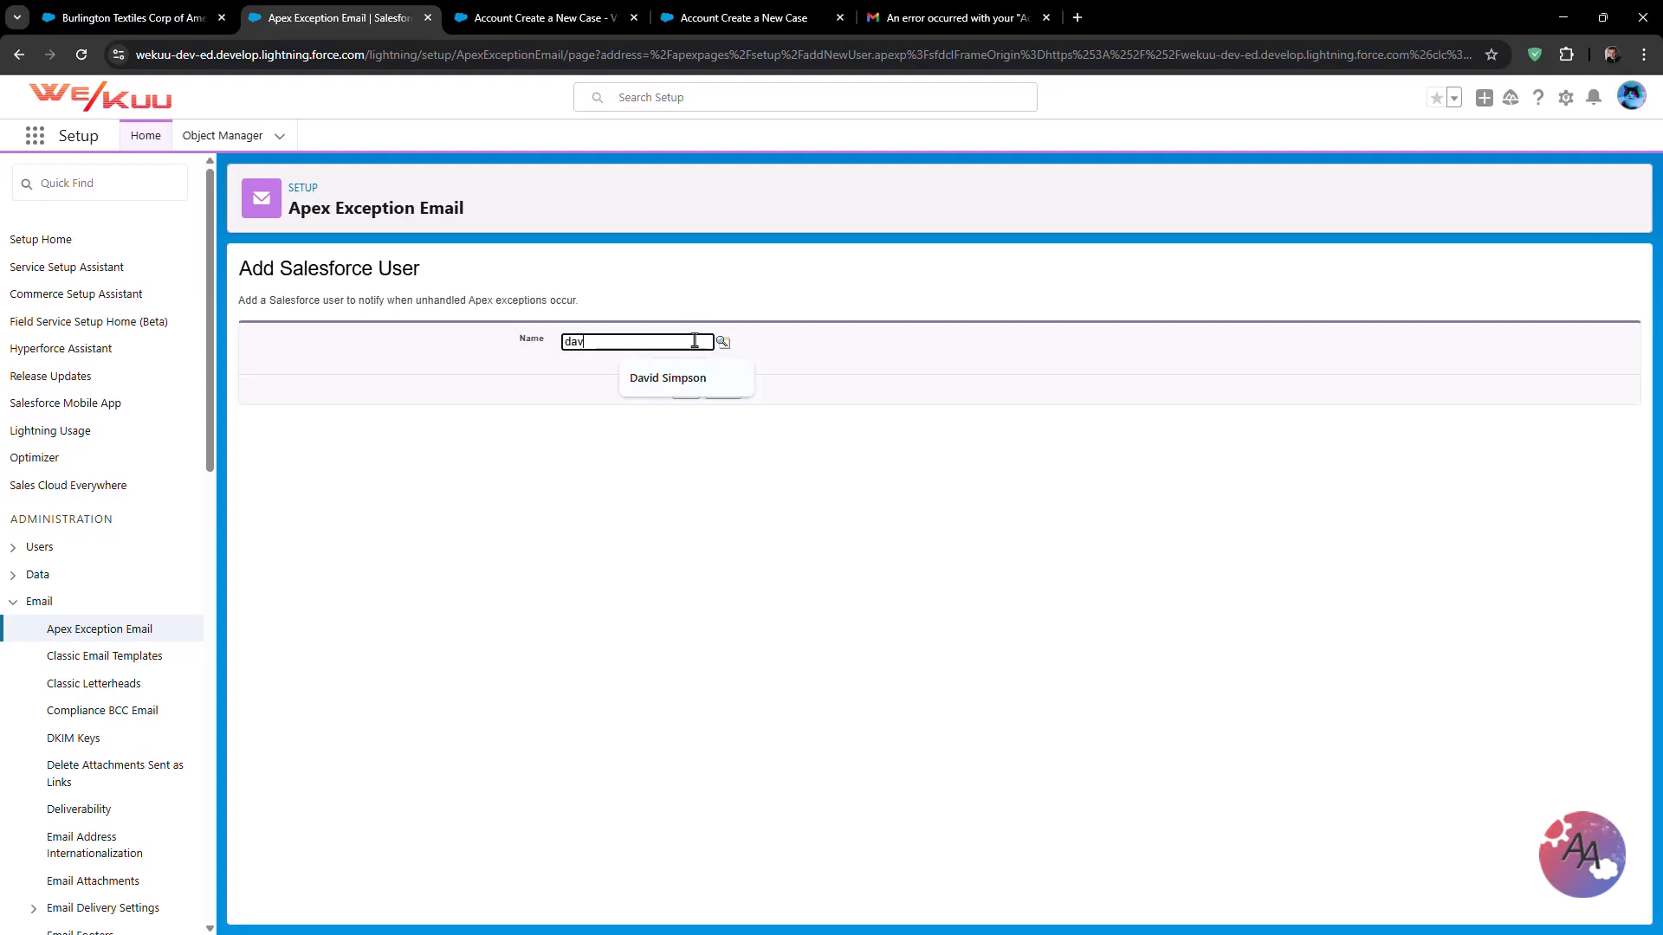
click(723, 343)
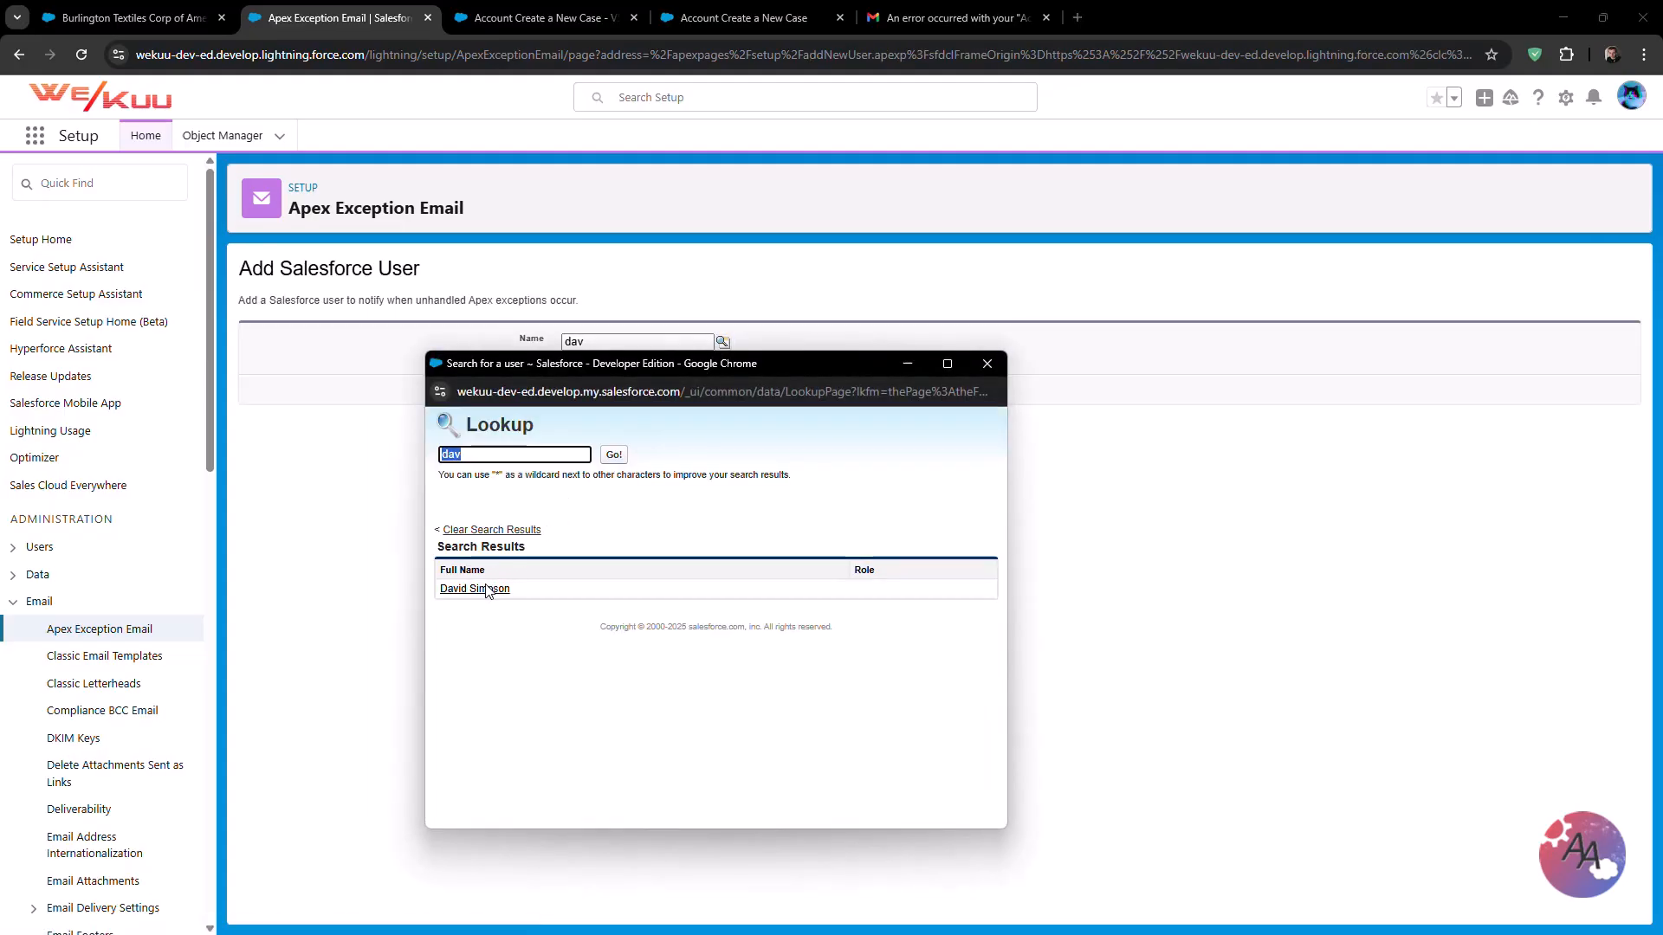
click(474, 589)
click(683, 393)
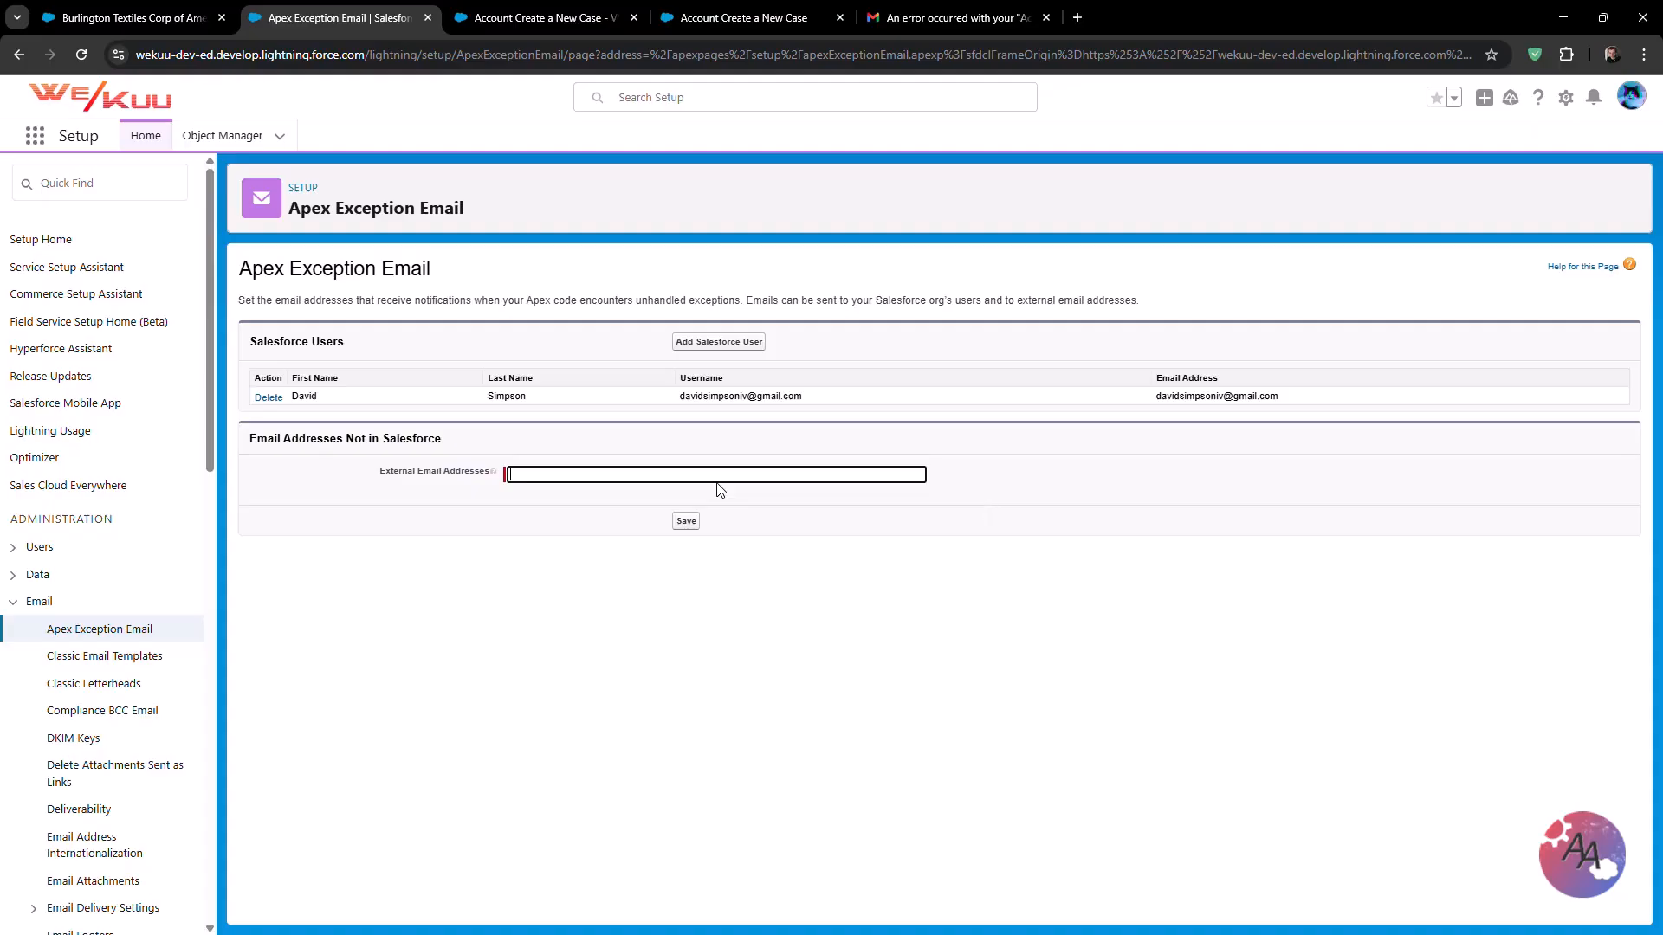
Enter an external email address as an additional Apex exception recipient and save the settings
key(ctrl+v)
click(923, 530)
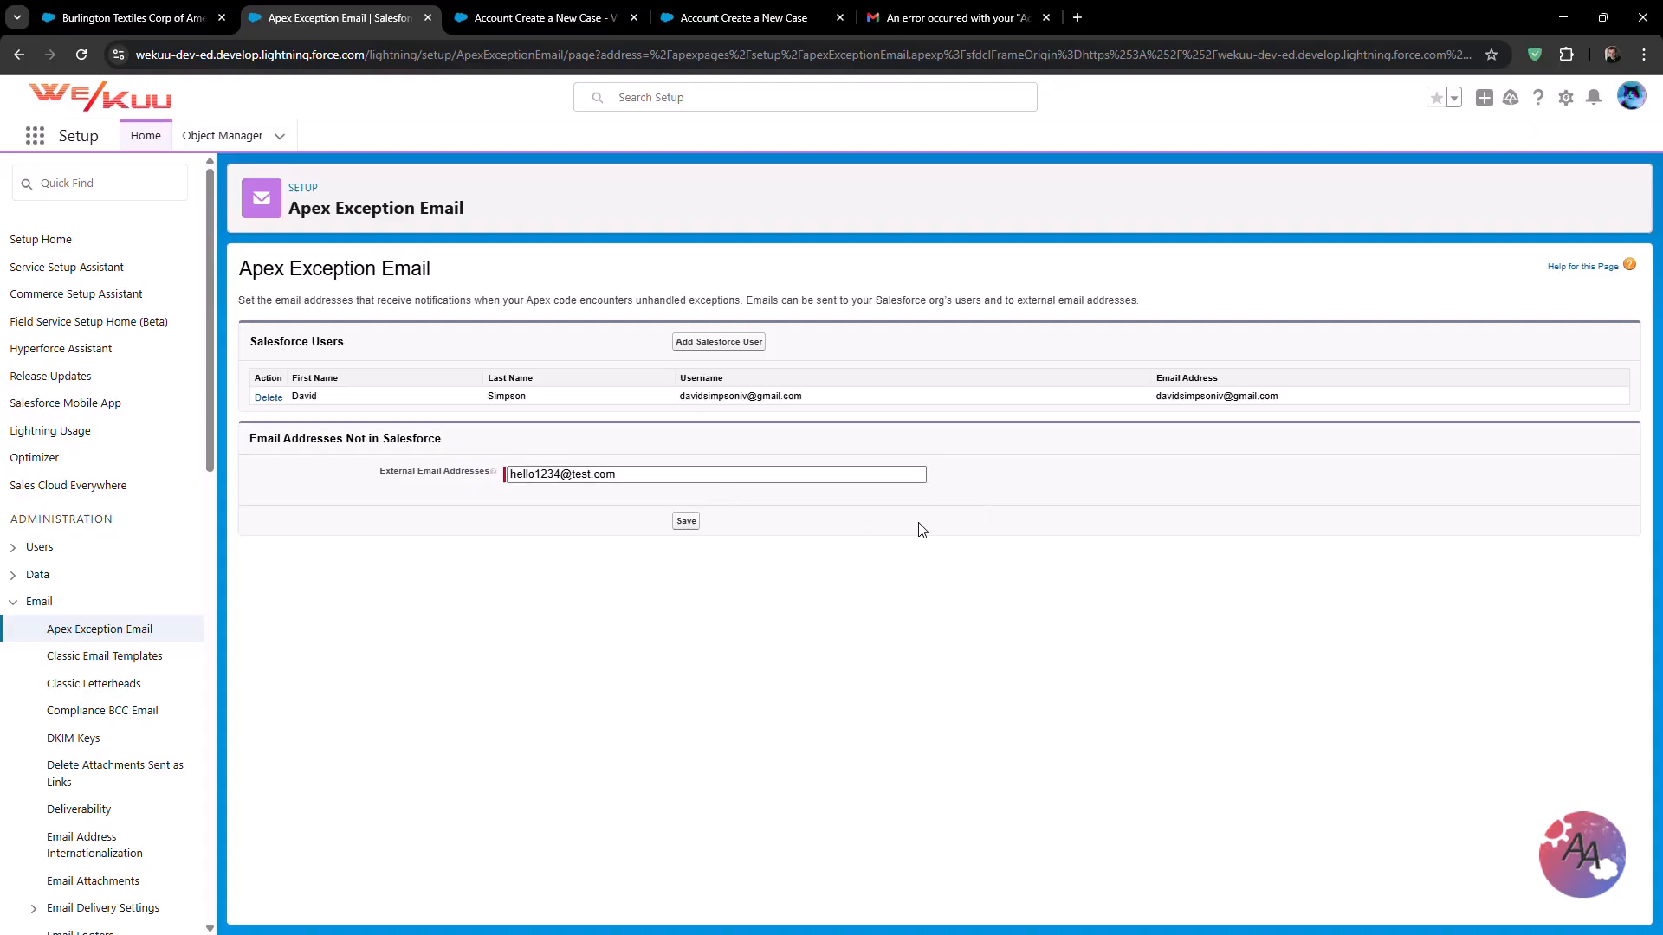
click(686, 524)
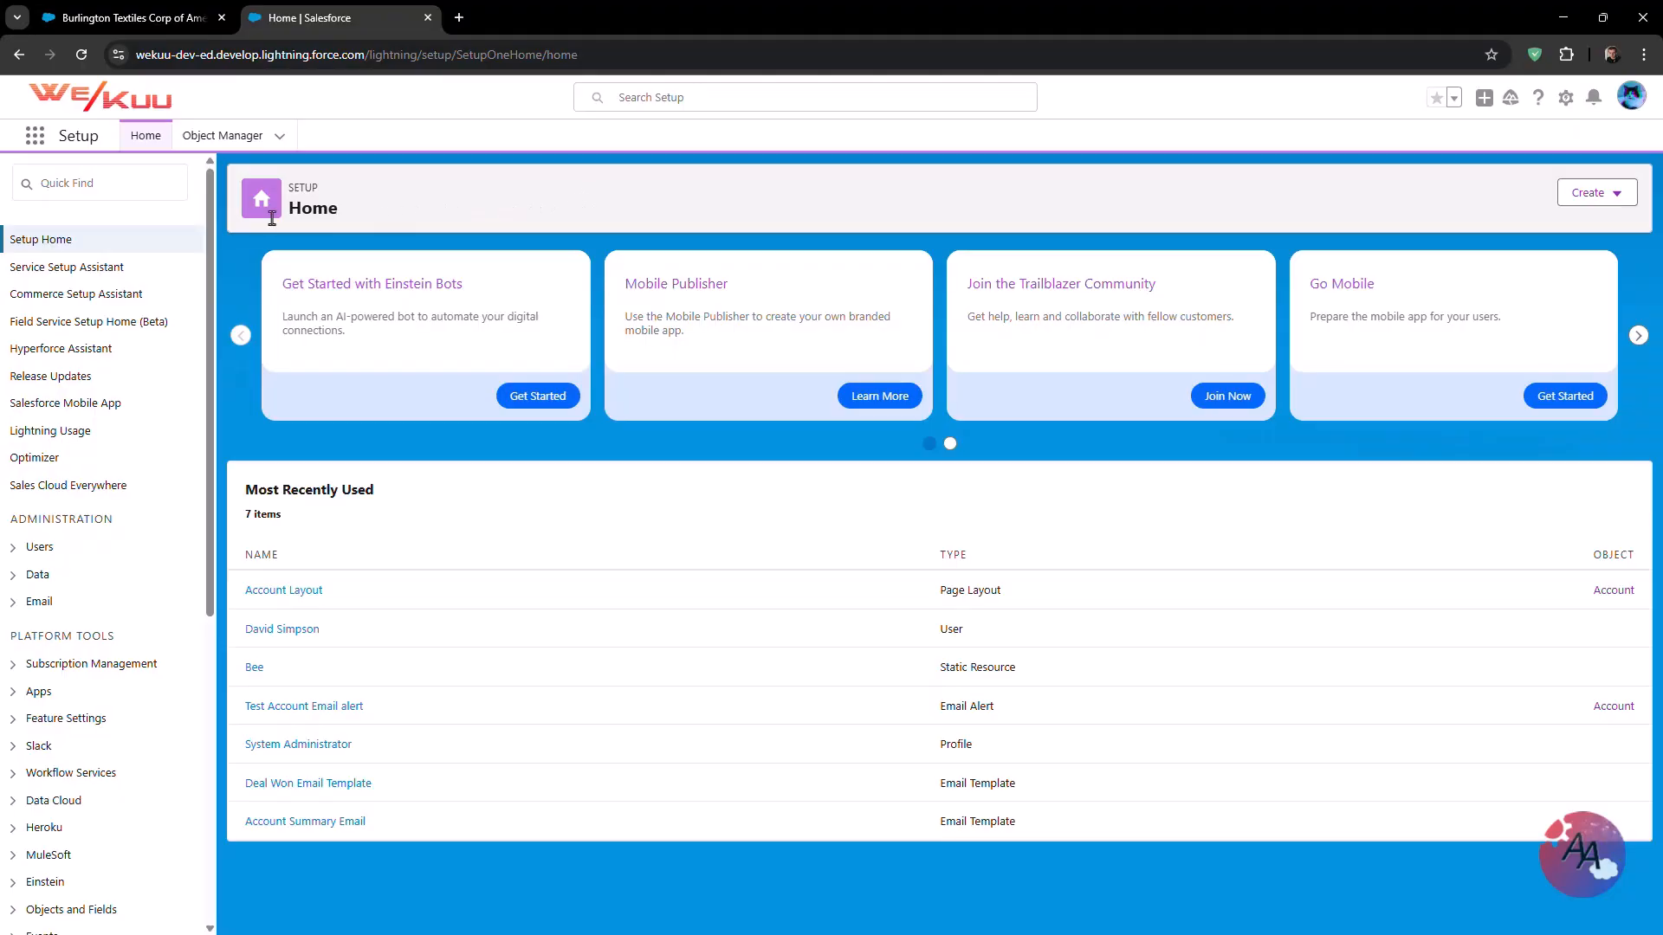
Start a new custom setting definition in Setup with the label Disable Flow Triggers
click(157, 191)
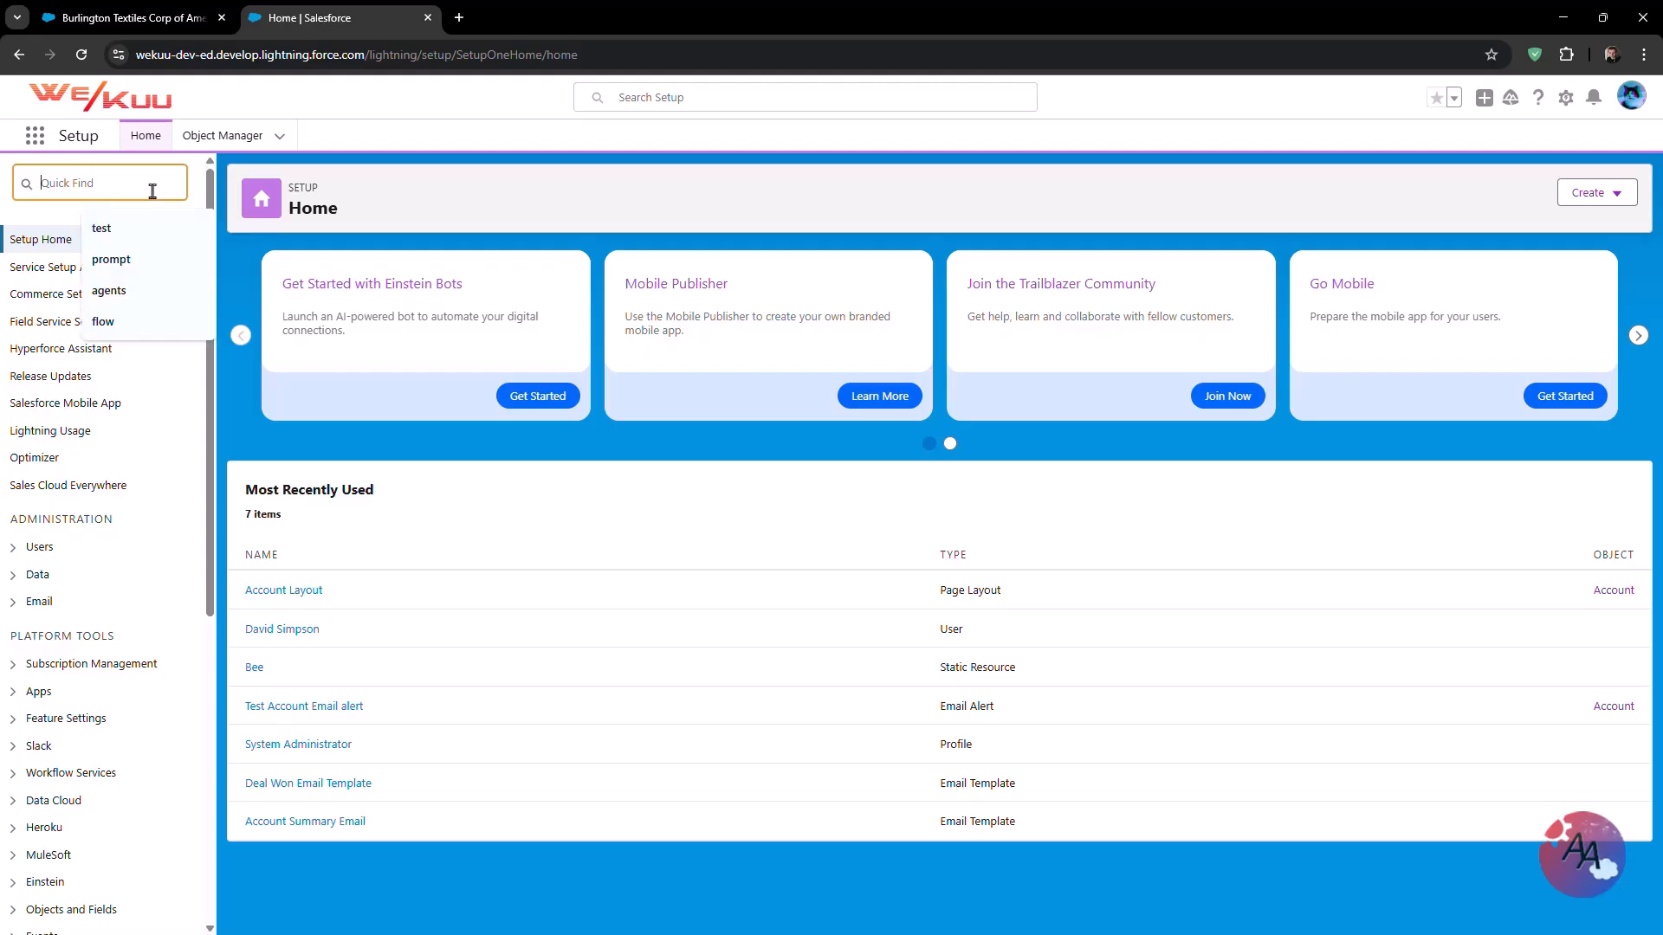
text(custom settings)
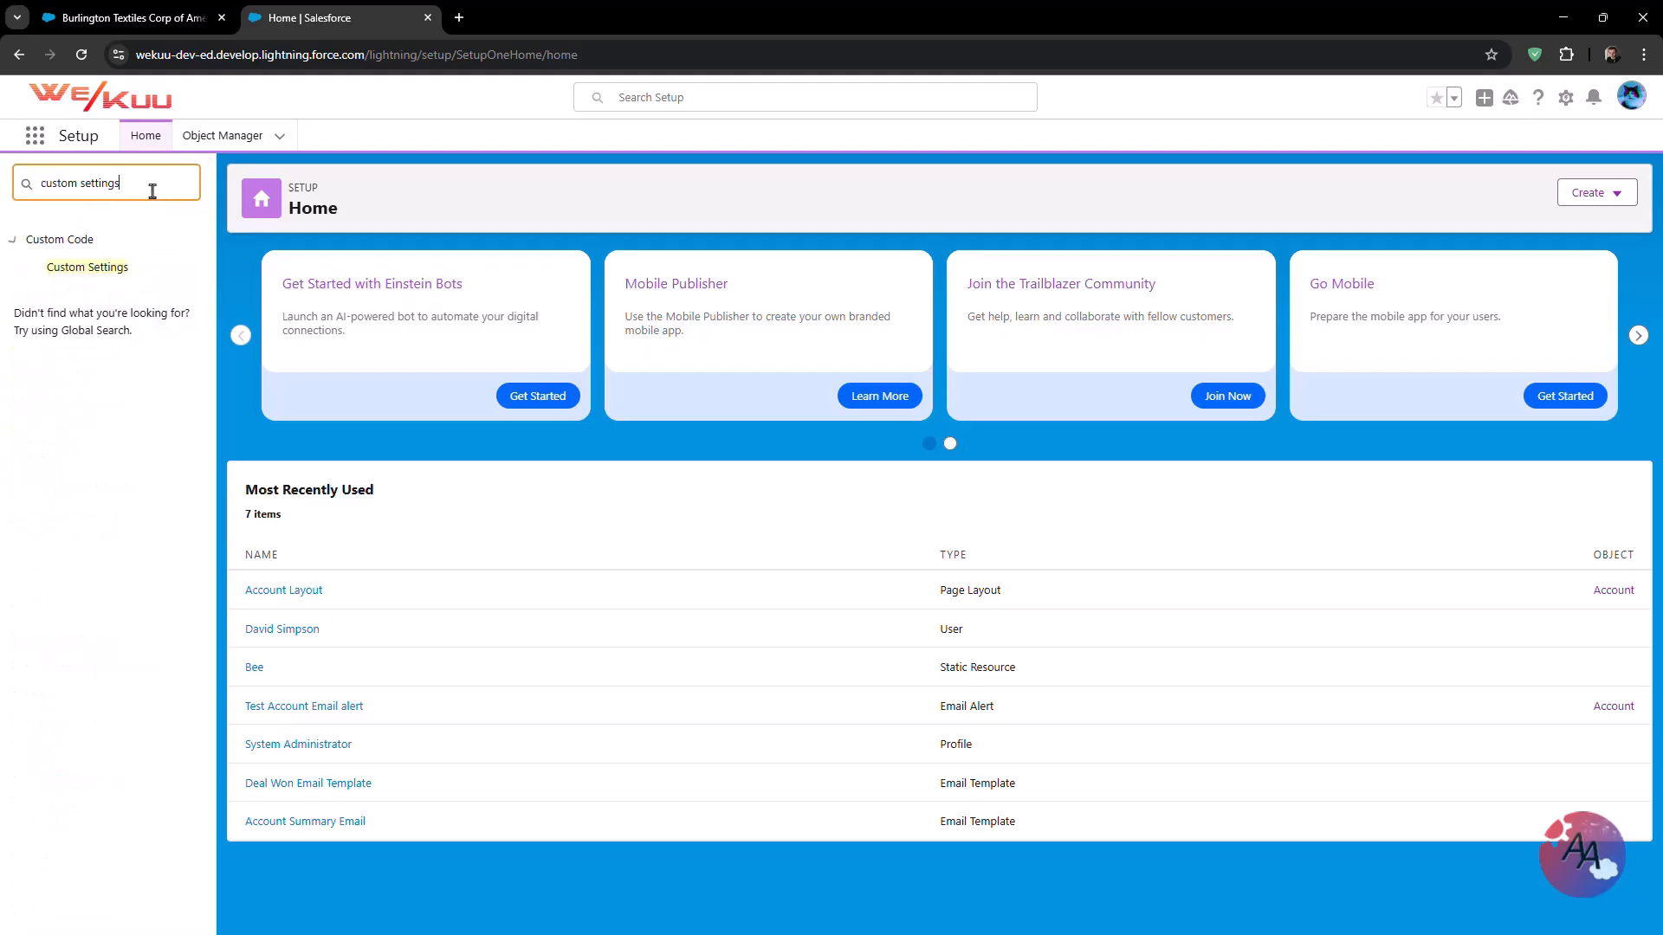
click(104, 273)
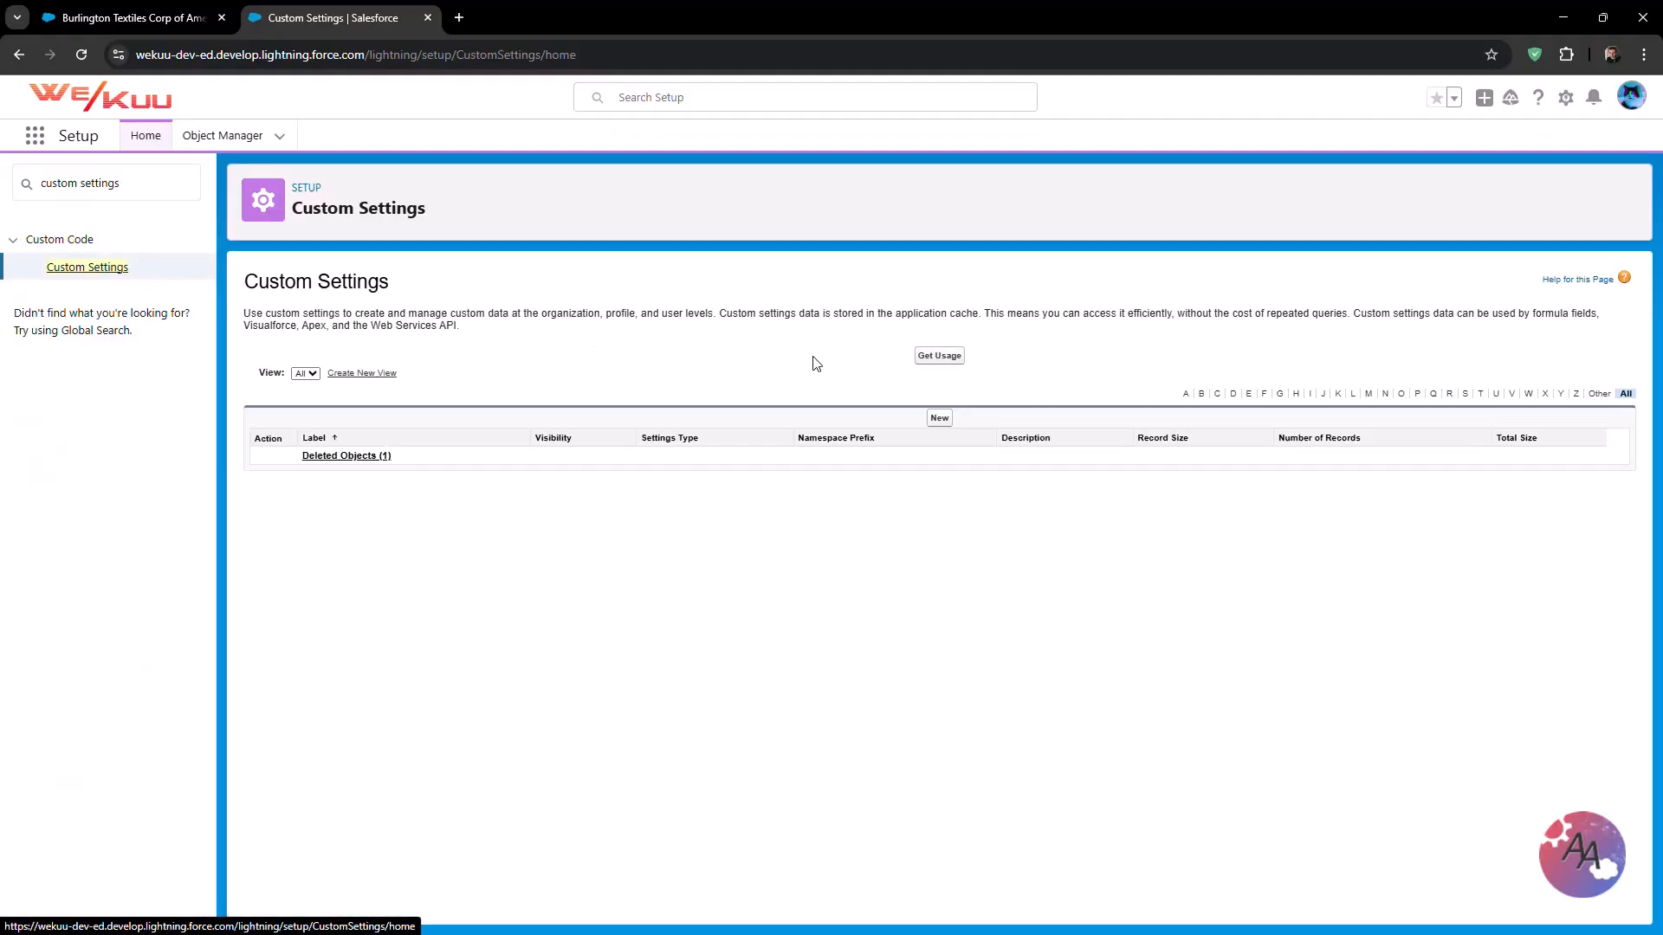
click(940, 419)
text(Disa)
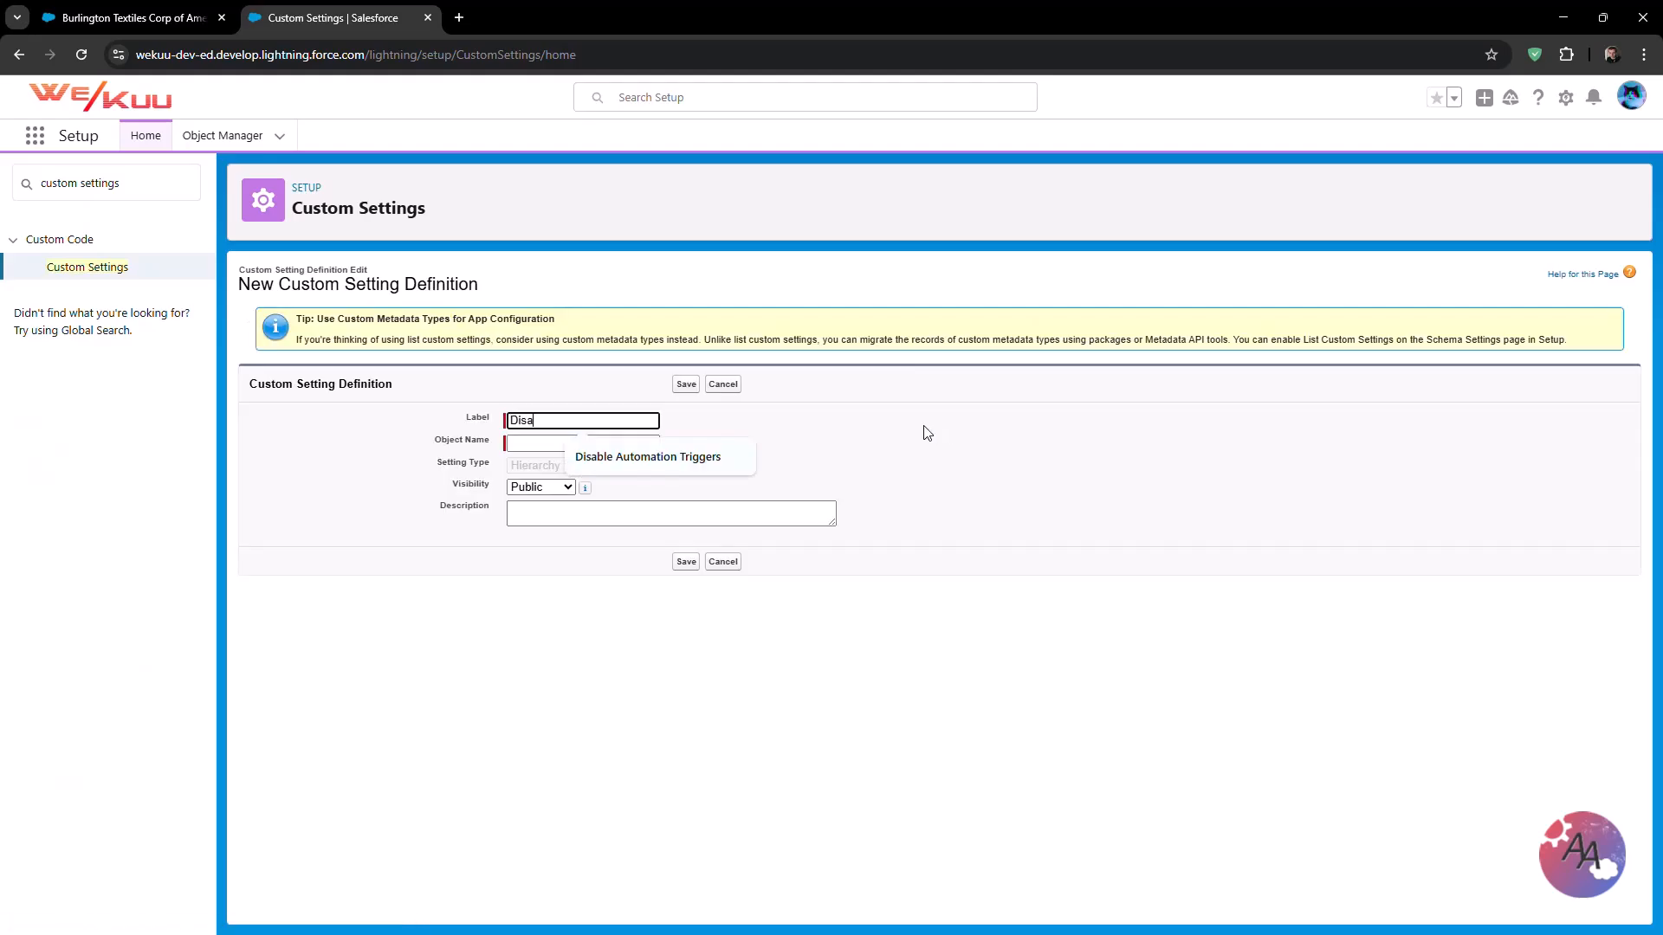
text(ble Flow Triggers)
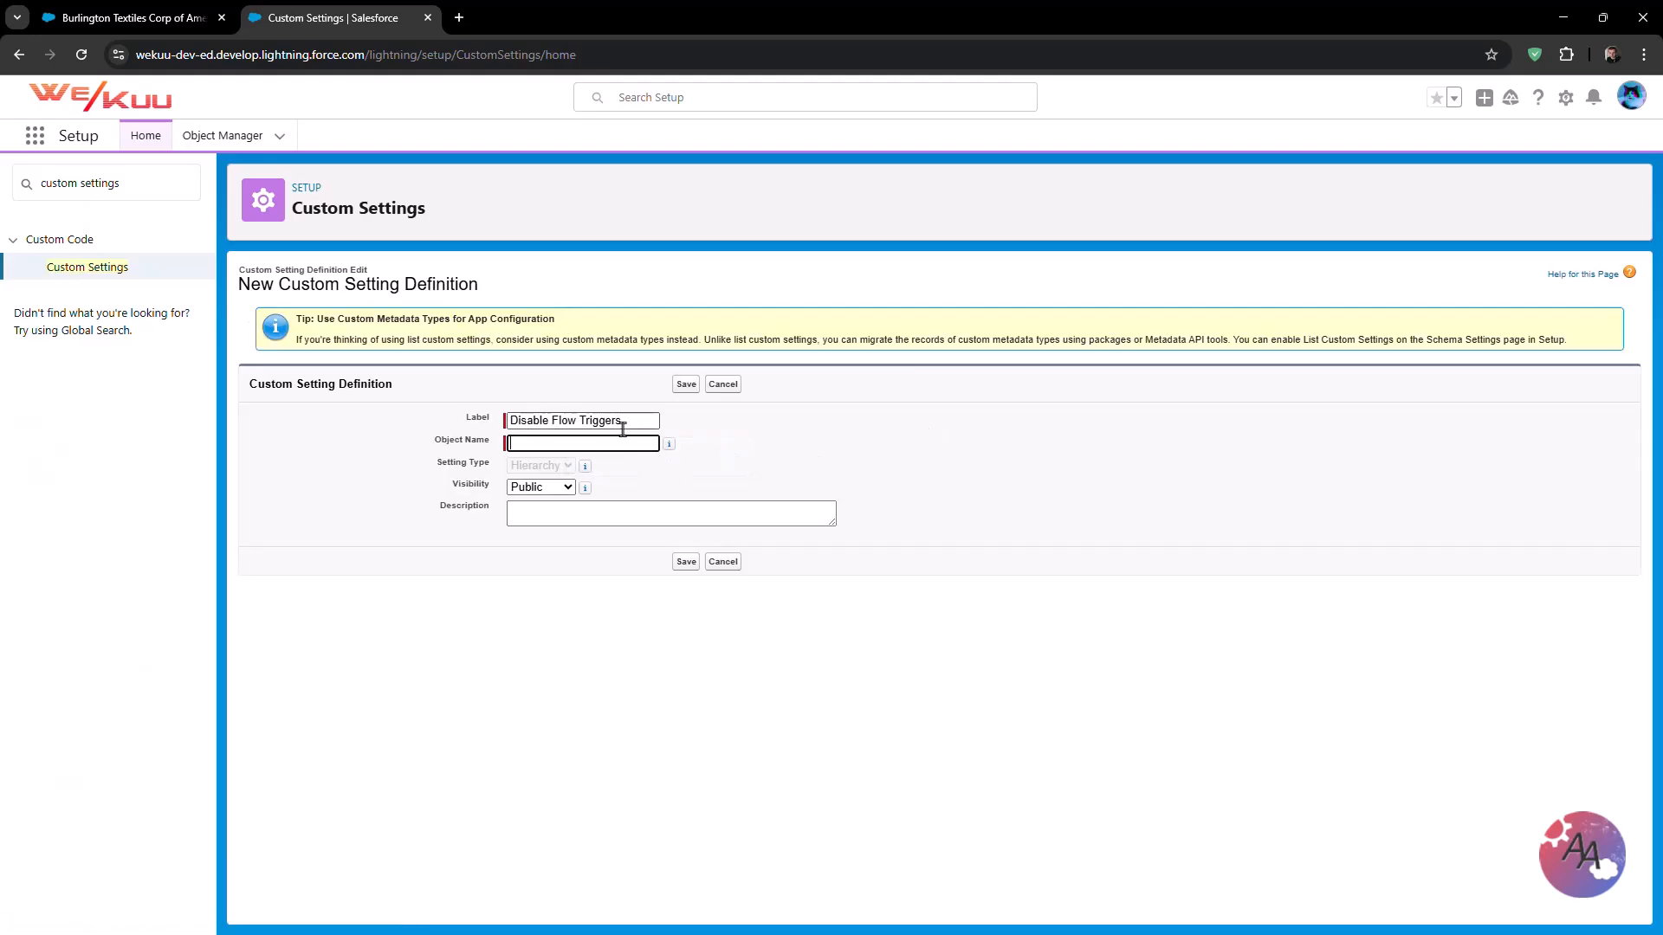
Set the custom setting's object name to DisableFlowTriggers, using its label without the spaces
drag(641, 421, 498, 424)
key(ctrl+c)
click(528, 443)
key(ctrl+v)
key(ctrl+Left)
key(BackSpace)
key(ctrl+Left)
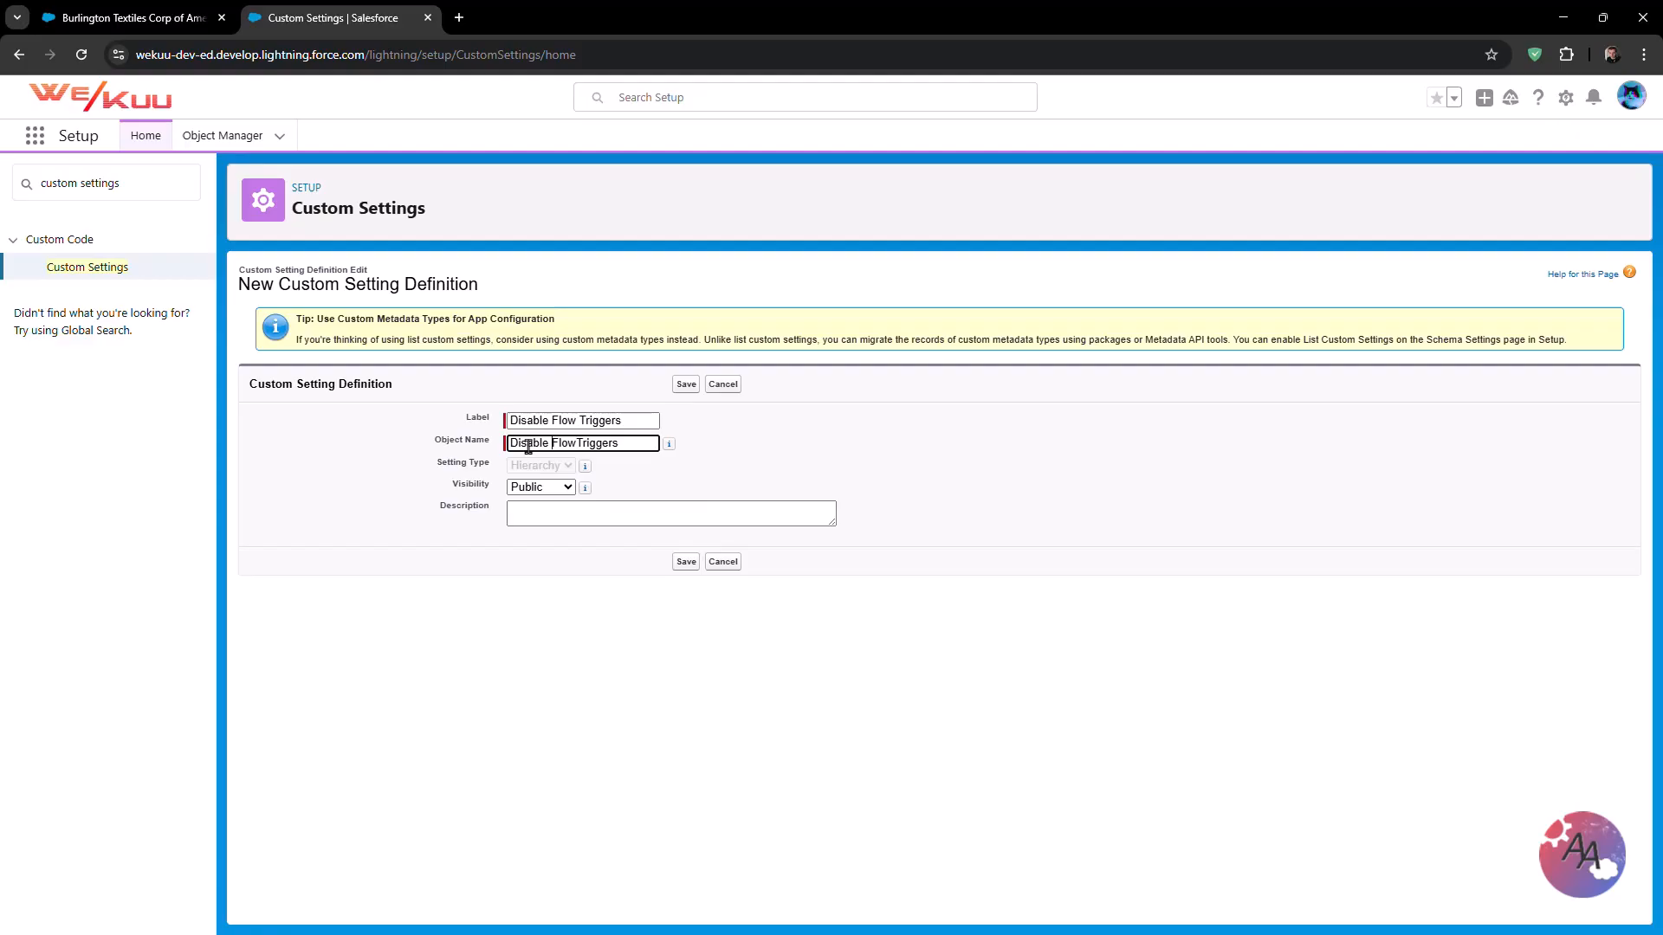
key(BackSpace)
Describe the custom setting as "Disables flows at the object level." and save it
click(541, 514)
text(Disables flows at the object level.)
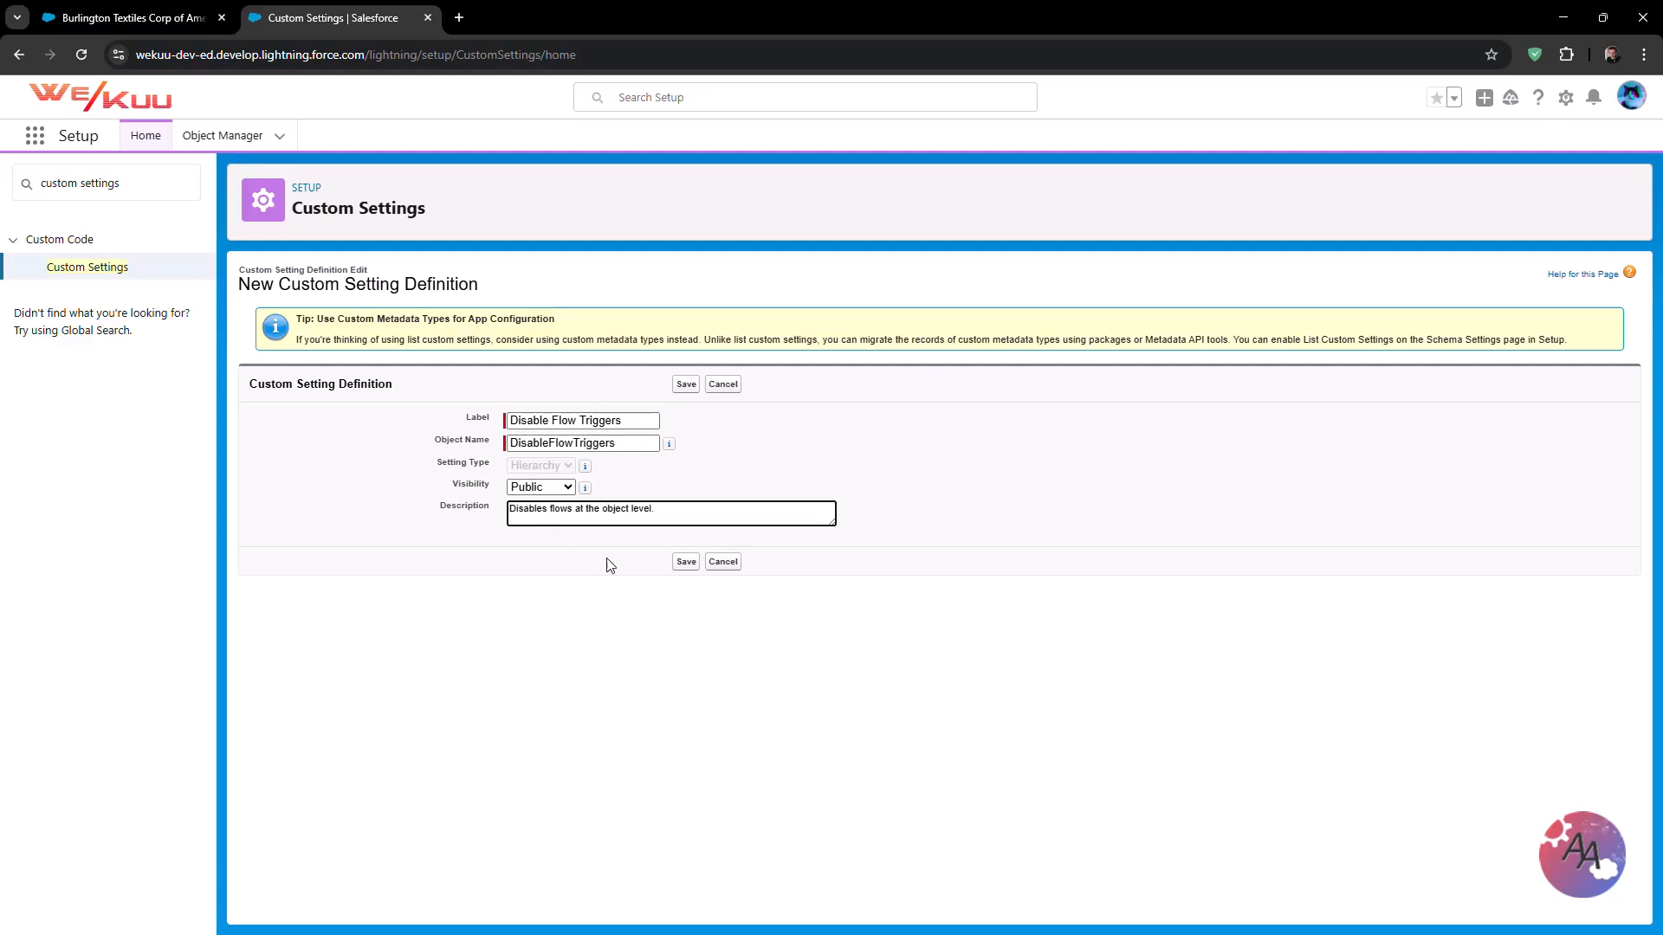
click(686, 561)
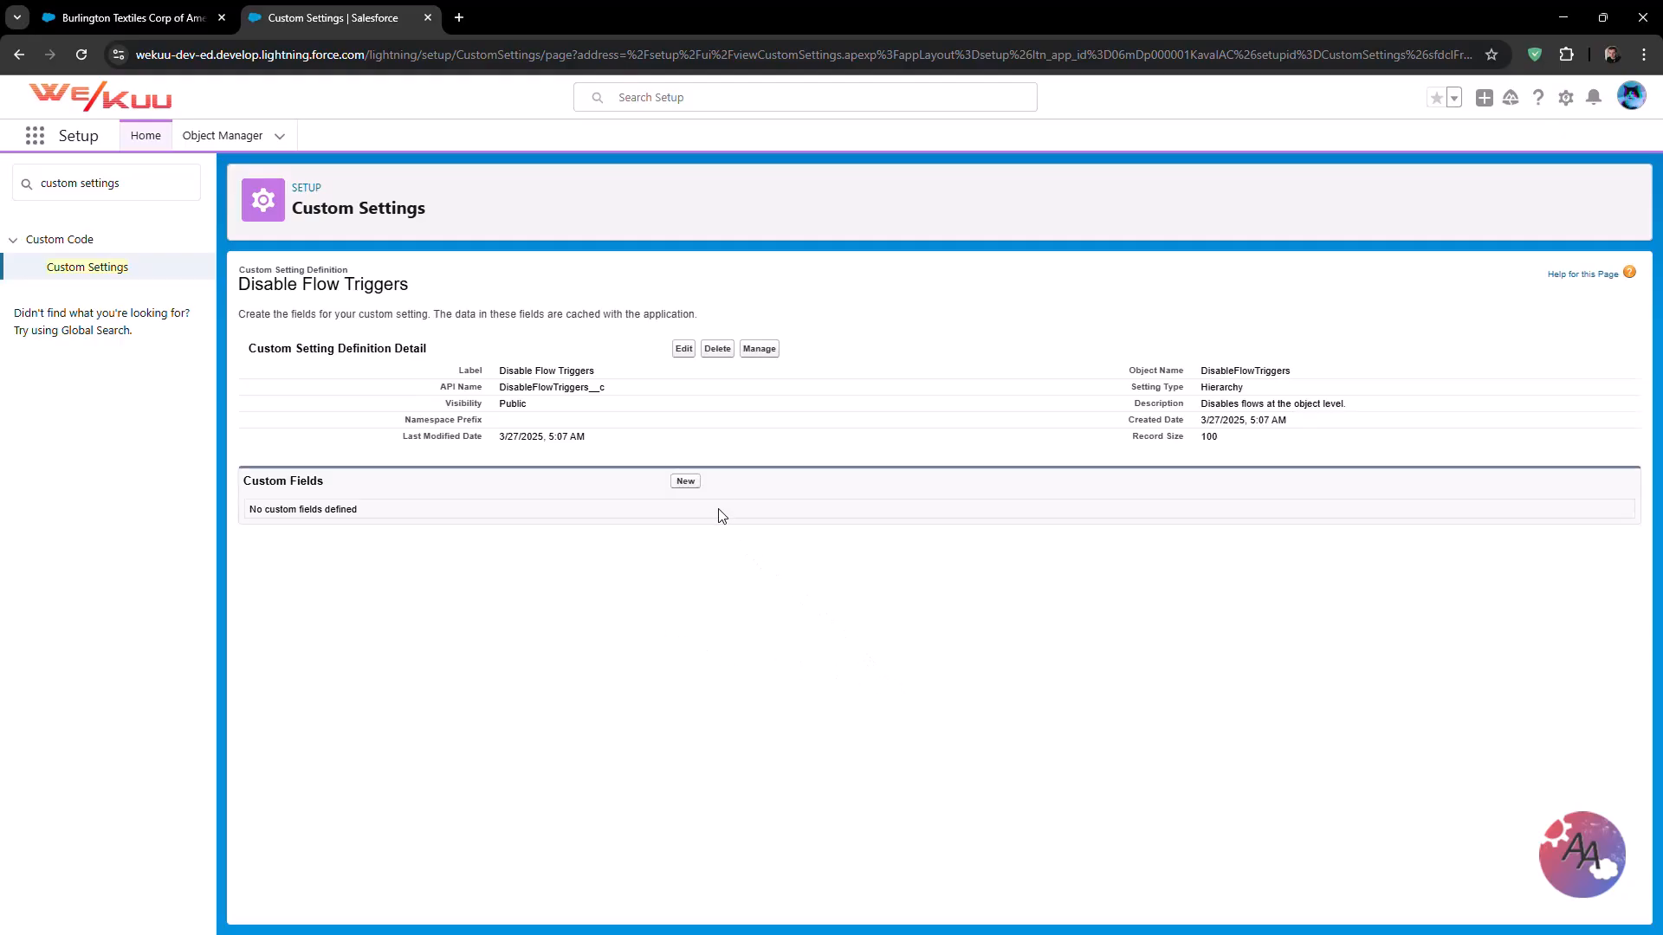
Start a new Checkbox custom field on the Disable Flow Triggers setting, labelled Disable Opportunity Trigger
click(686, 483)
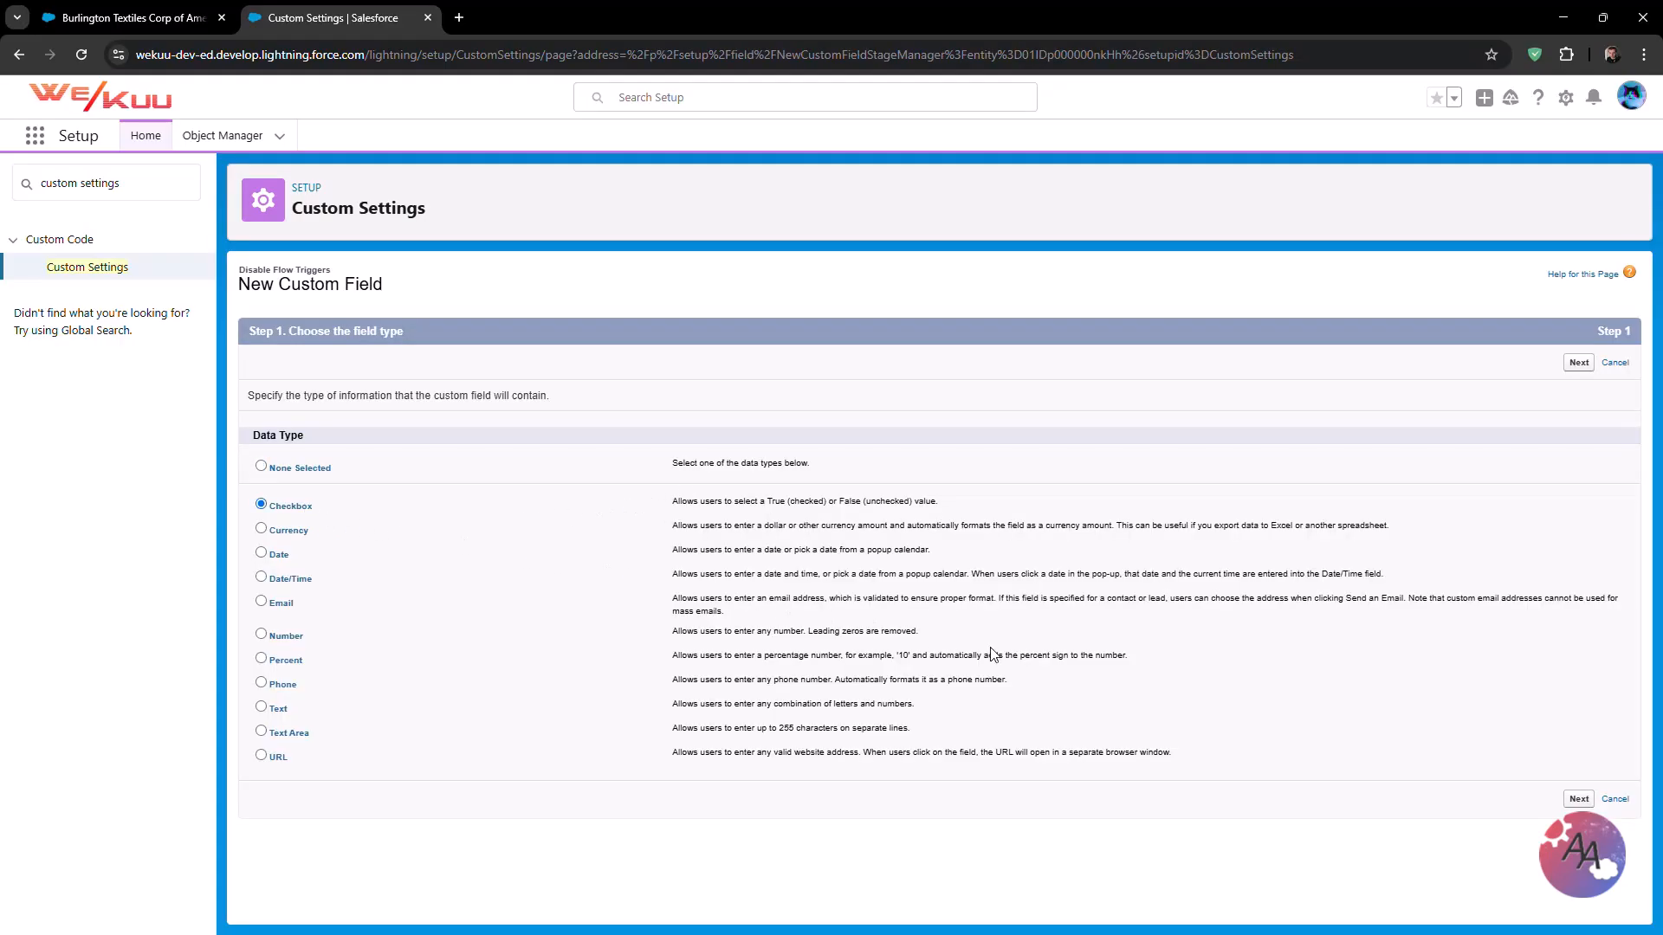
click(1579, 798)
click(595, 405)
key(ctrl+v)
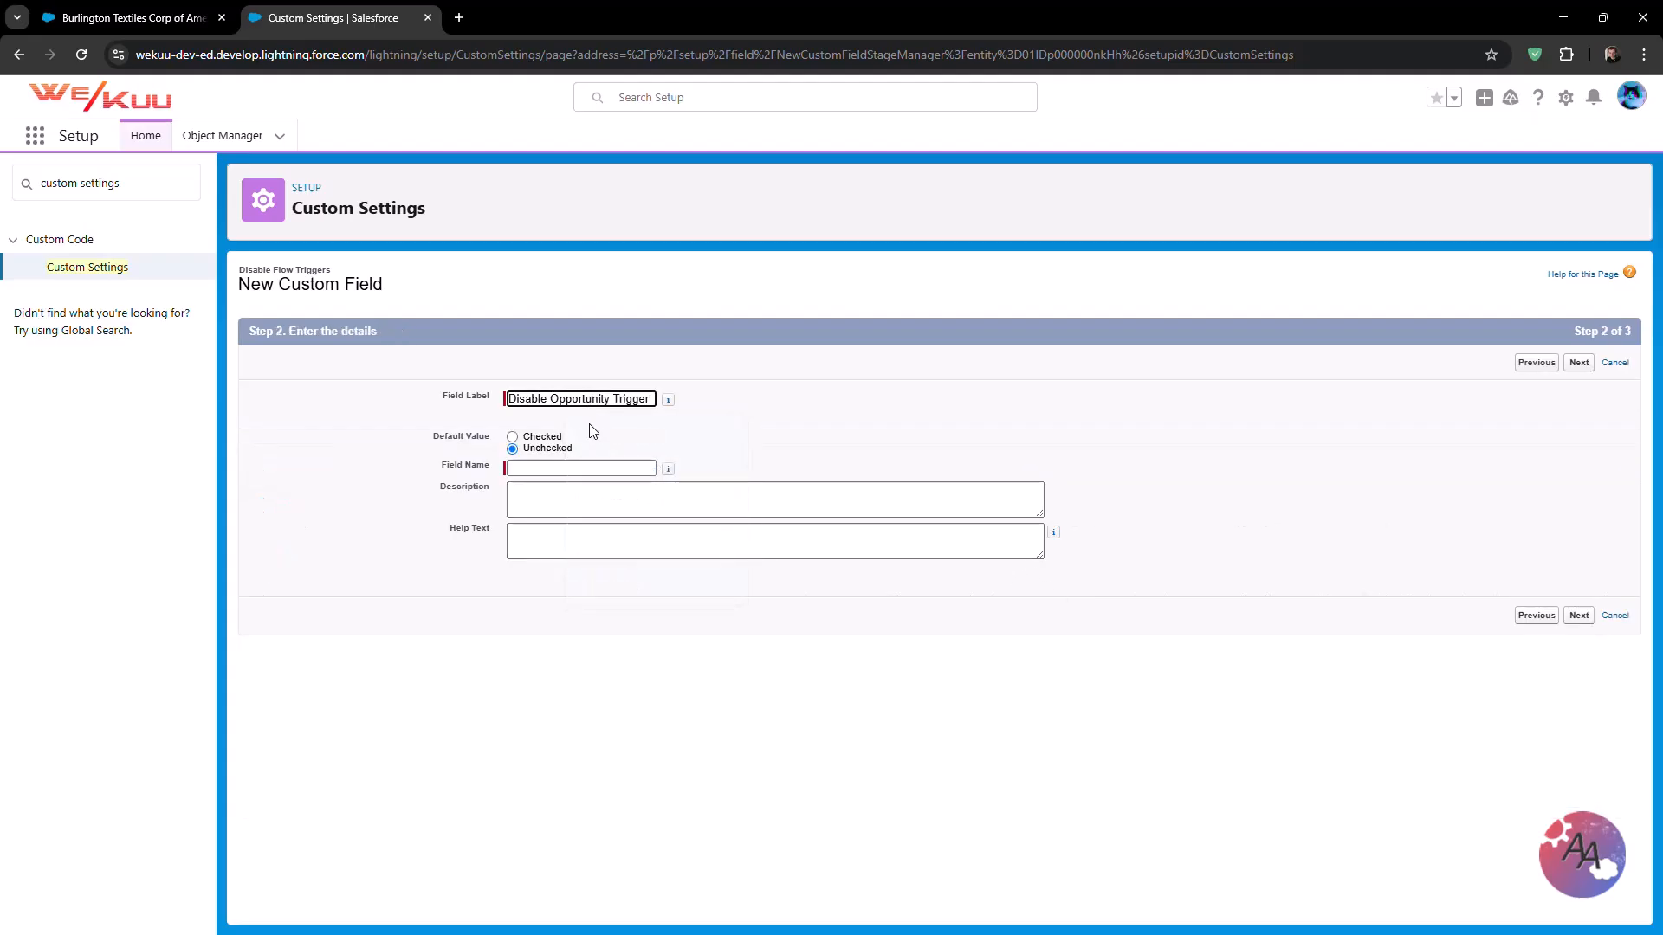
Enter "Disables Opportunity Level flows." as the new field's description and help text, and save the field
click(591, 490)
text(Disables Opportunity Level flow)
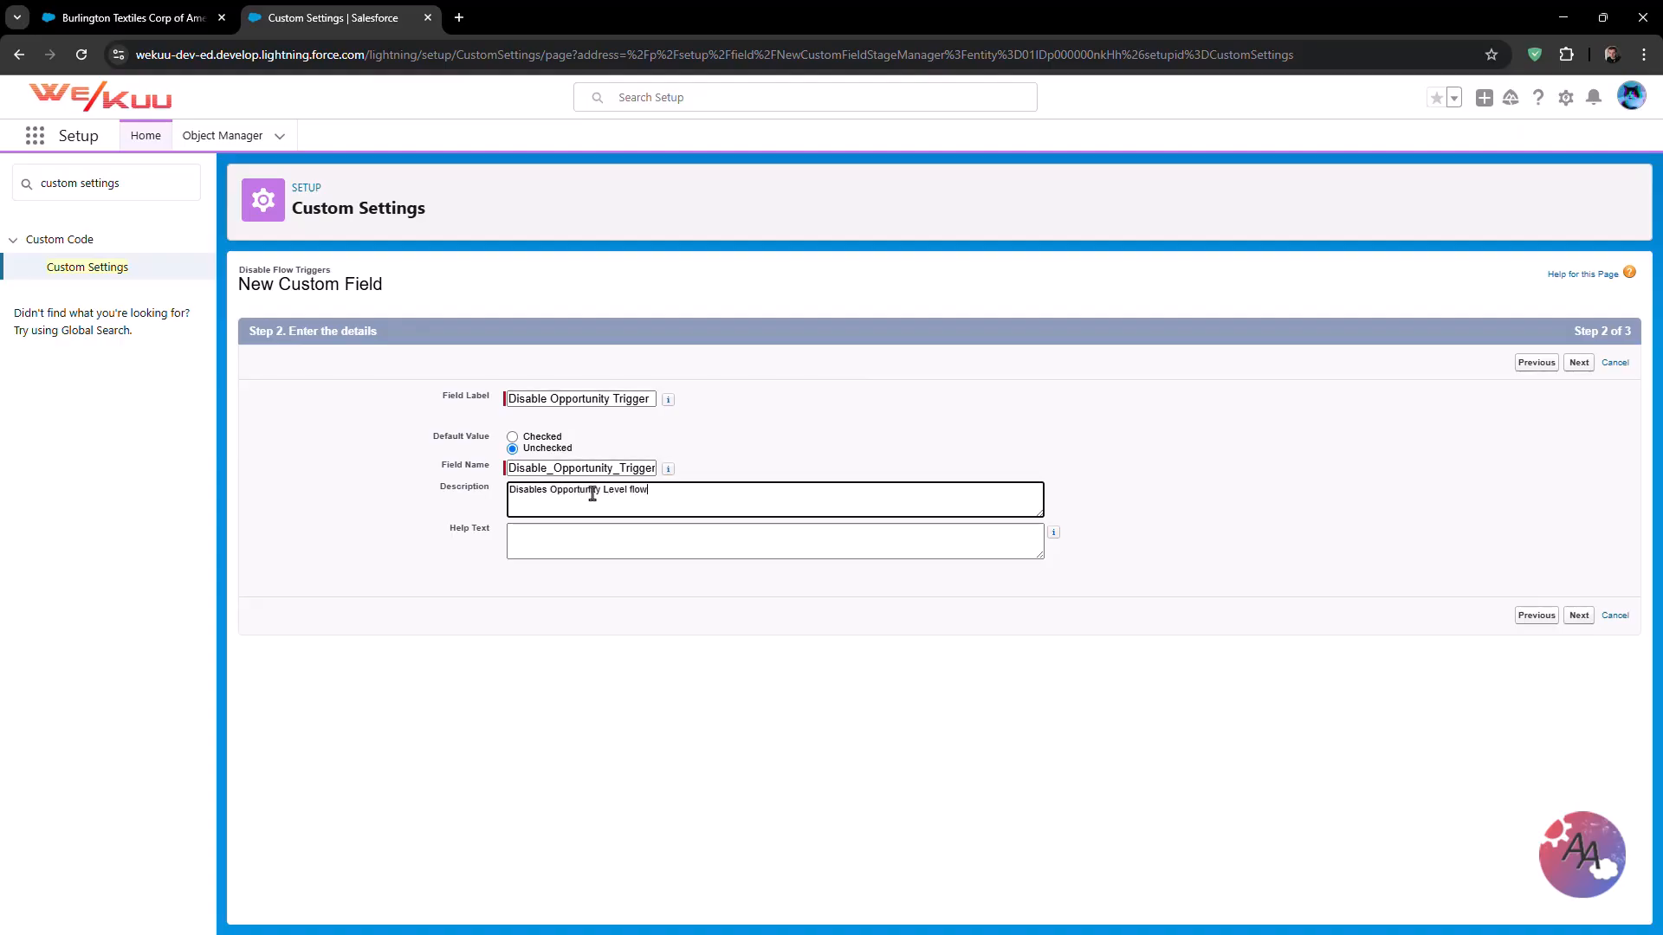
key(ctrl+a)
key(ctrl+c)
key(Tab)
key(ctrl+v)
click(1334, 492)
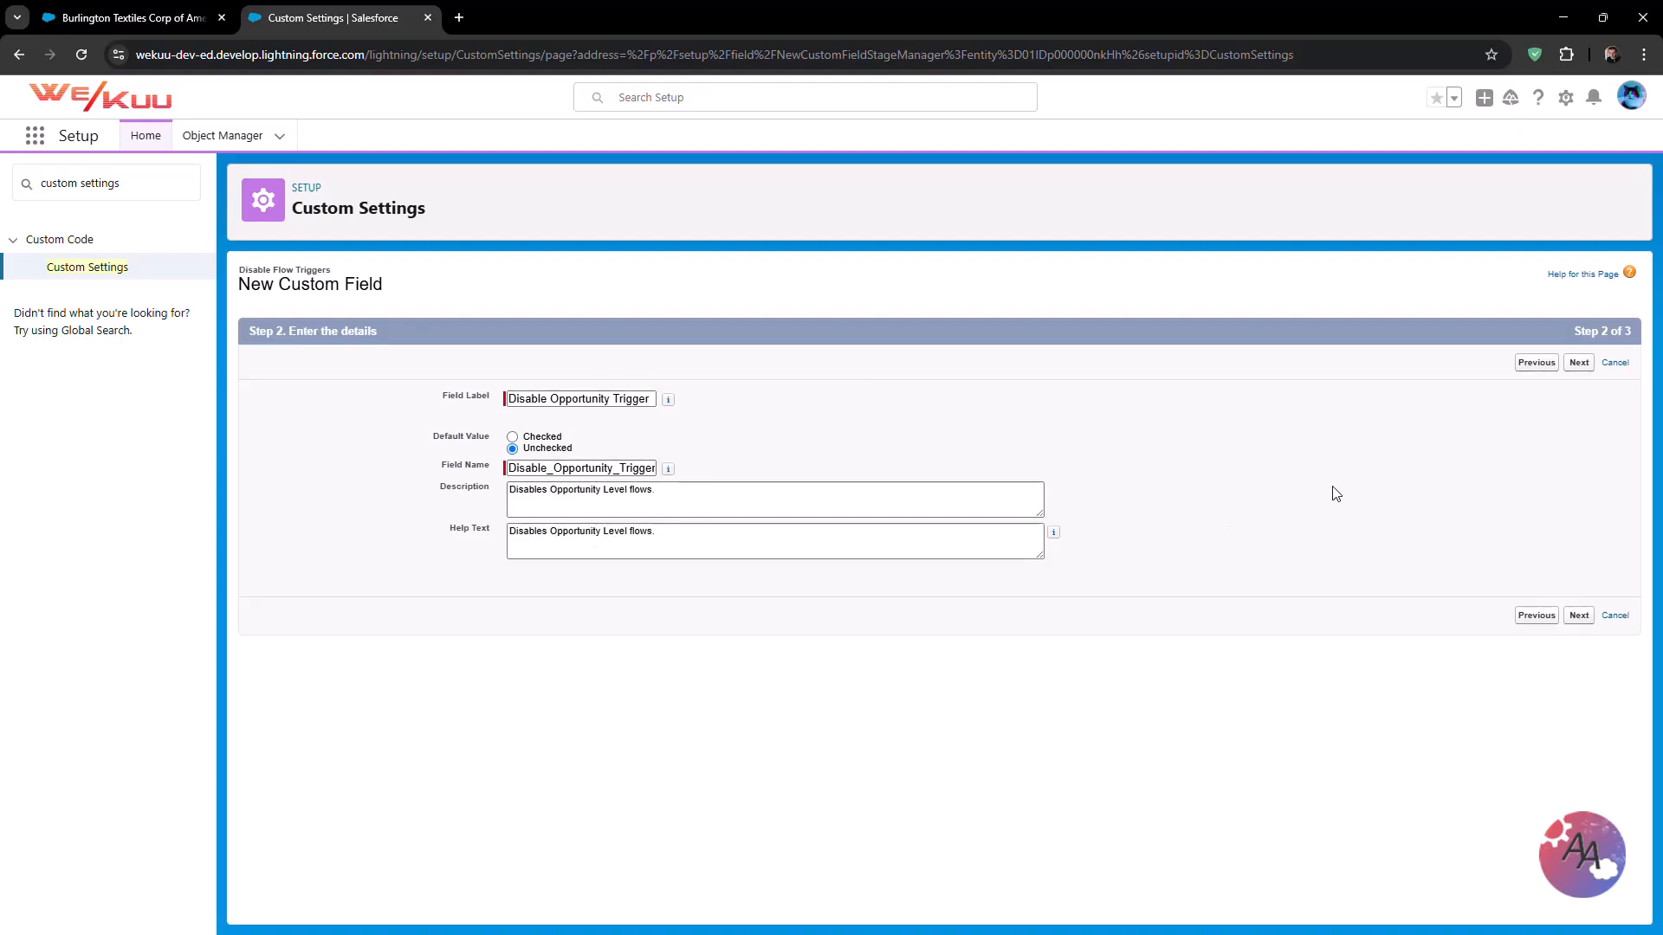
click(1580, 616)
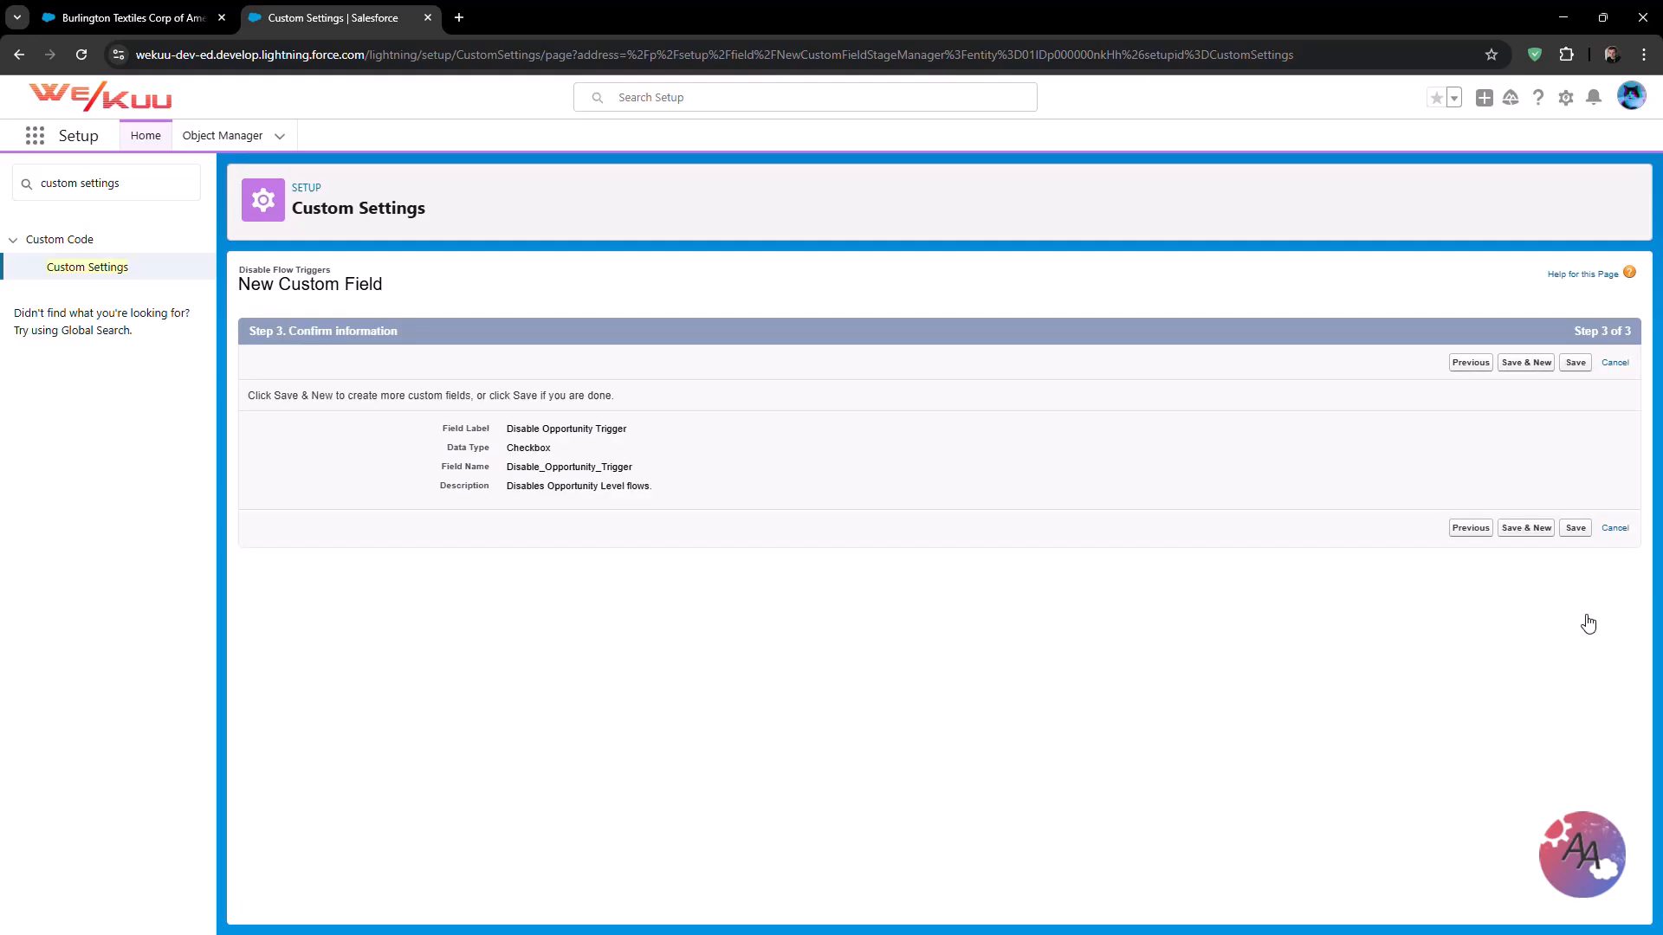
click(1576, 529)
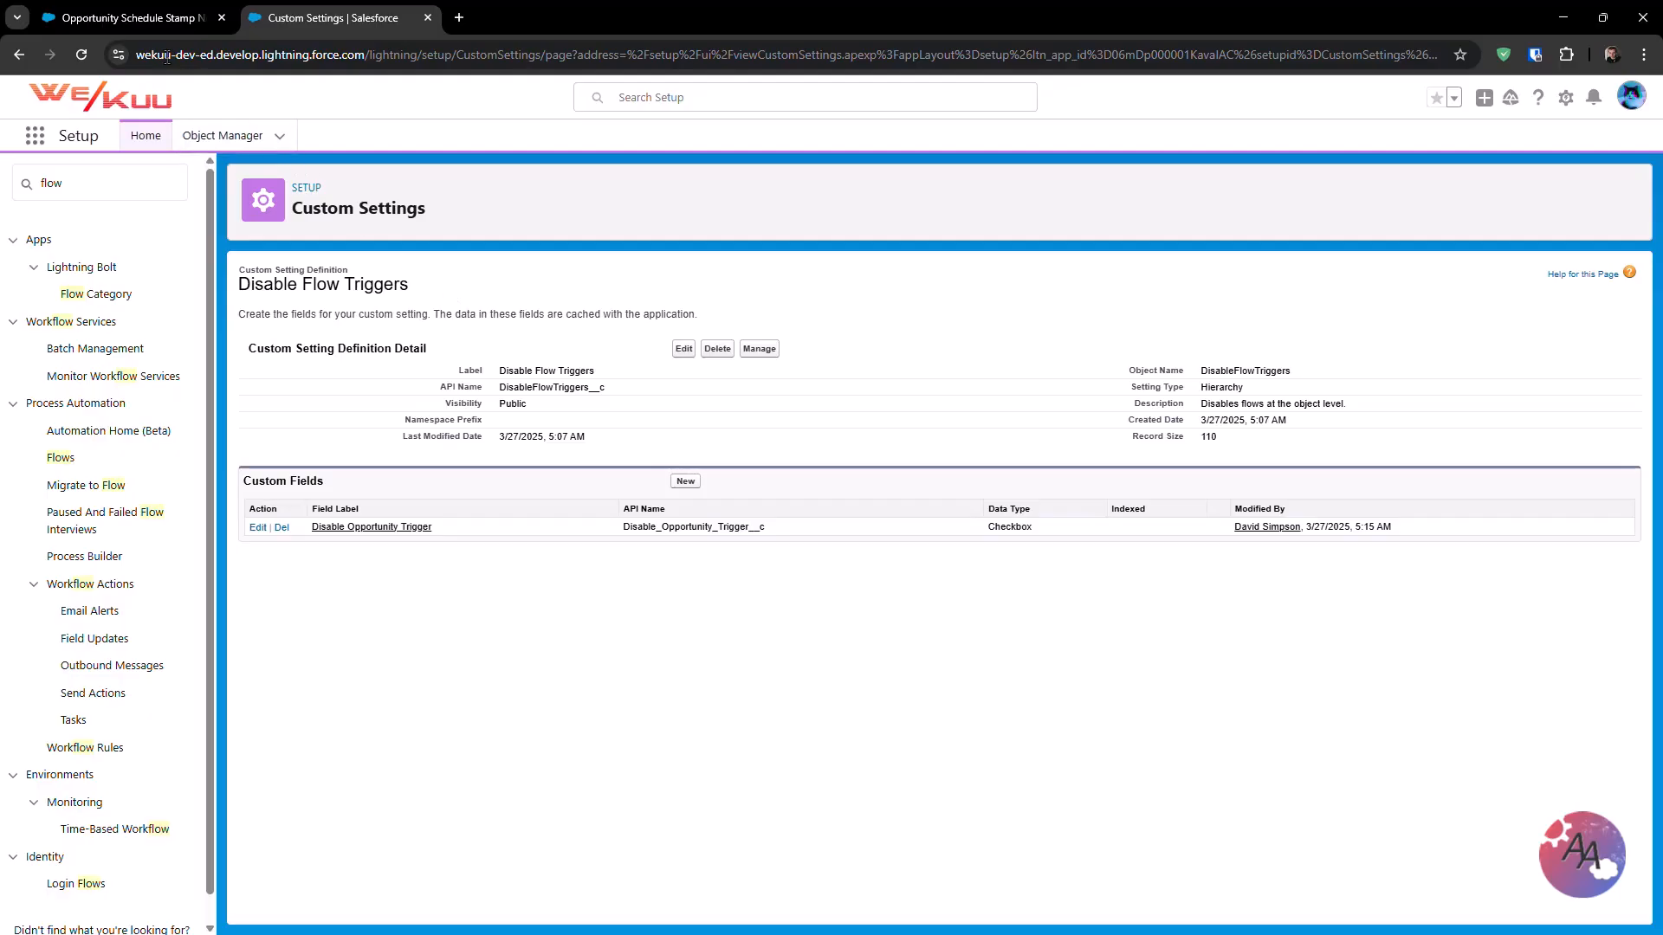
In the Opportunity flow, add a Decision after Start labelled "Is Trigger Disabled?", described as "Checks if the Opportunity trigger is disabled"
click(145, 25)
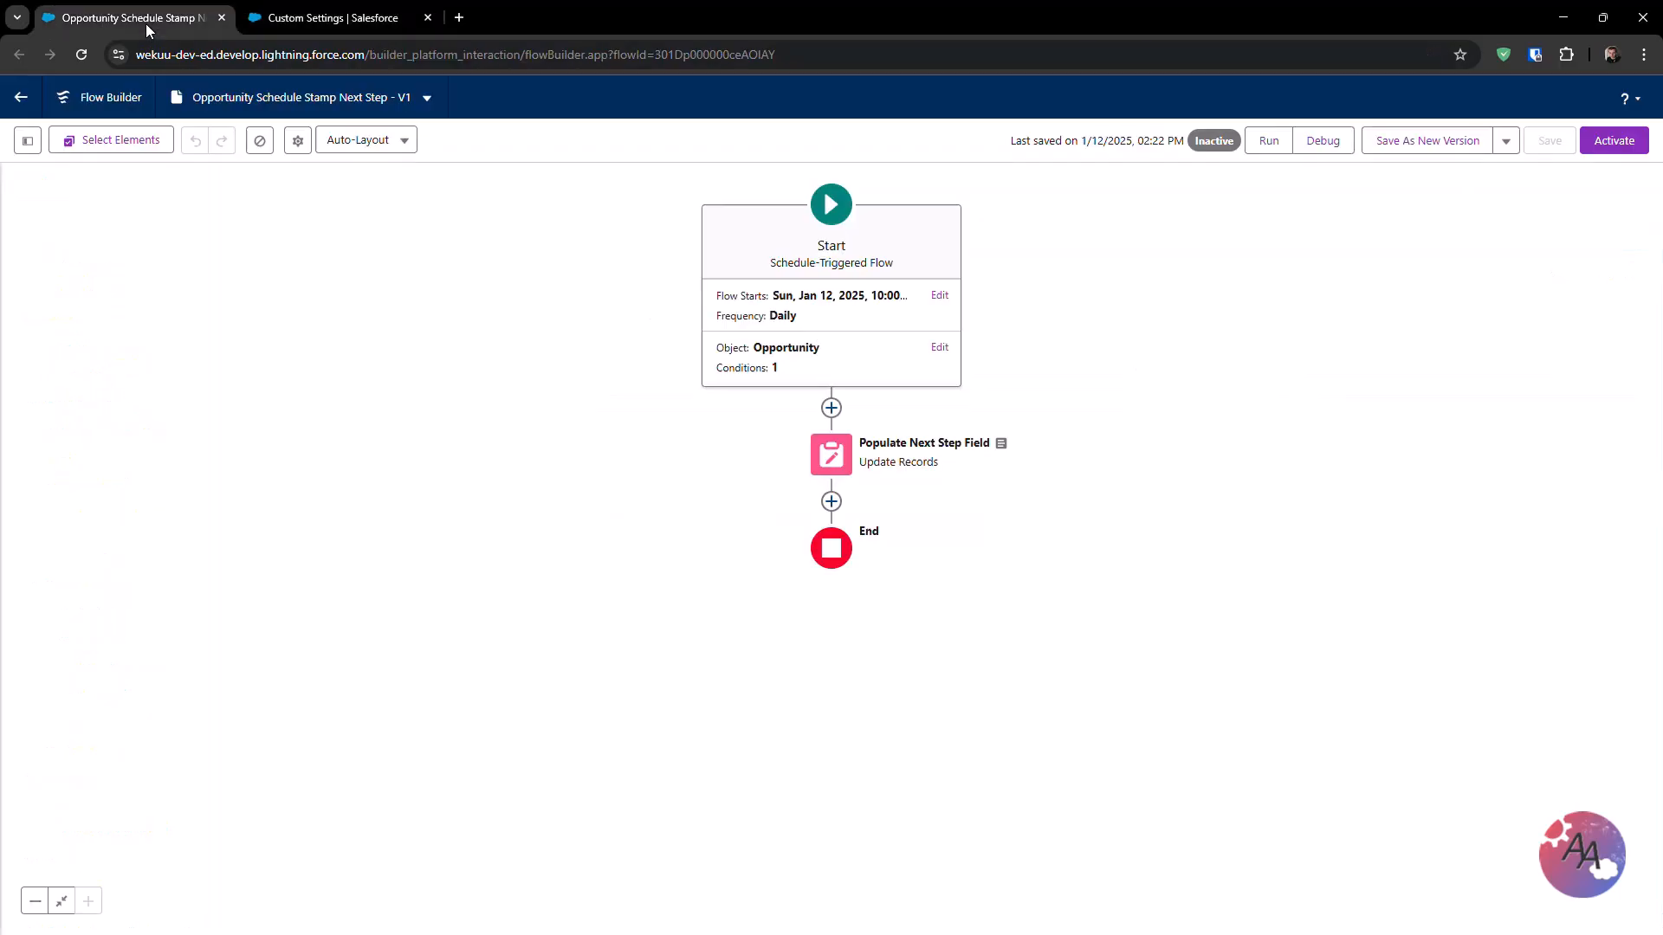
click(832, 408)
click(803, 514)
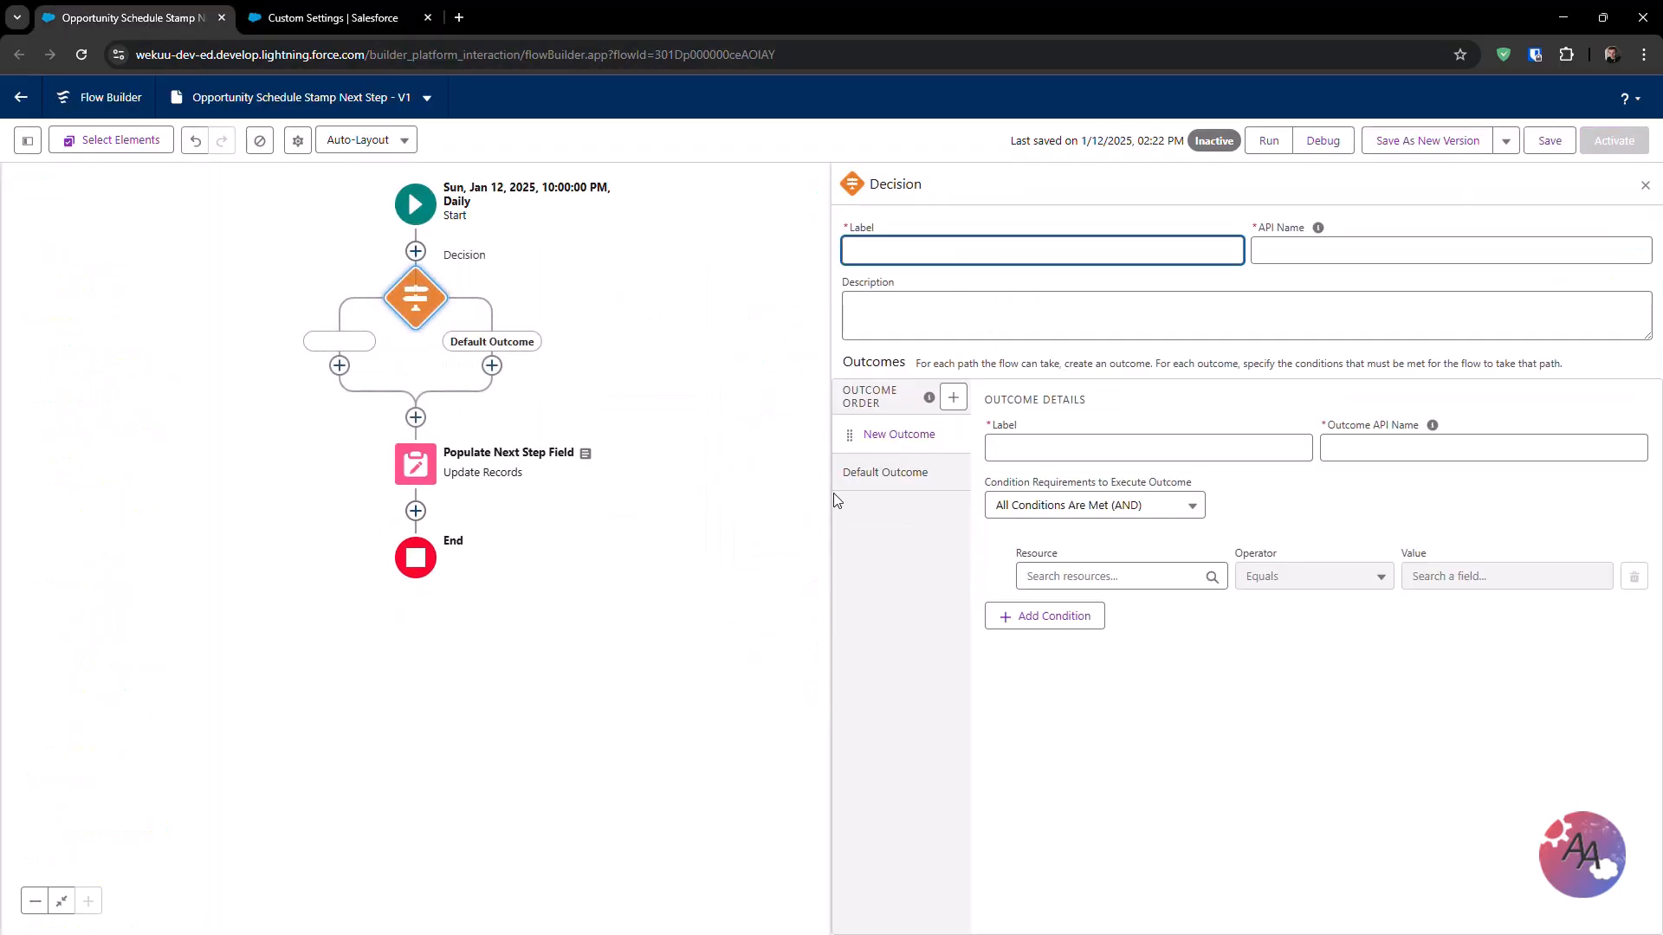
key(ctrl+v)
key(Tab)
key(Tab)
text(Ch)
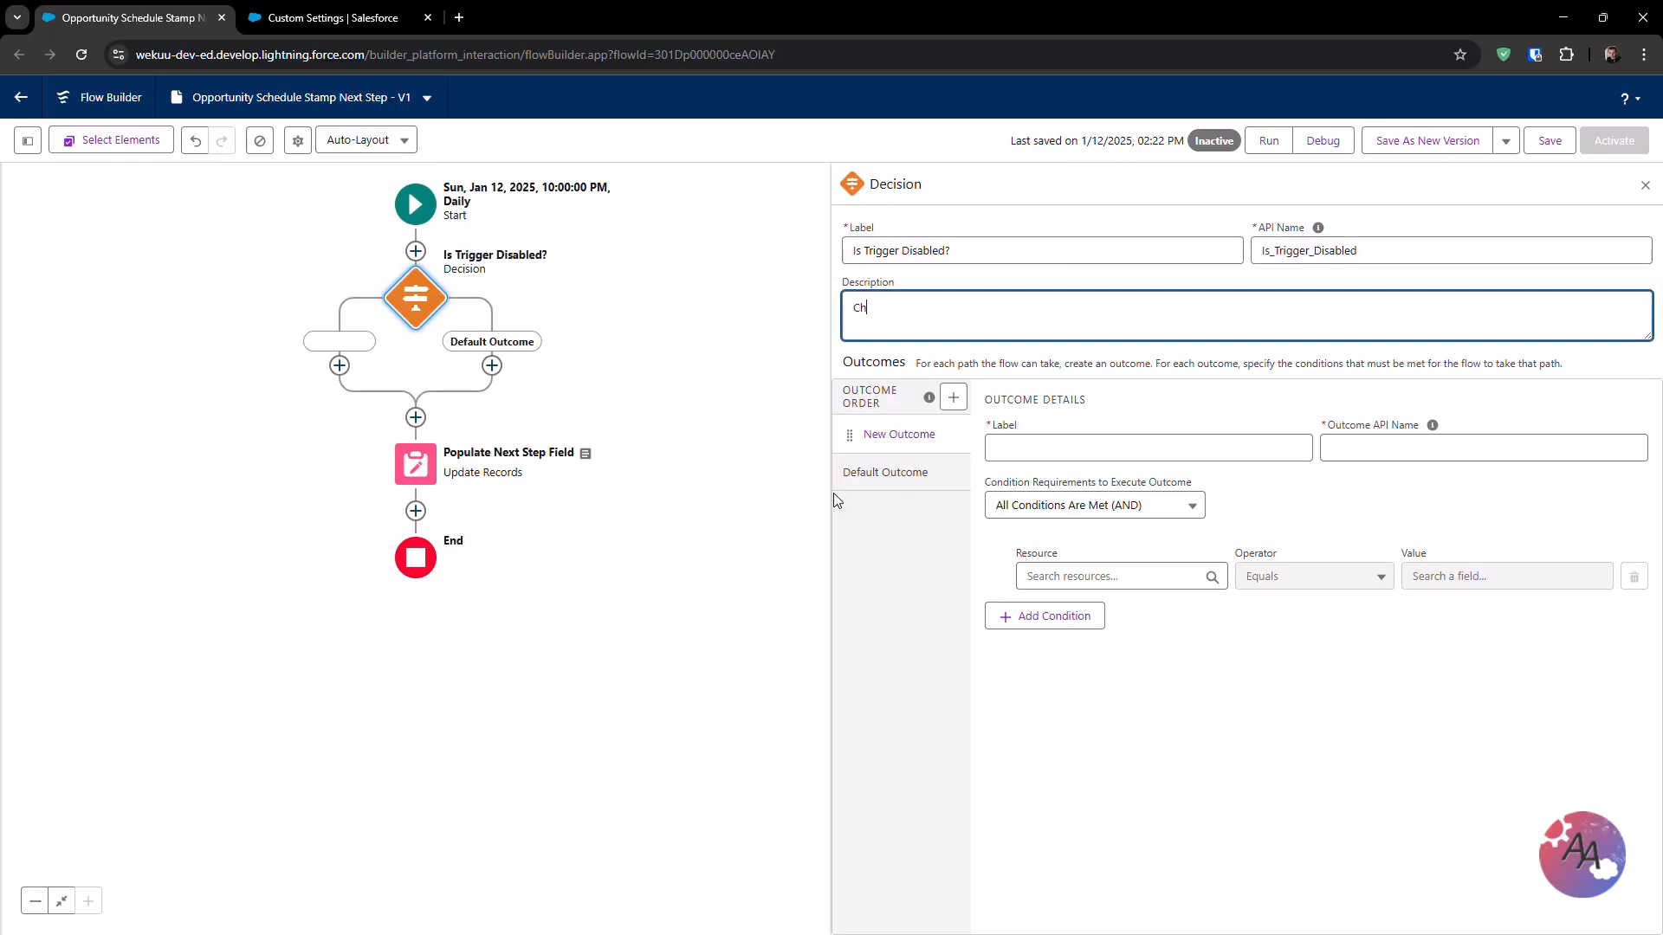
text(ecks if the Opportunity trigger)
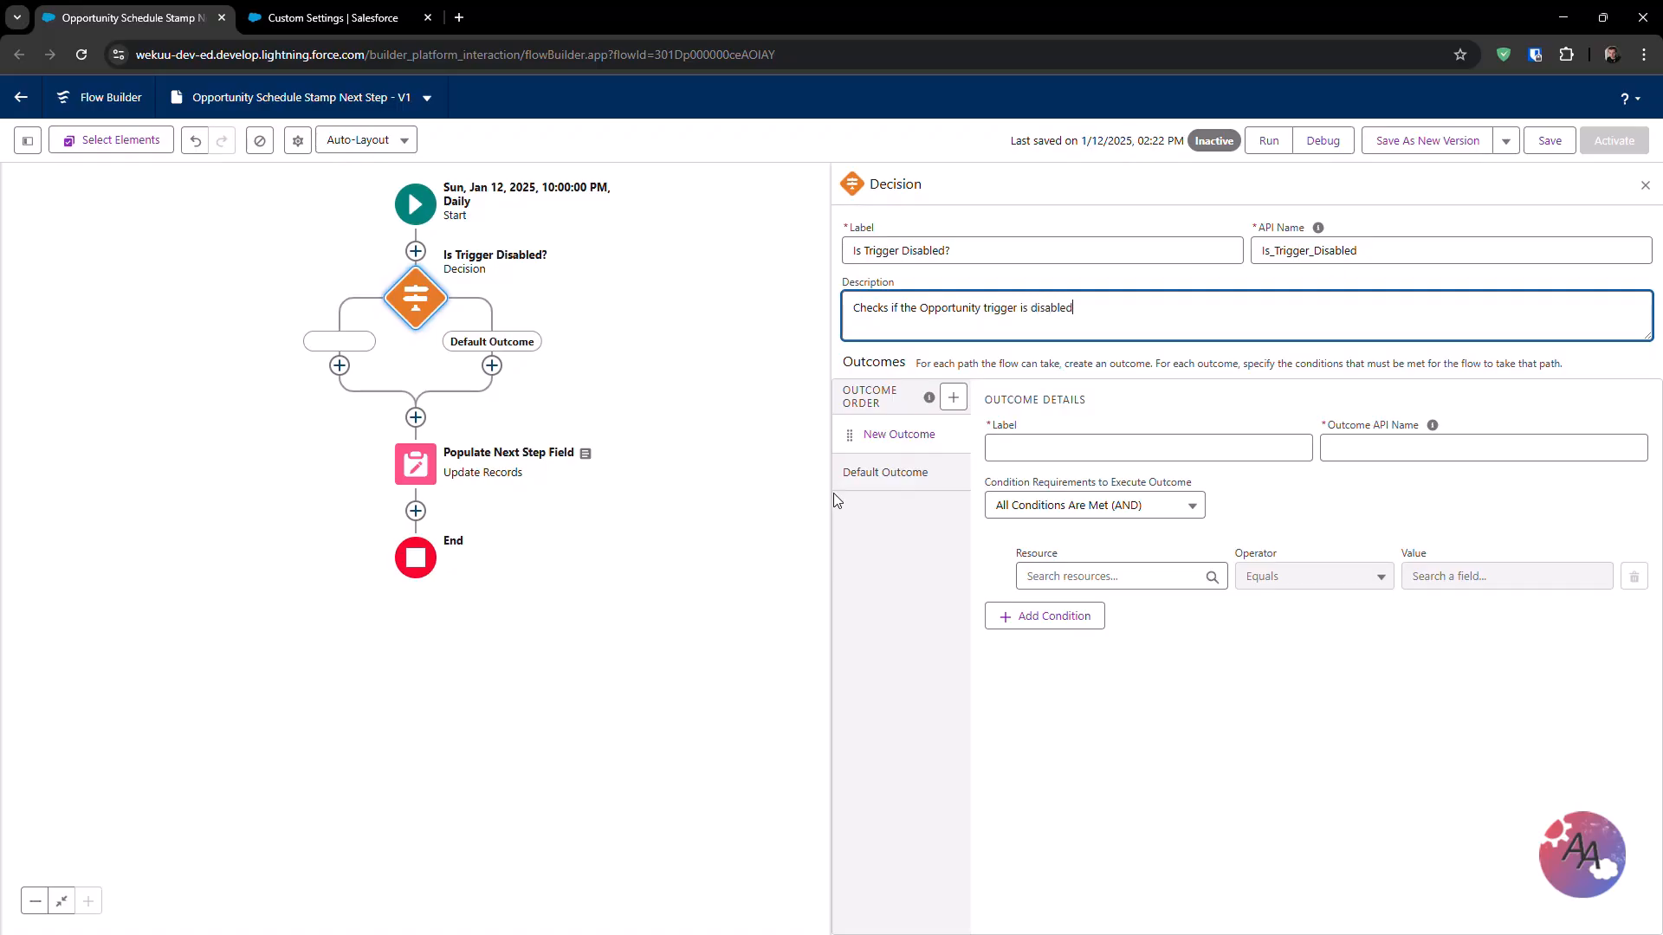
text( is disabled)
Define the decision outcome "Yes - Disabled", requiring the DisableFlowTriggers custom setting's Disable_Opportunity_Trigger__c to equal True
click(1023, 454)
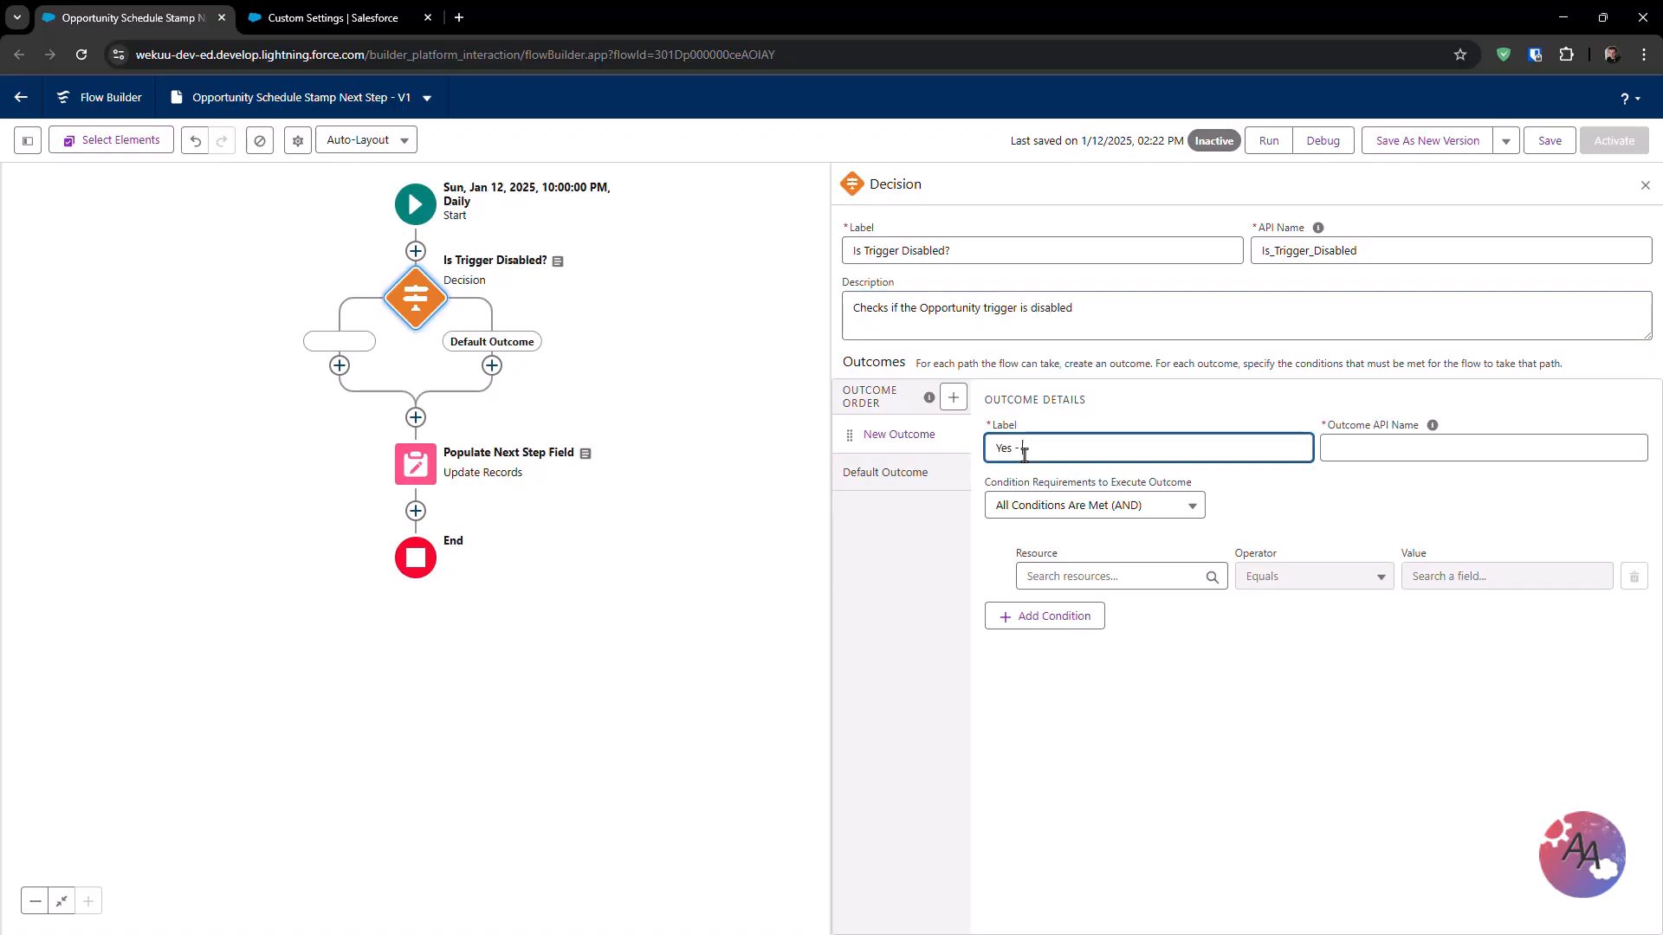
text(Yes - Disabled)
key(Tab)
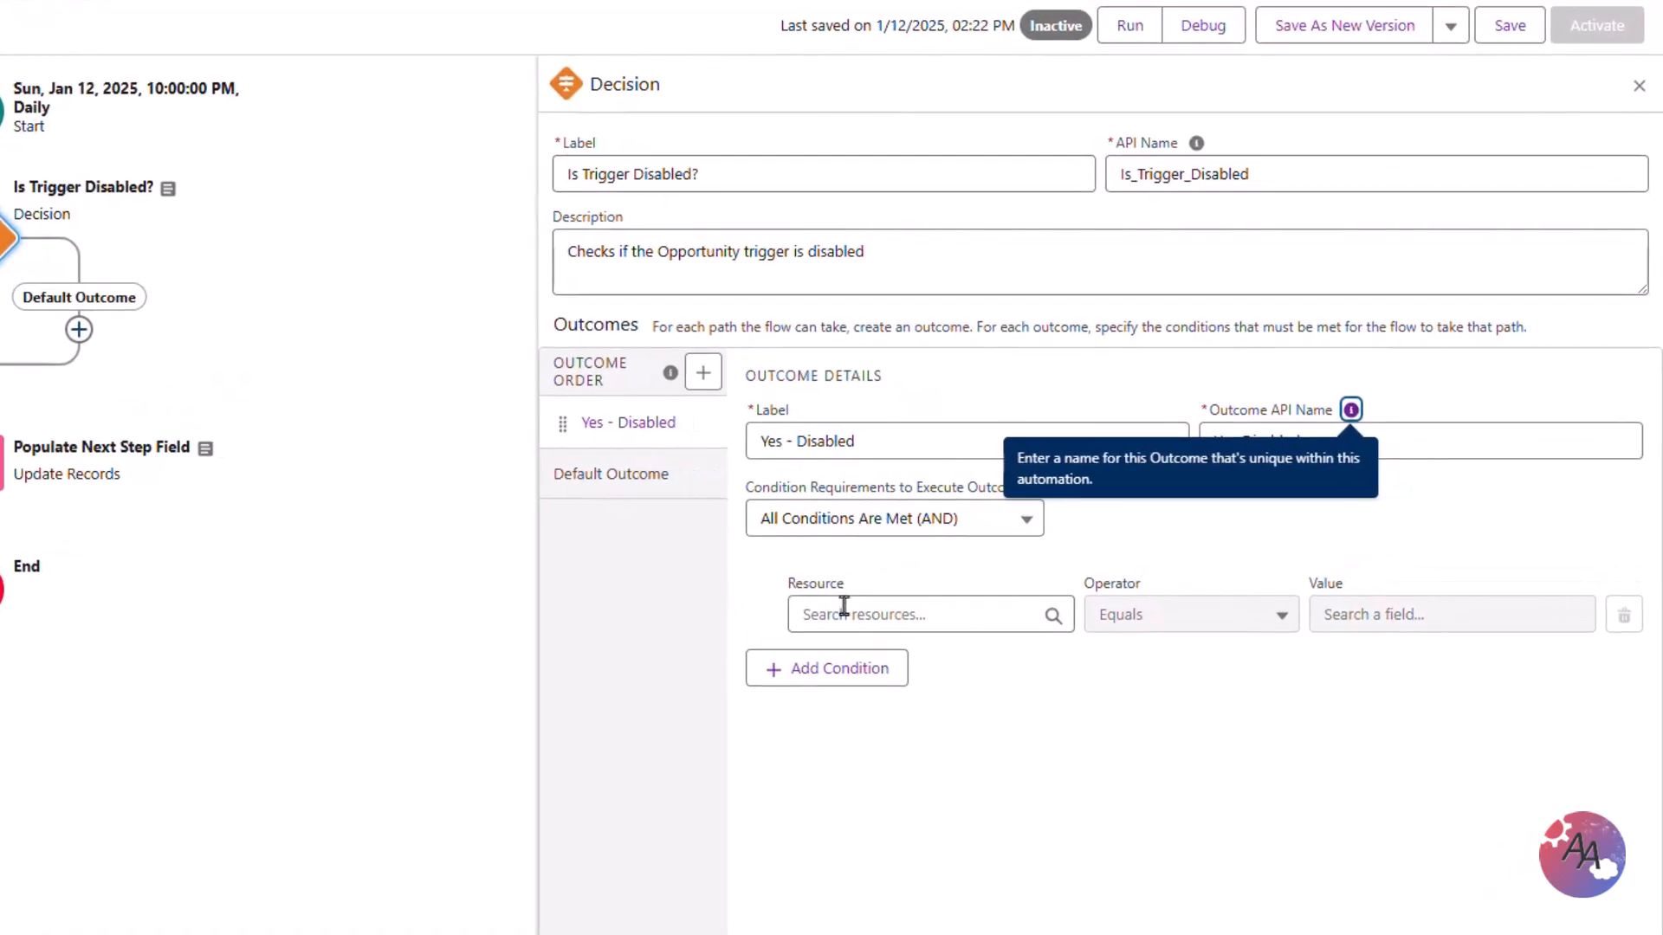
click(1057, 573)
text(cus)
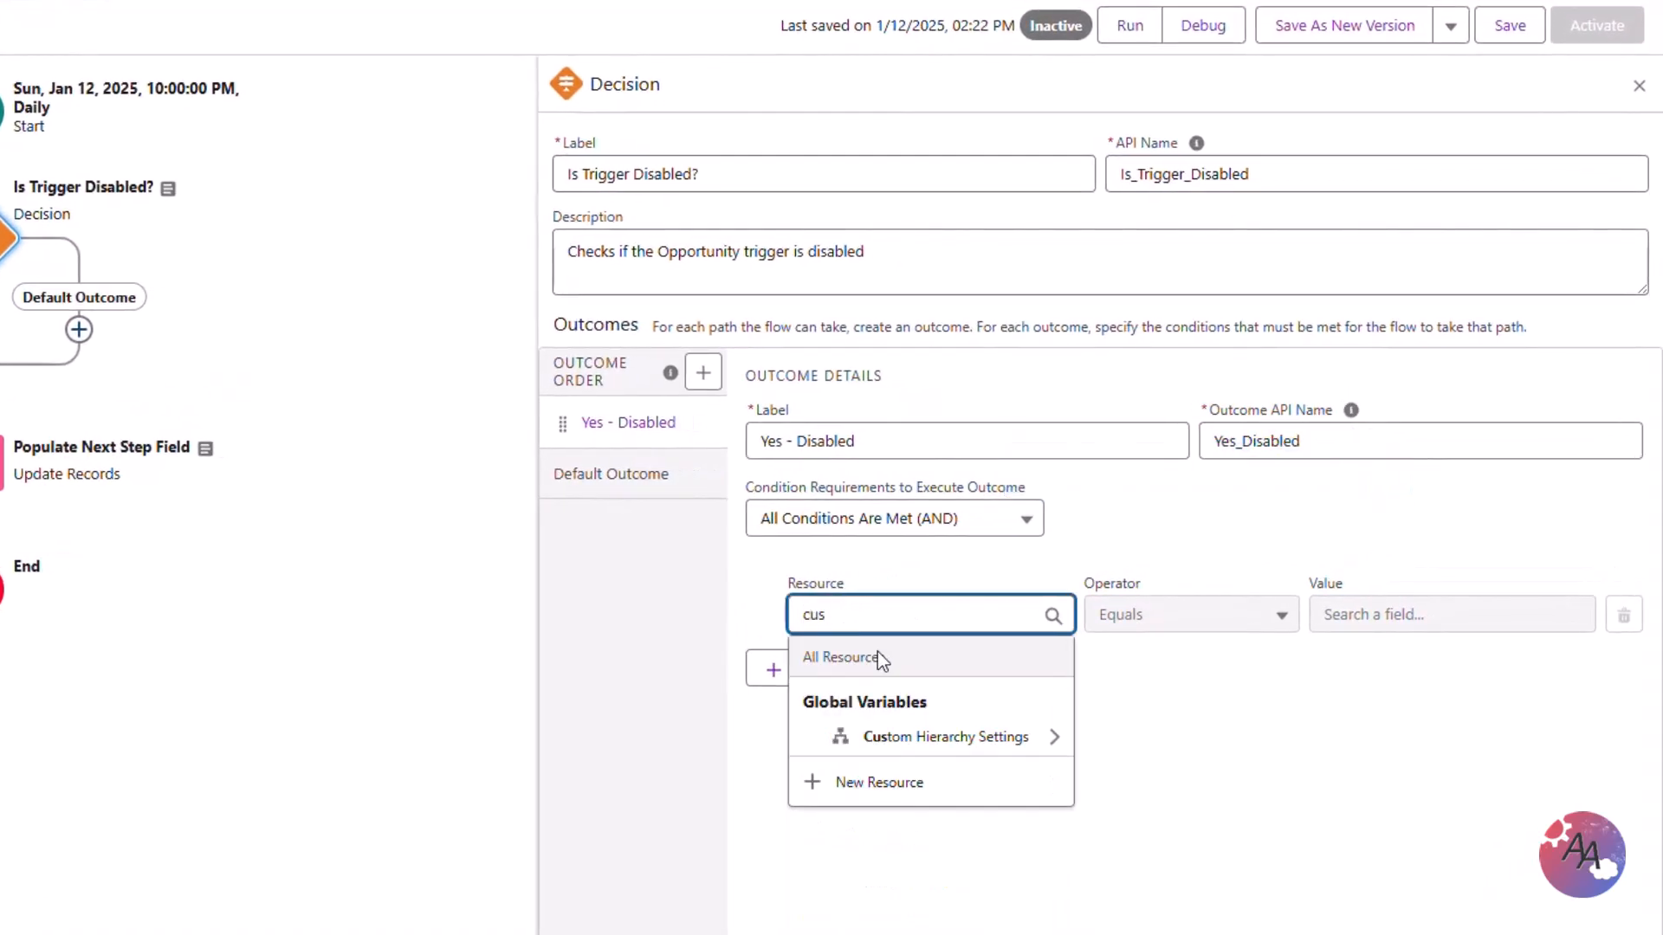
click(921, 745)
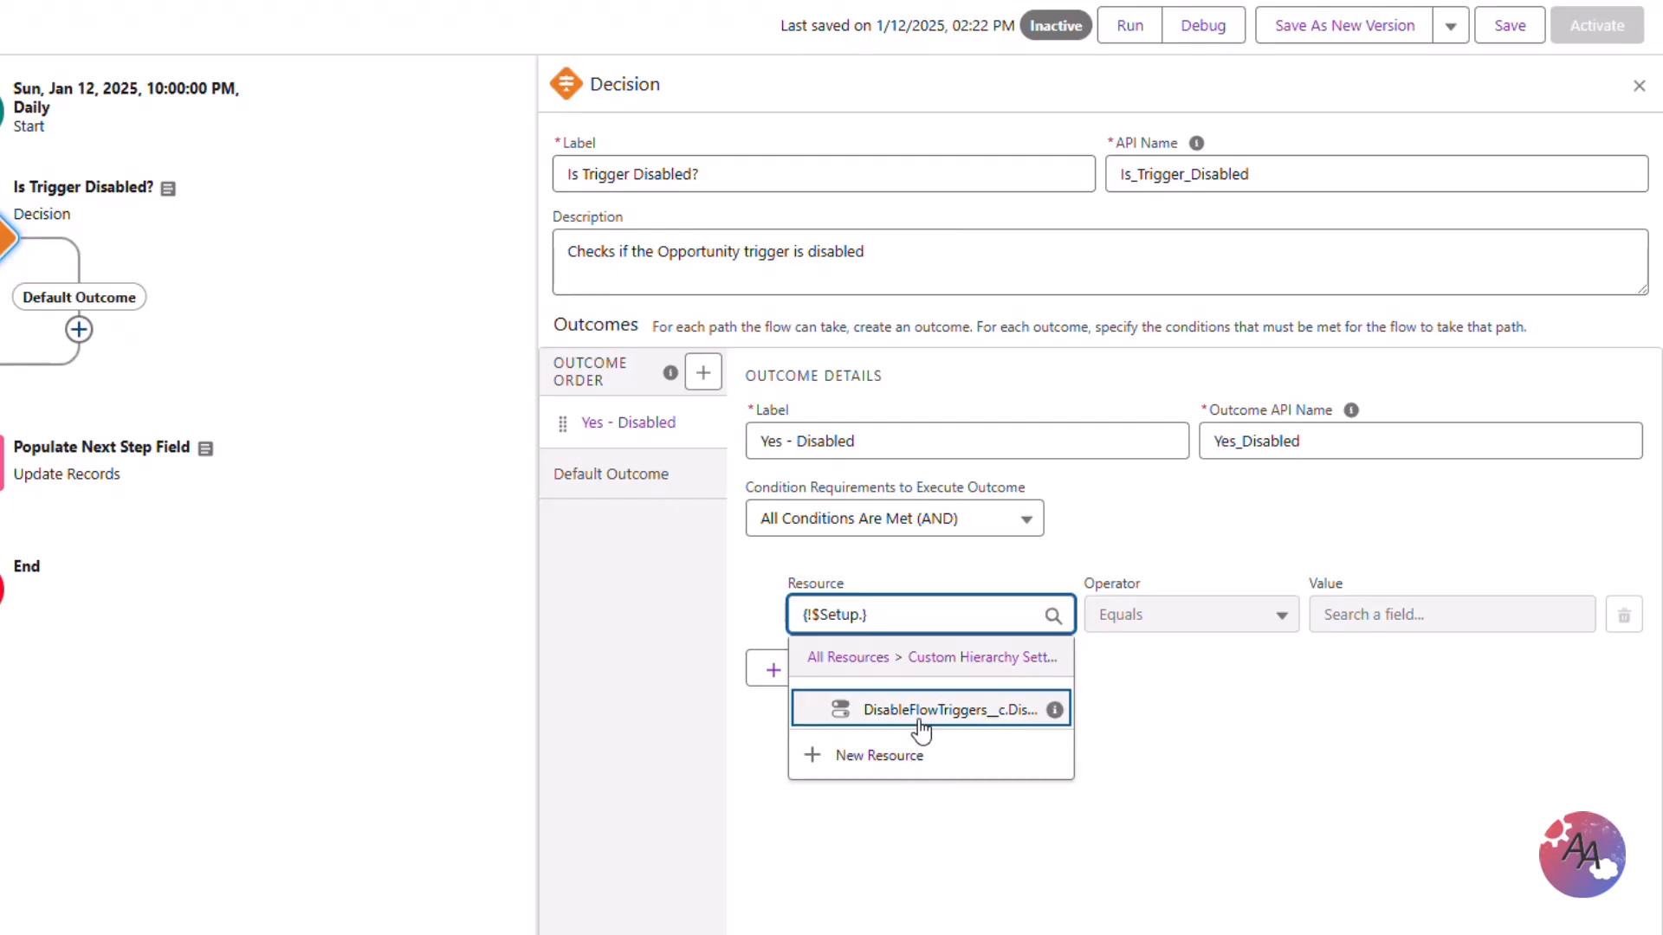
click(921, 729)
click(1355, 612)
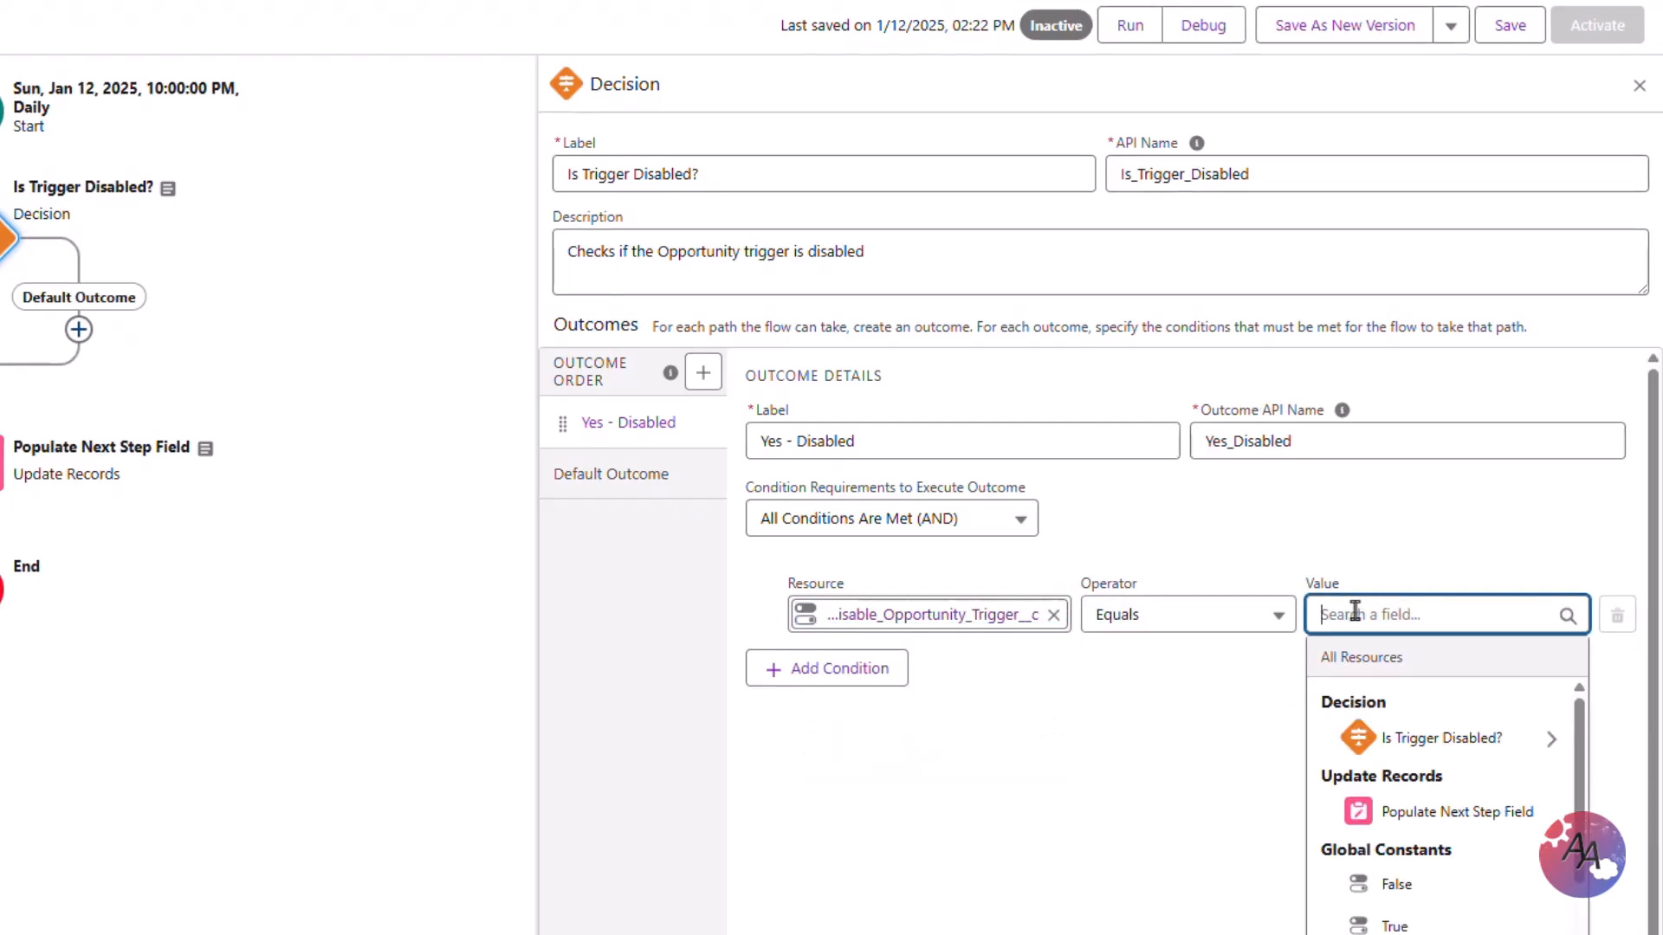
text(true)
click(1390, 736)
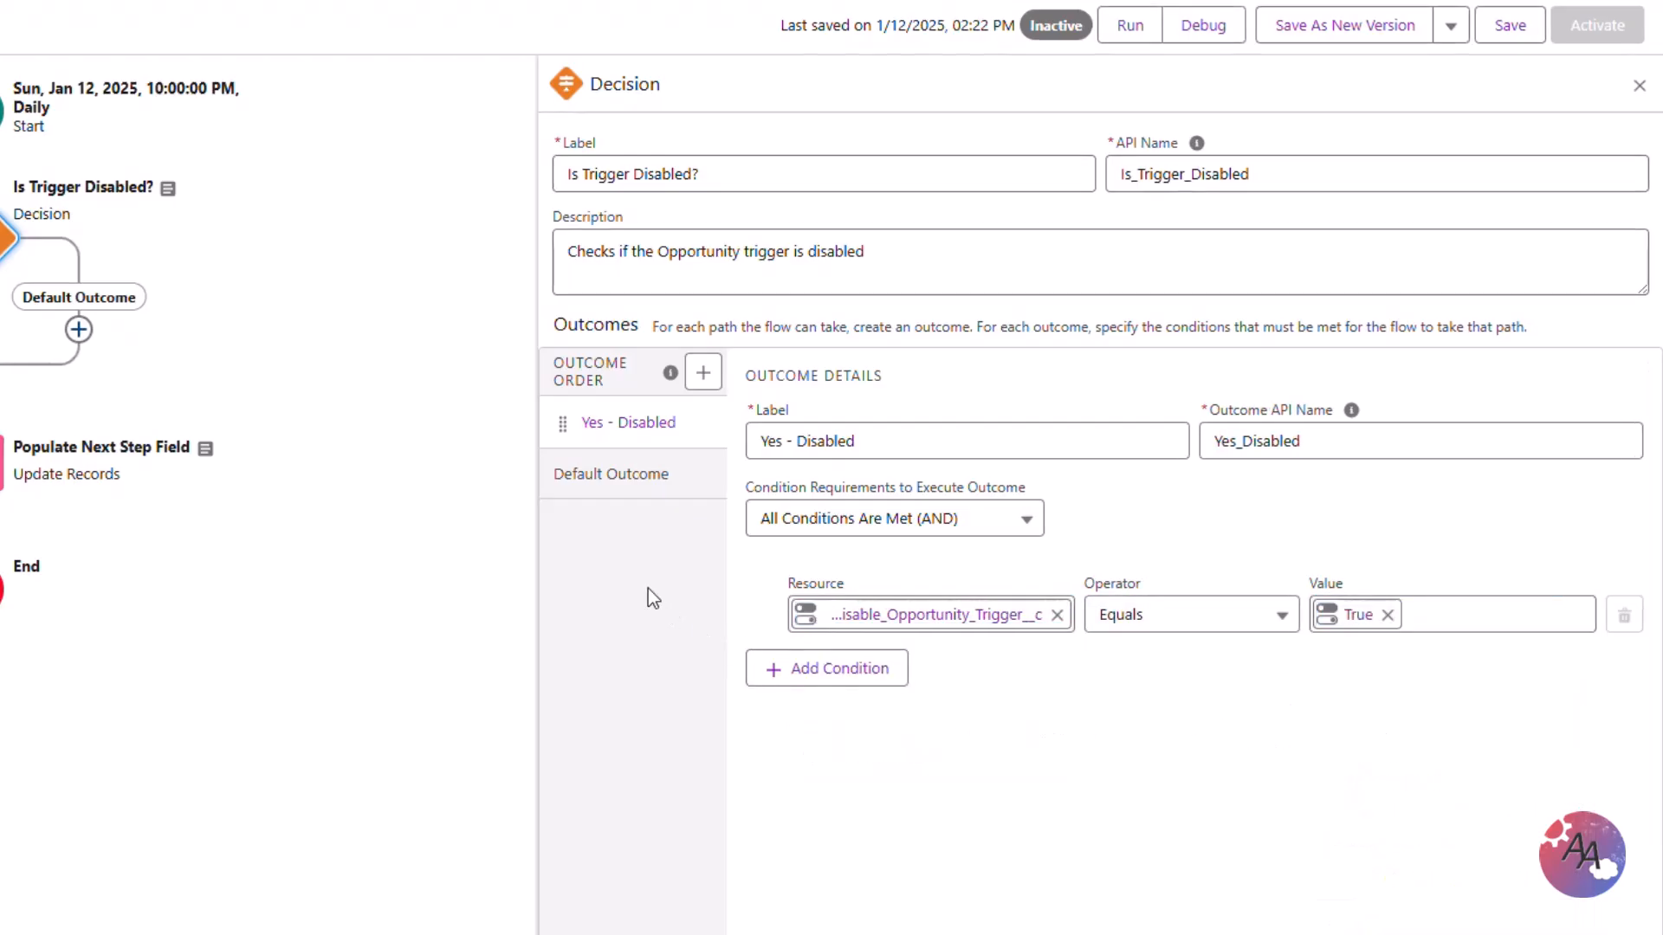
Rename the decision's default outcome to "Not Disabled" and return to the "Yes - Disabled" outcome
click(611, 474)
triple_click(869, 443)
text(Not Disabled)
click(628, 421)
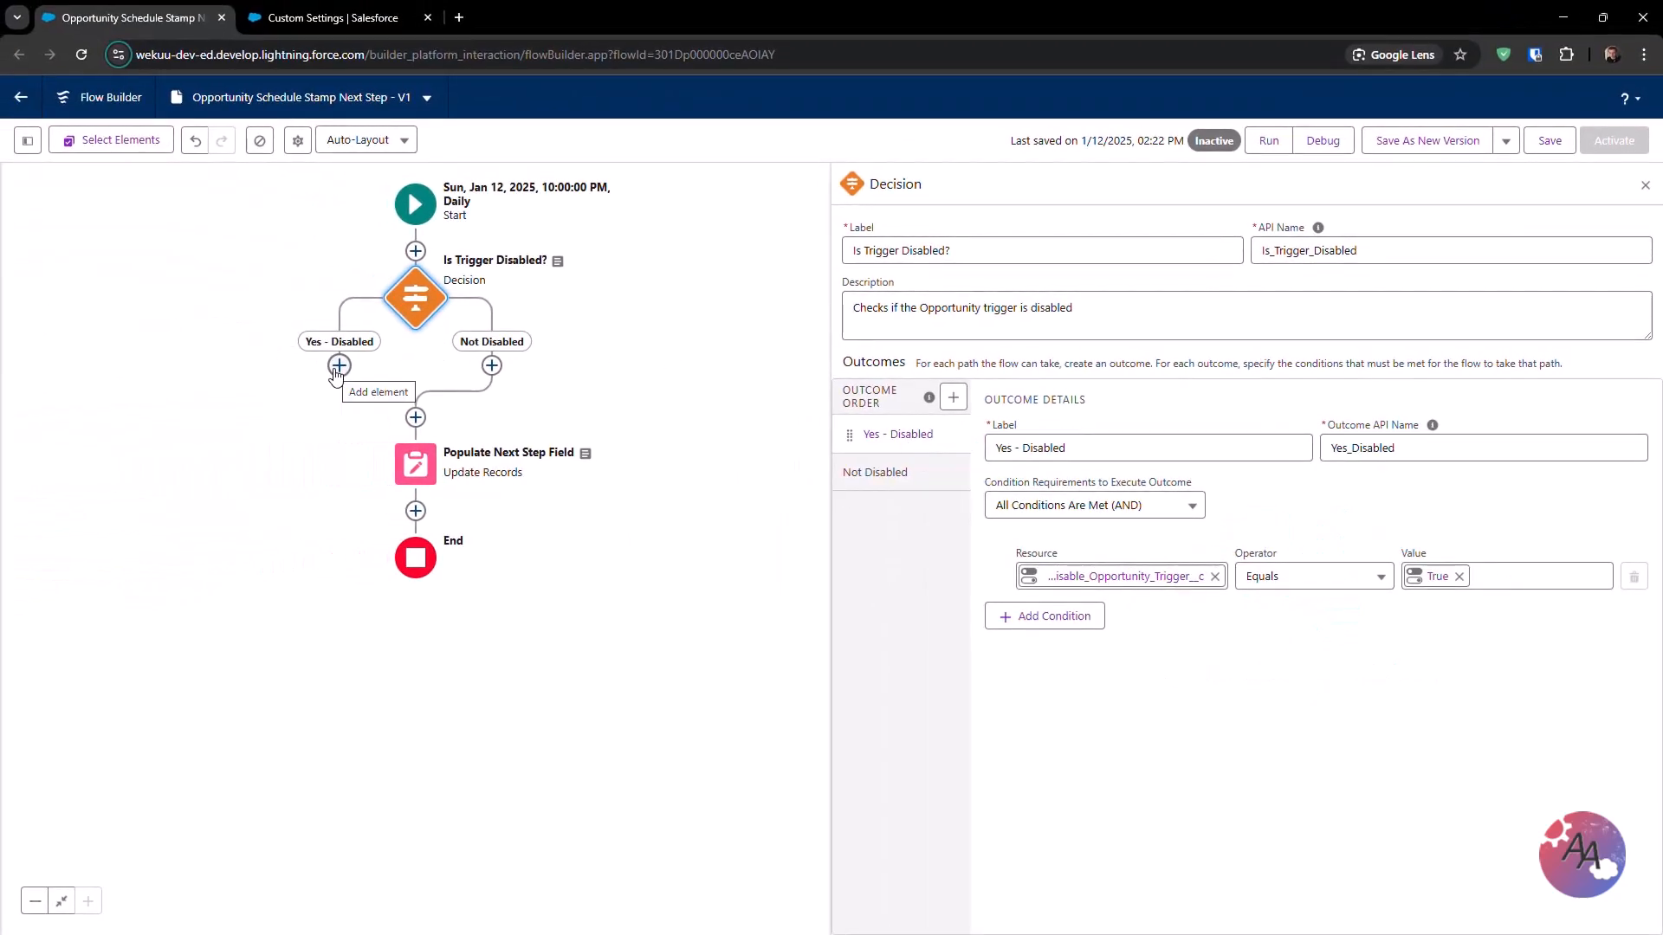
Add an End element to the "Yes - Disabled" path of the decision
click(339, 366)
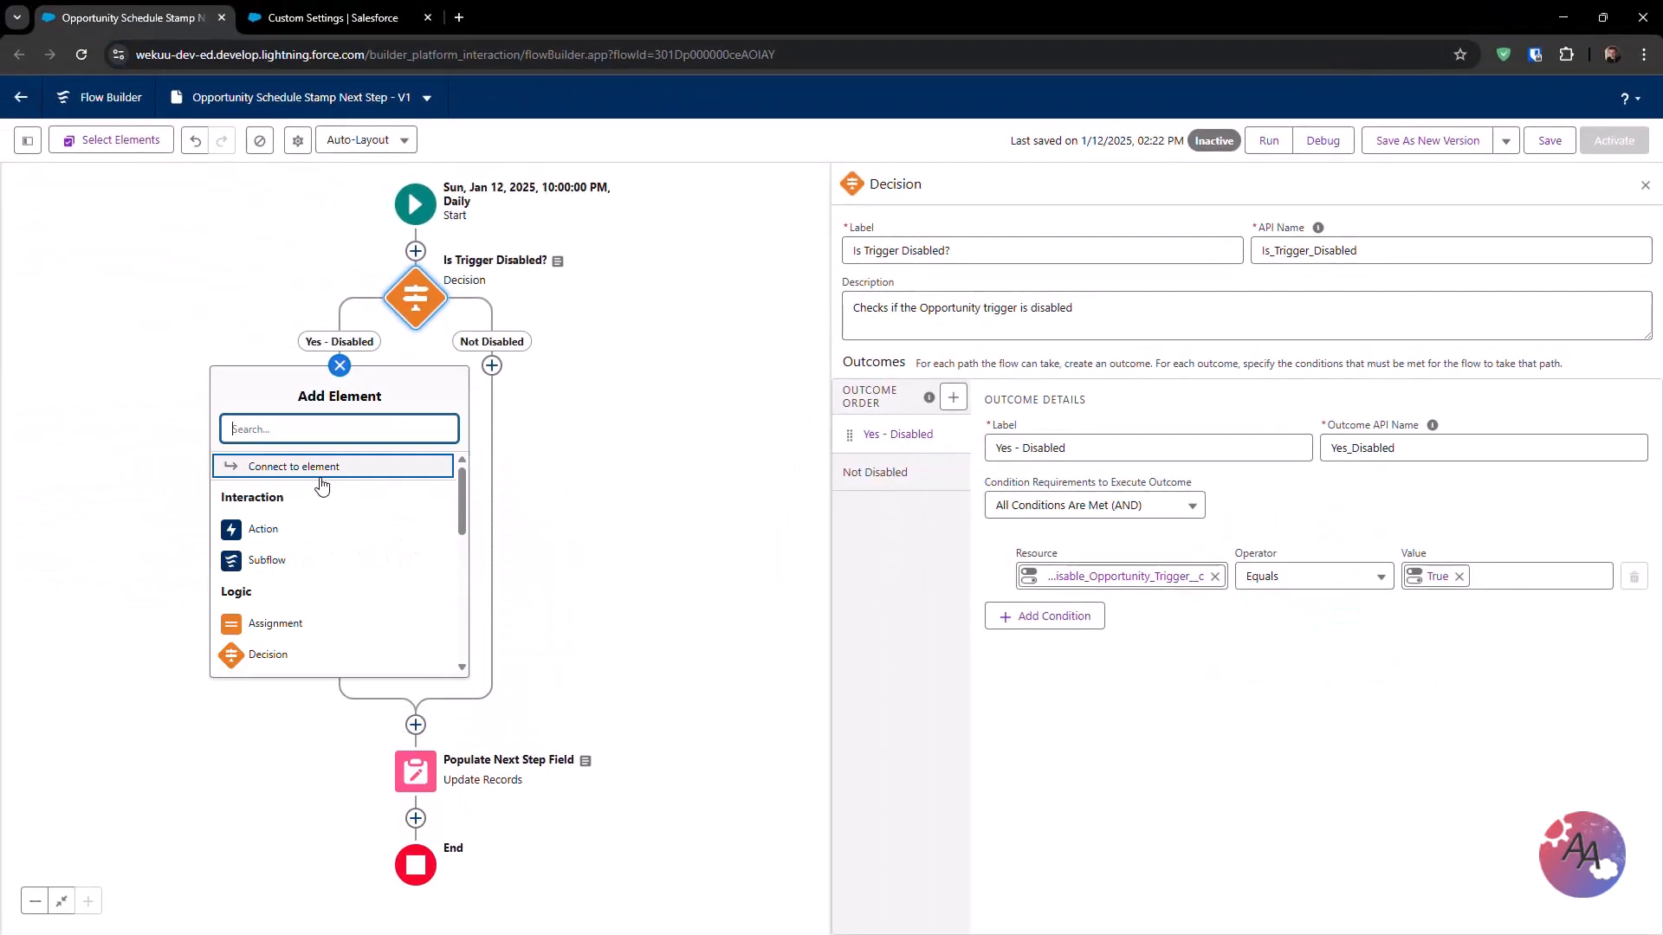
scroll(325, 532, down, 5)
scroll(326, 532, down, 3)
click(303, 514)
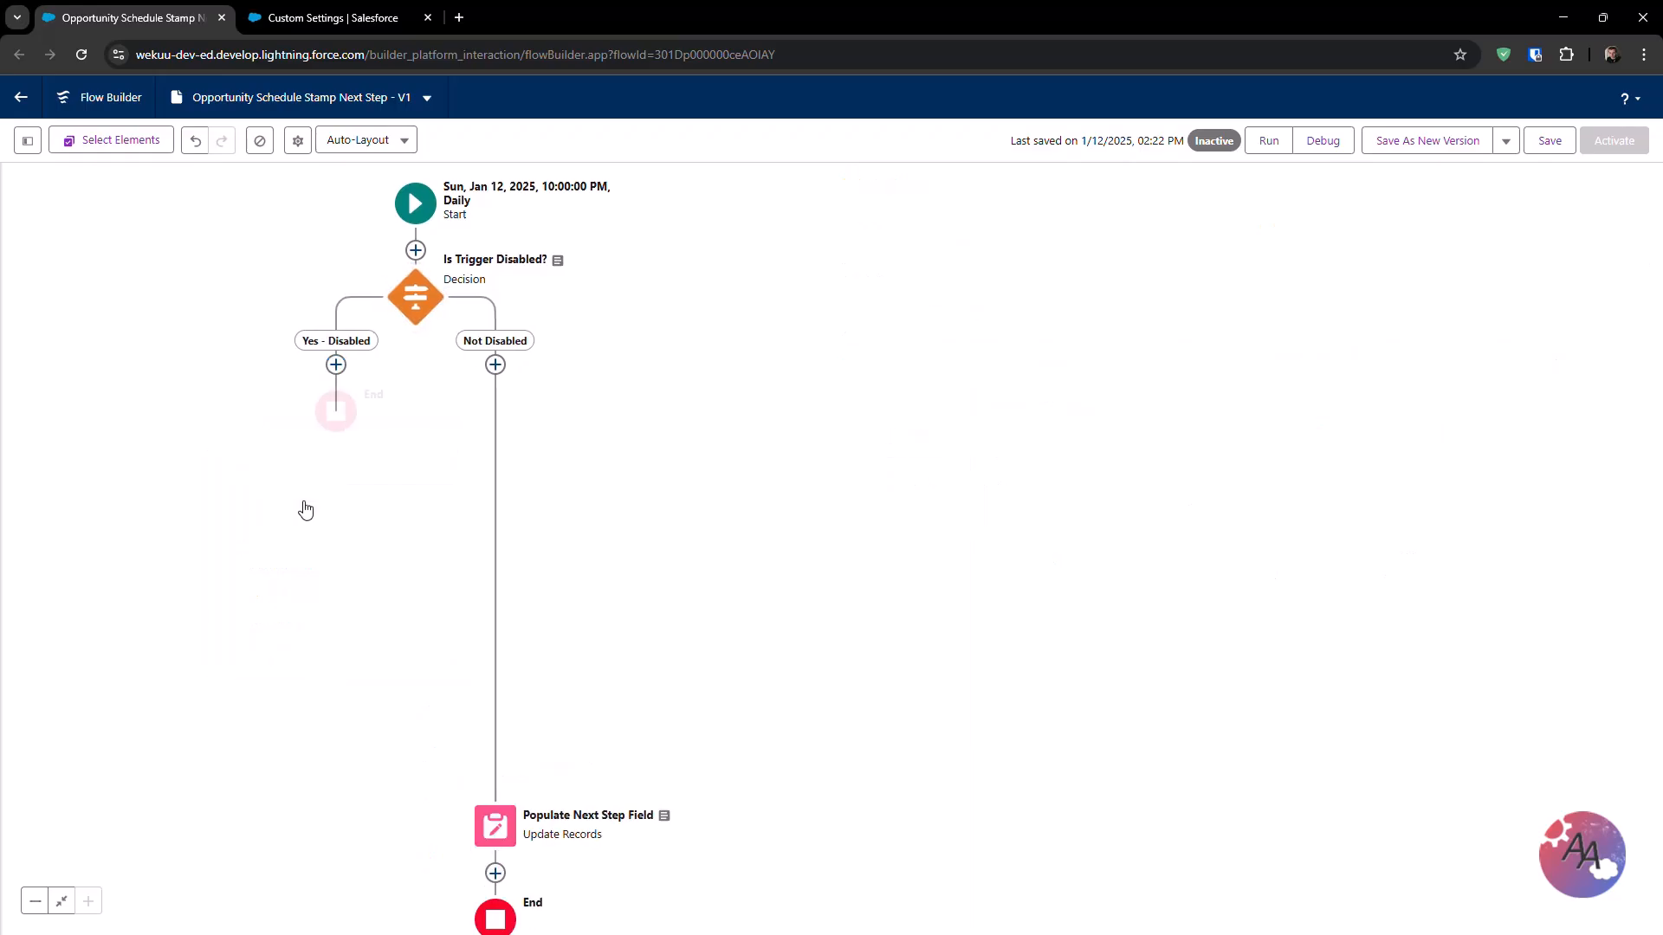
drag(304, 501, 679, 516)
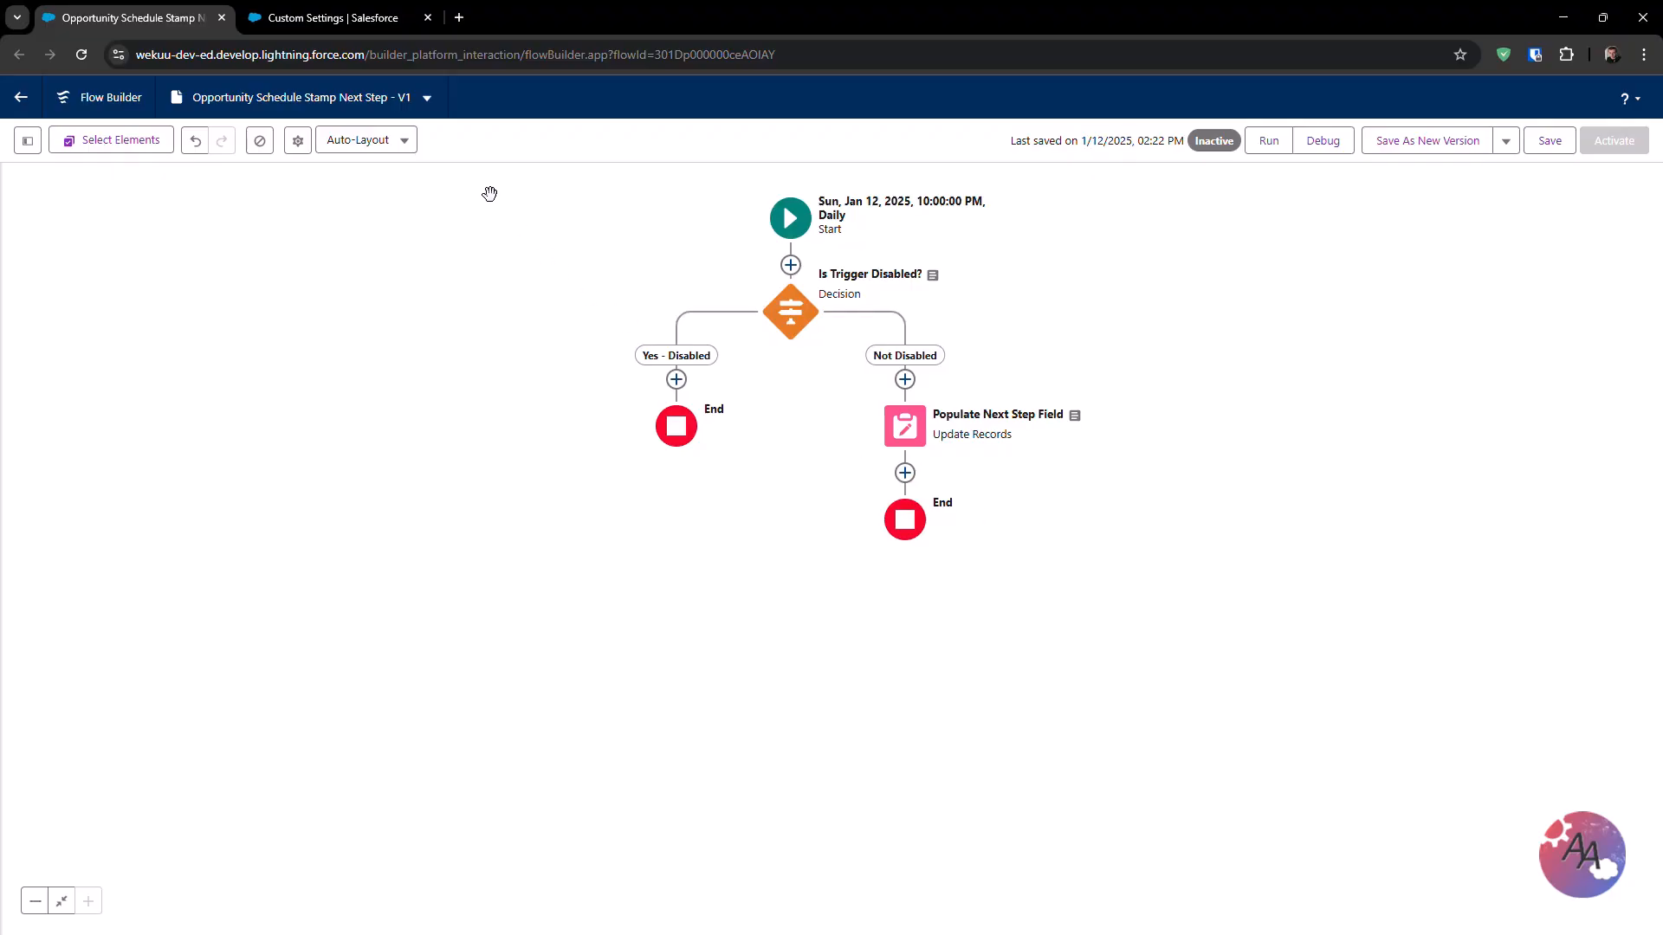
Create the organization-level default record of the Disable Flow Triggers custom setting with Disable Opportunity Trigger enabled, and save it
click(330, 21)
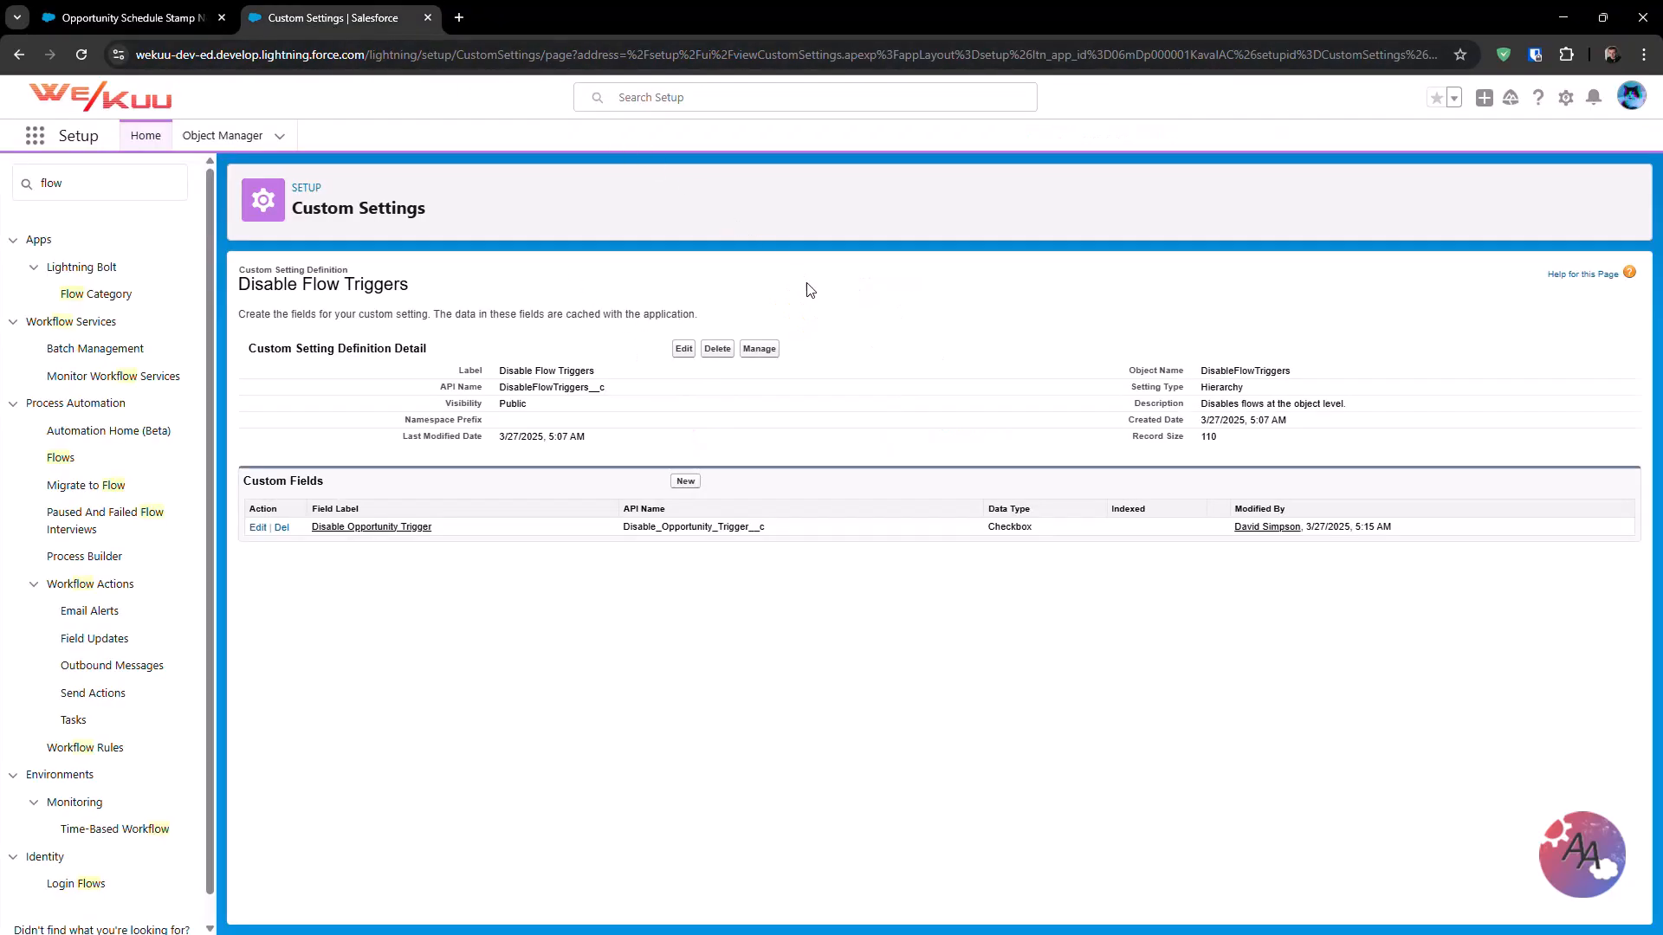
click(772, 355)
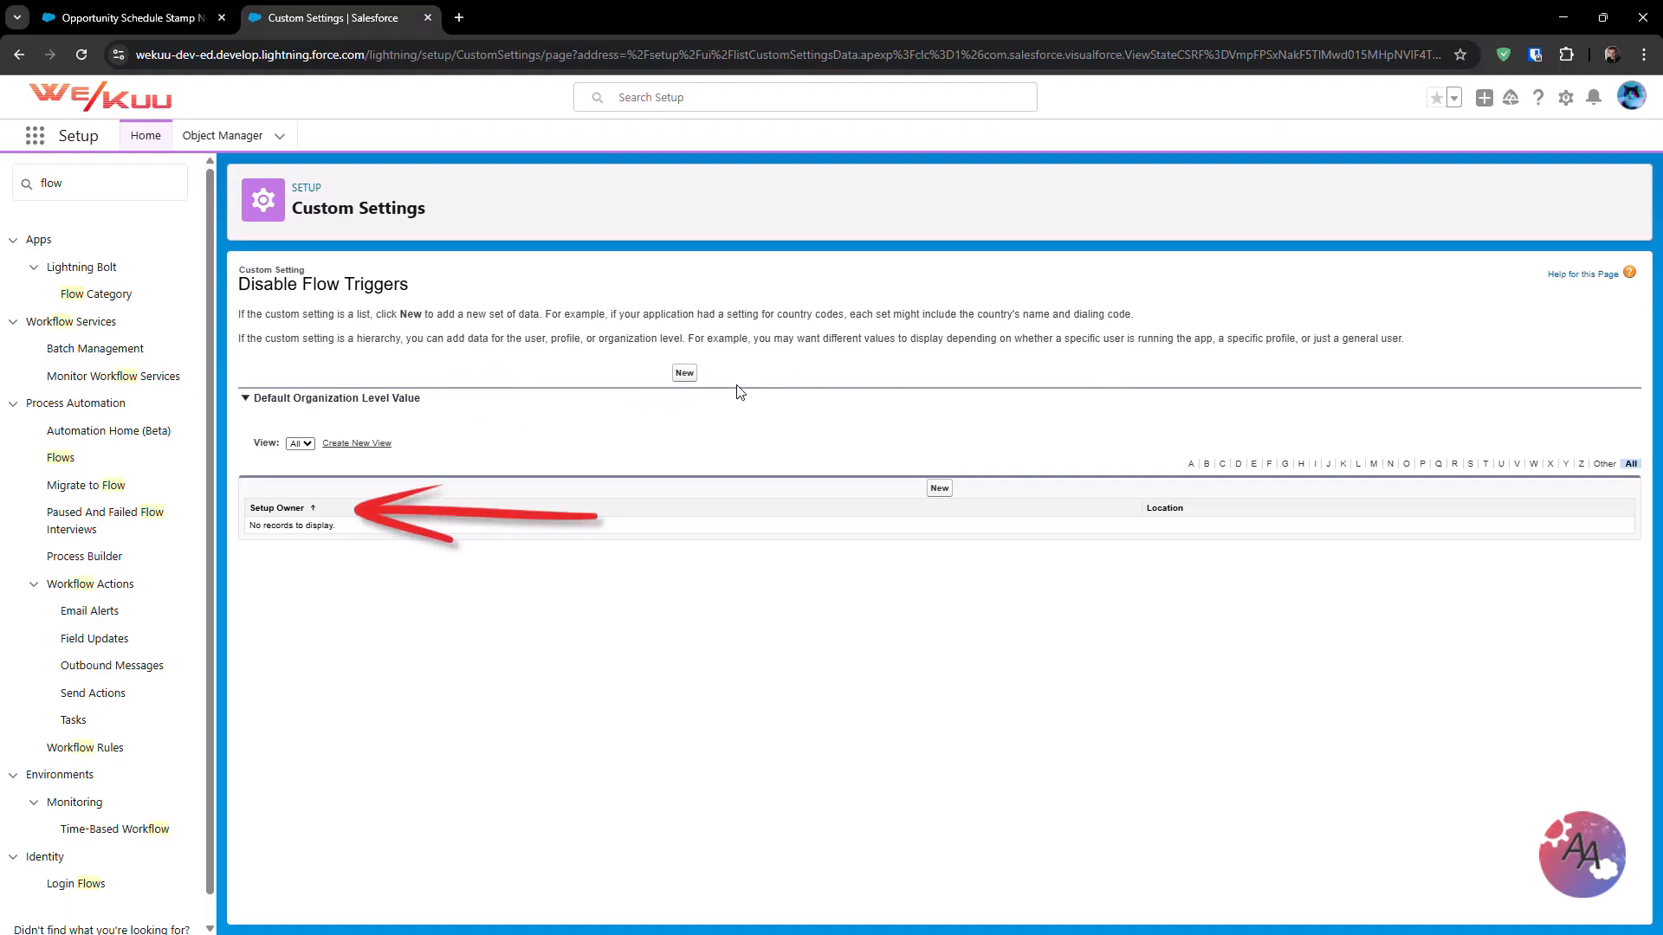
click(691, 375)
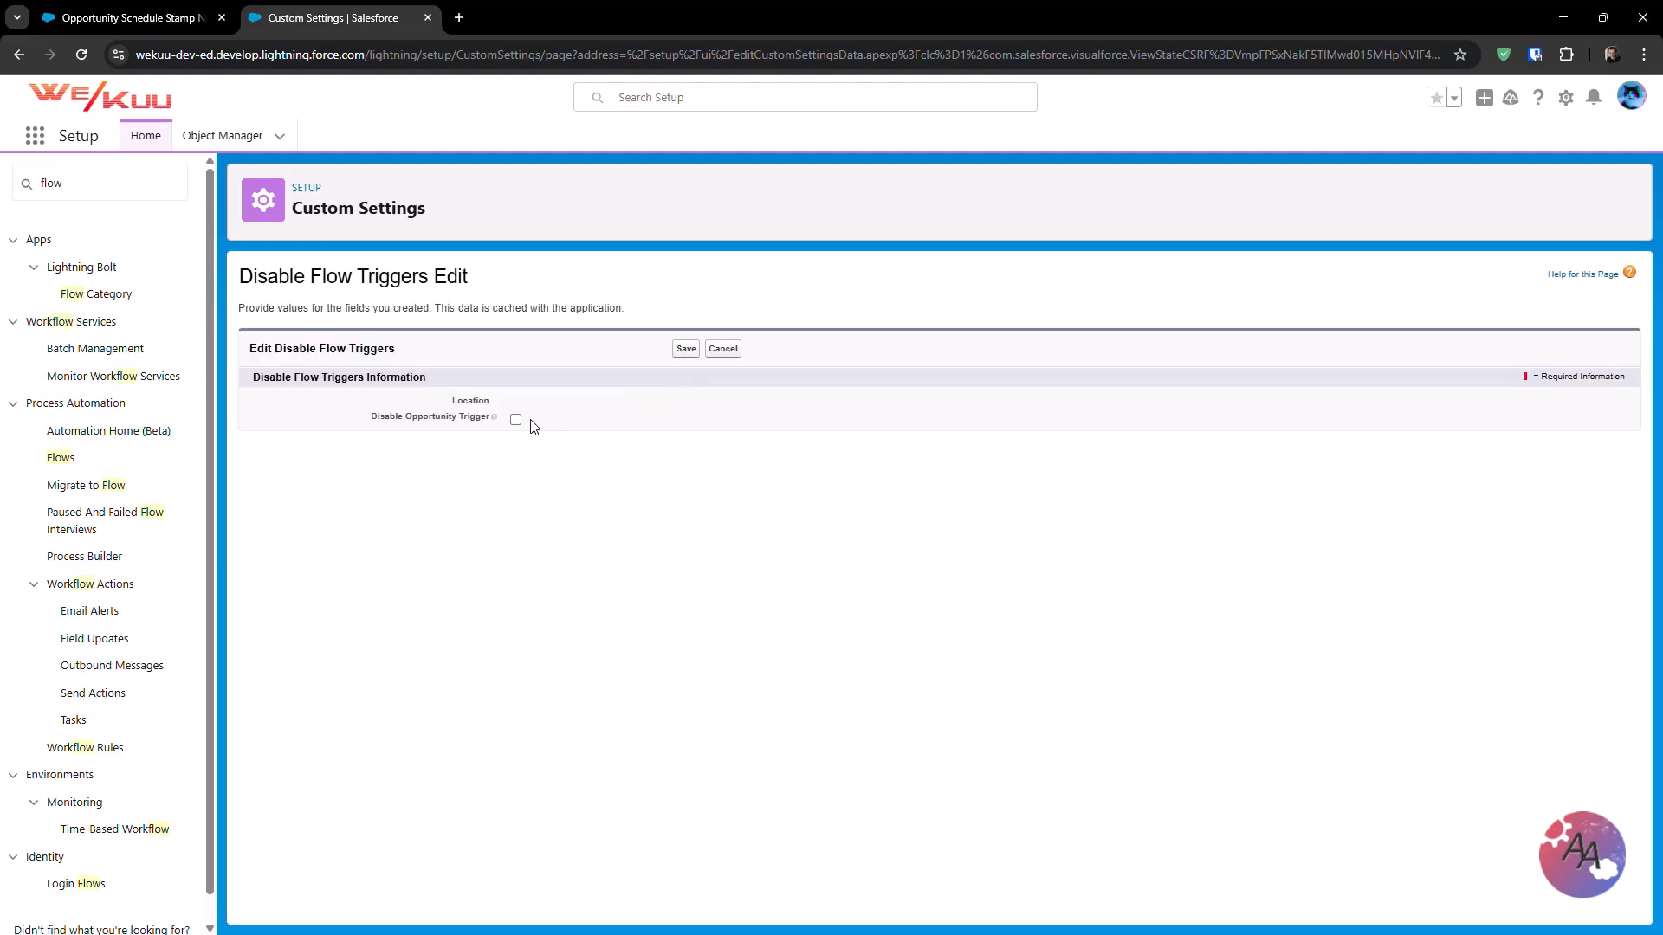
click(516, 420)
click(685, 350)
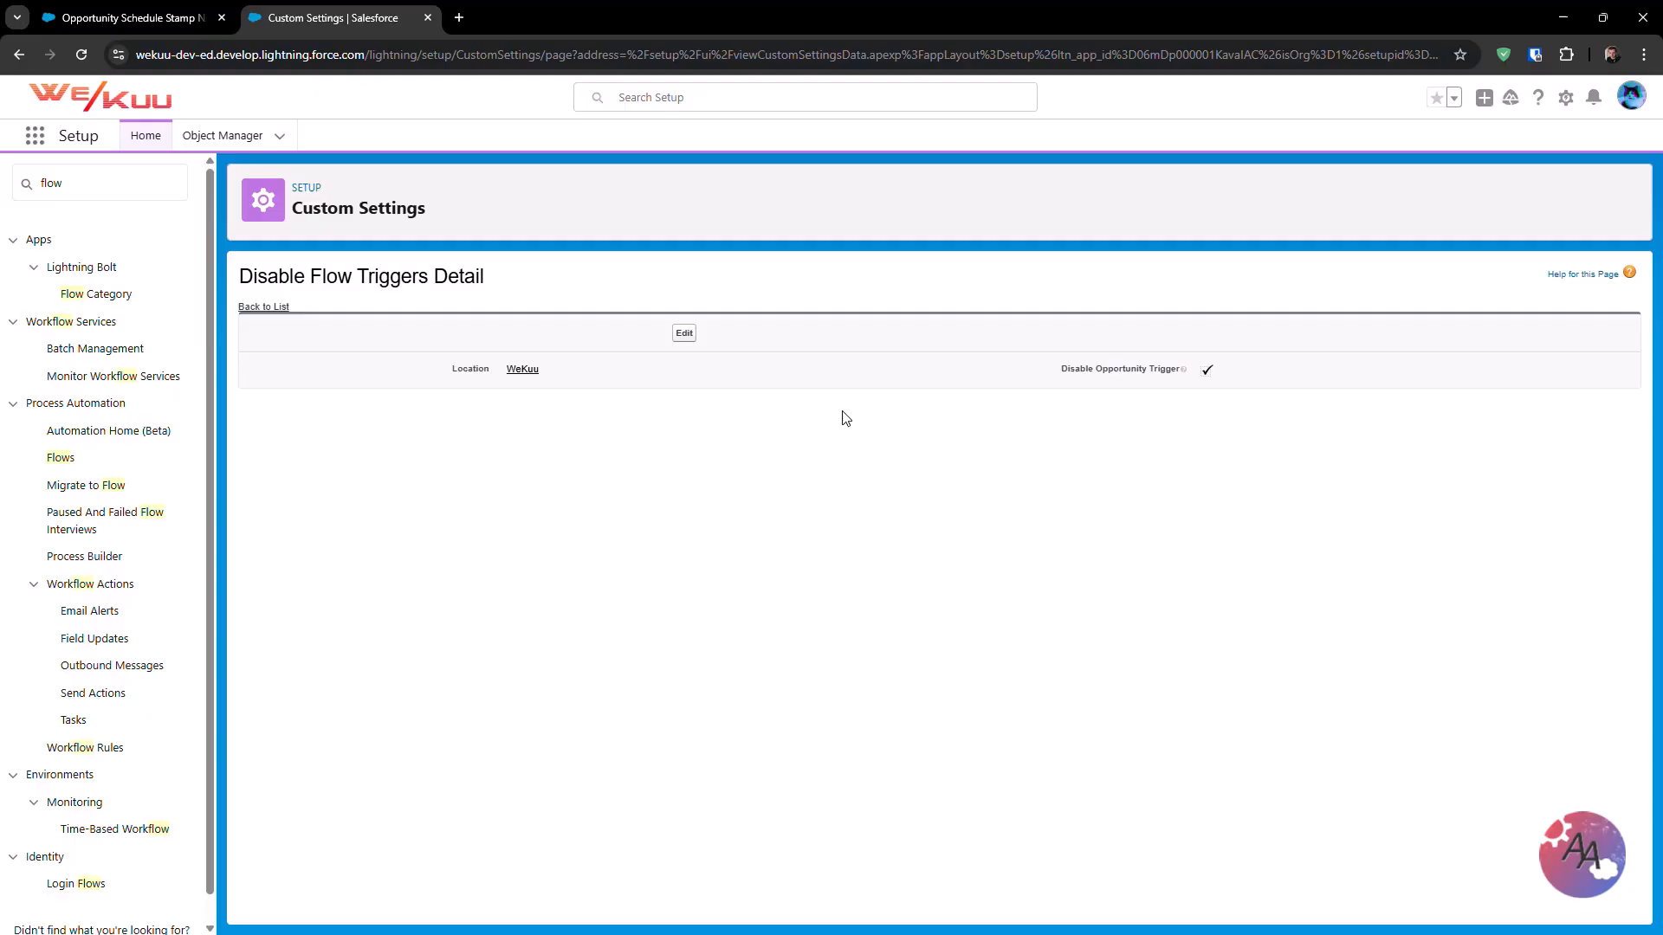
Turn off Disable Opportunity Trigger in the organization-level default value and save it
click(263, 307)
click(683, 372)
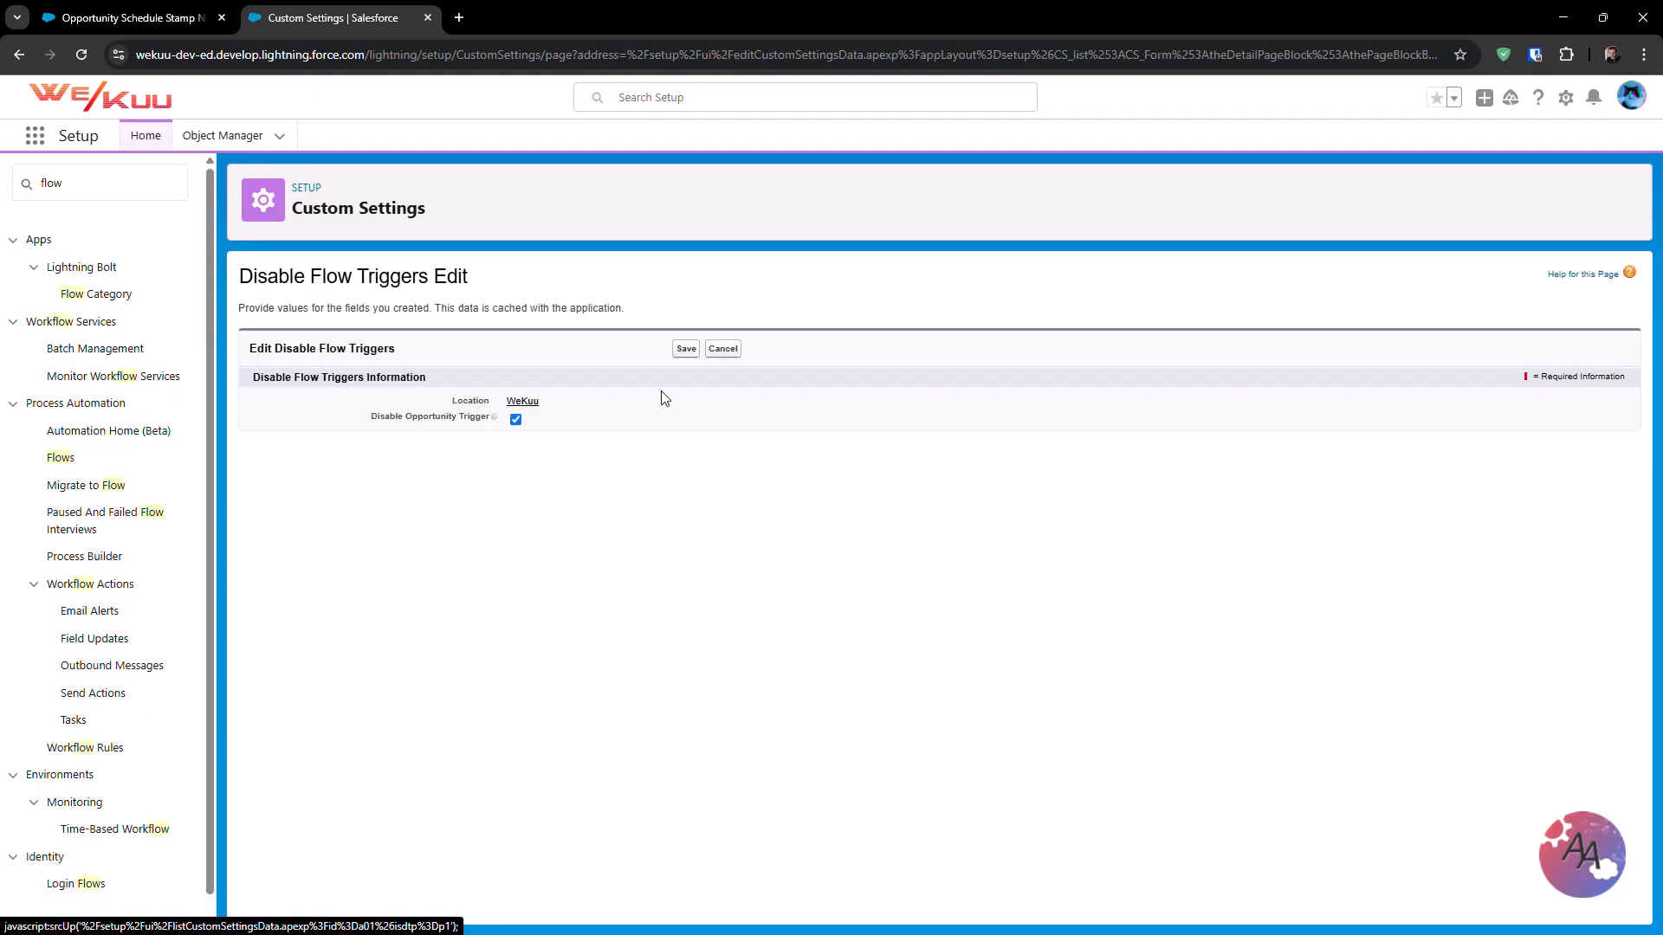
click(684, 350)
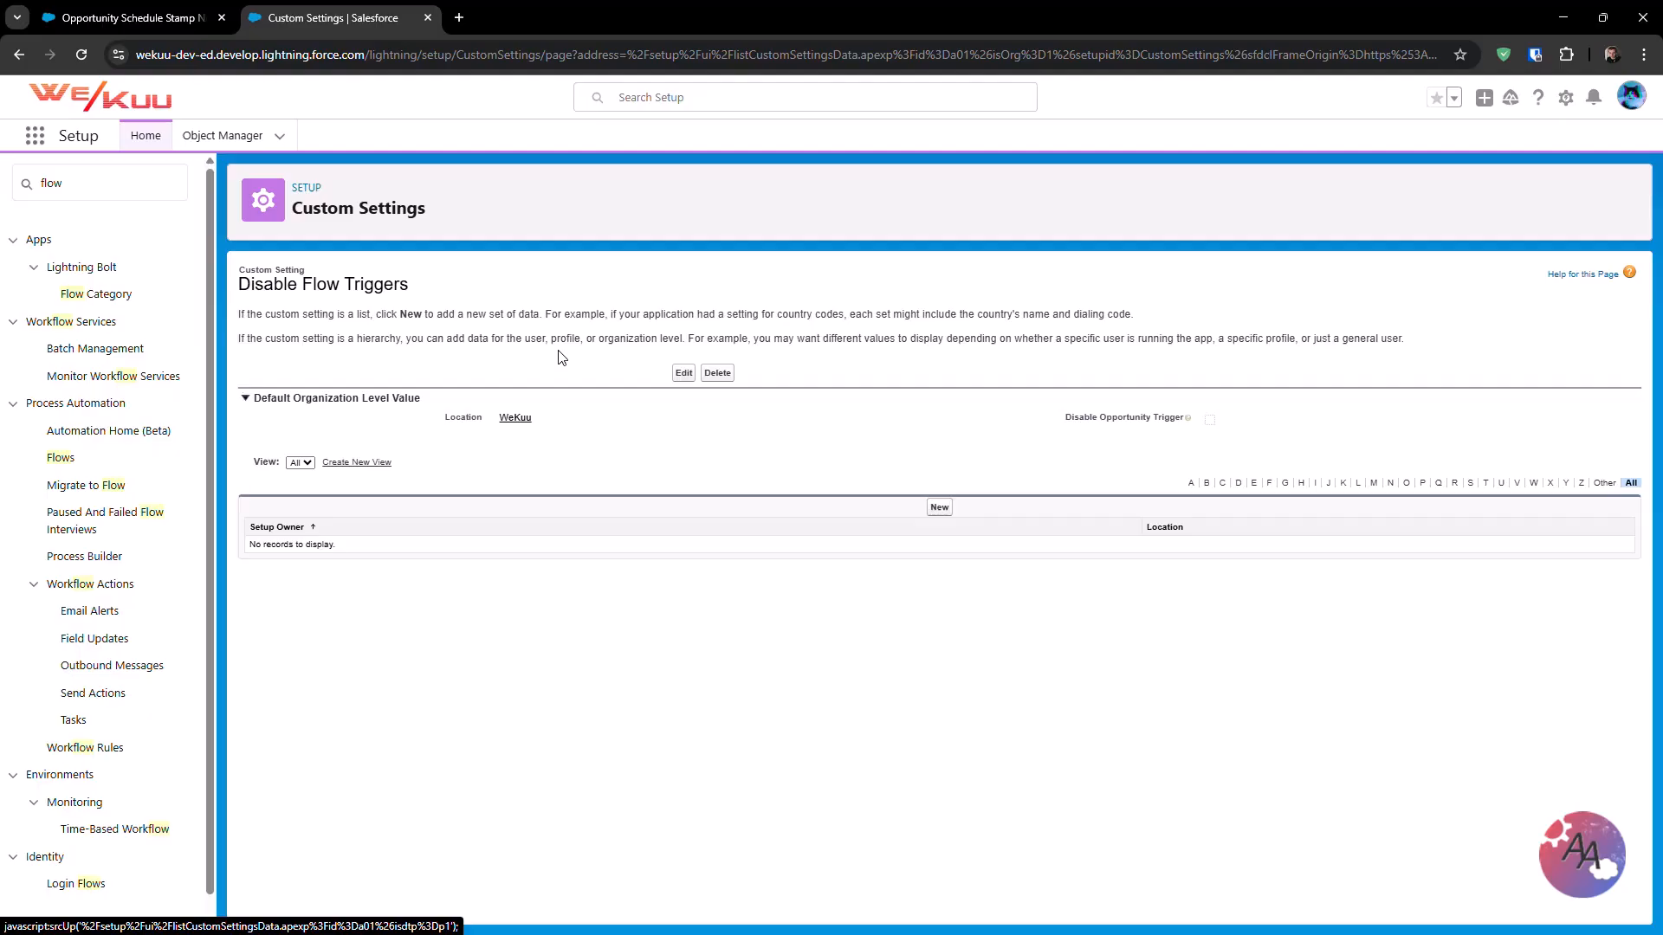
Create a User-level record for the listed user with Disable Opportunity Trigger enabled, save it and return to the custom setting's list
click(944, 509)
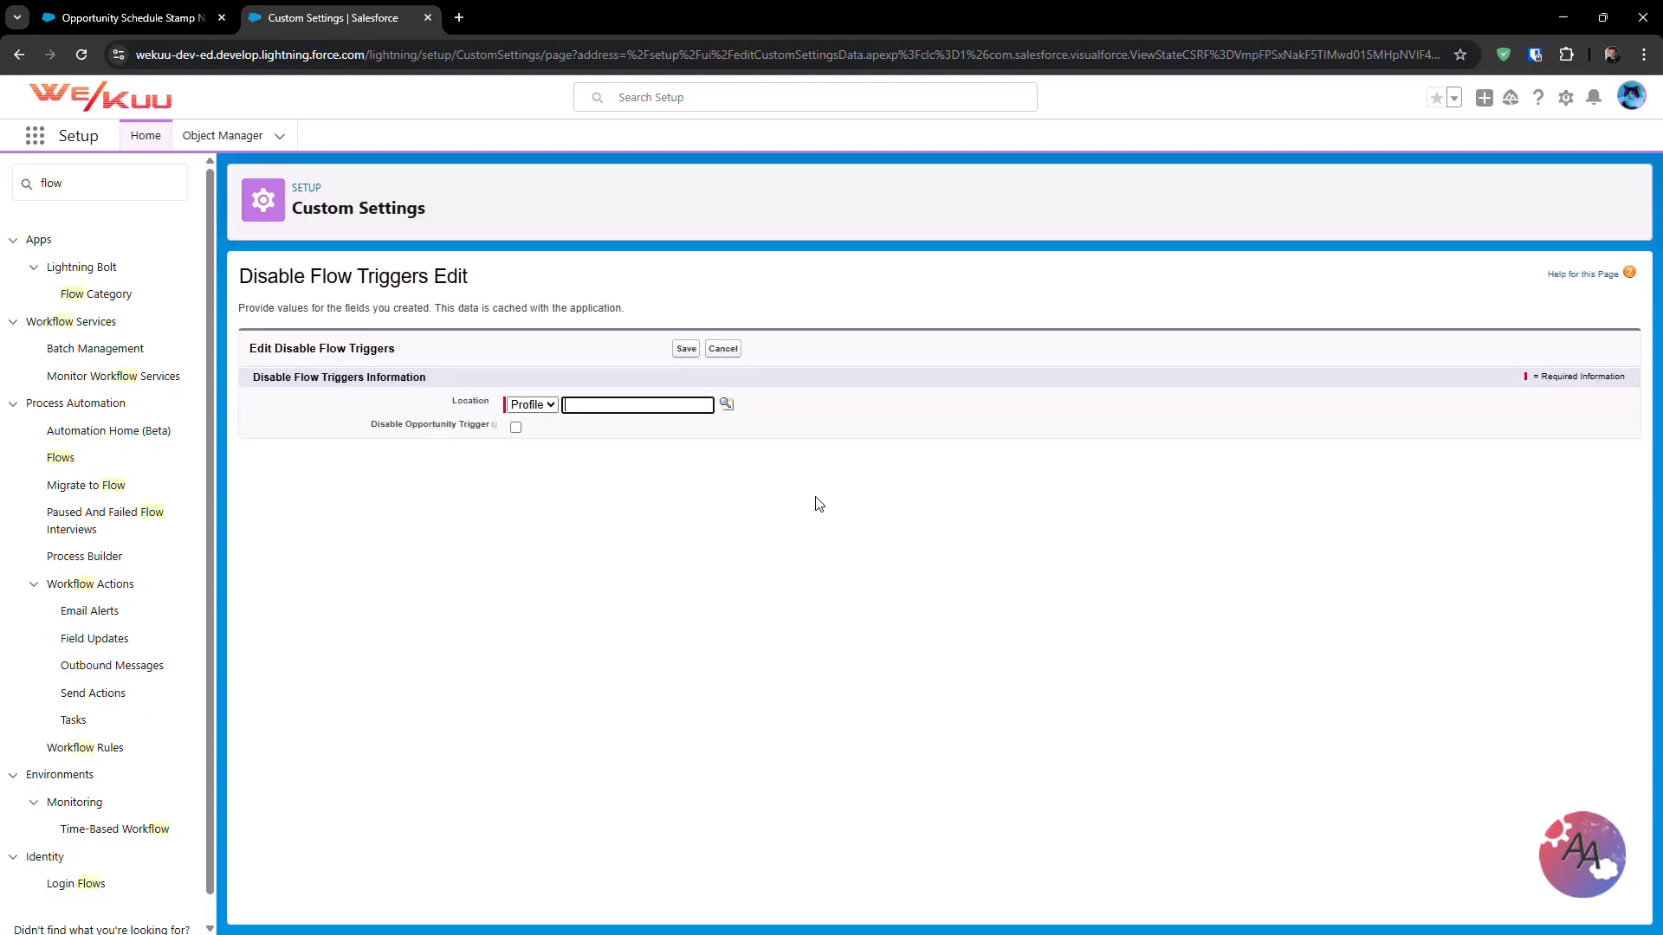
click(546, 407)
click(537, 446)
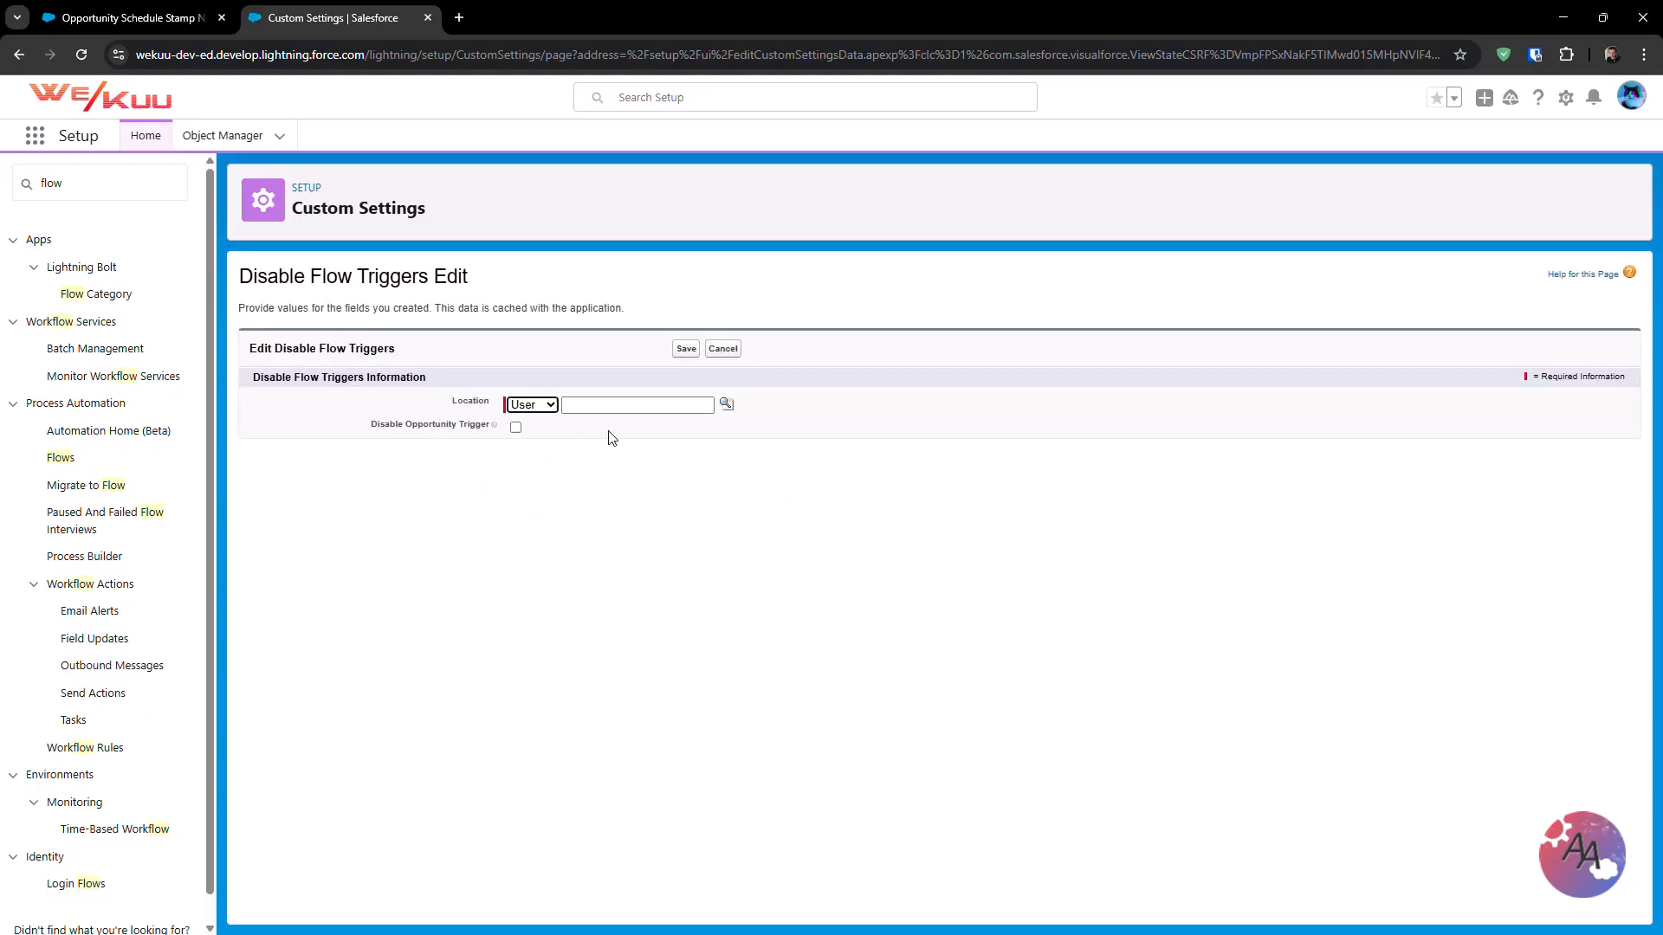
click(726, 404)
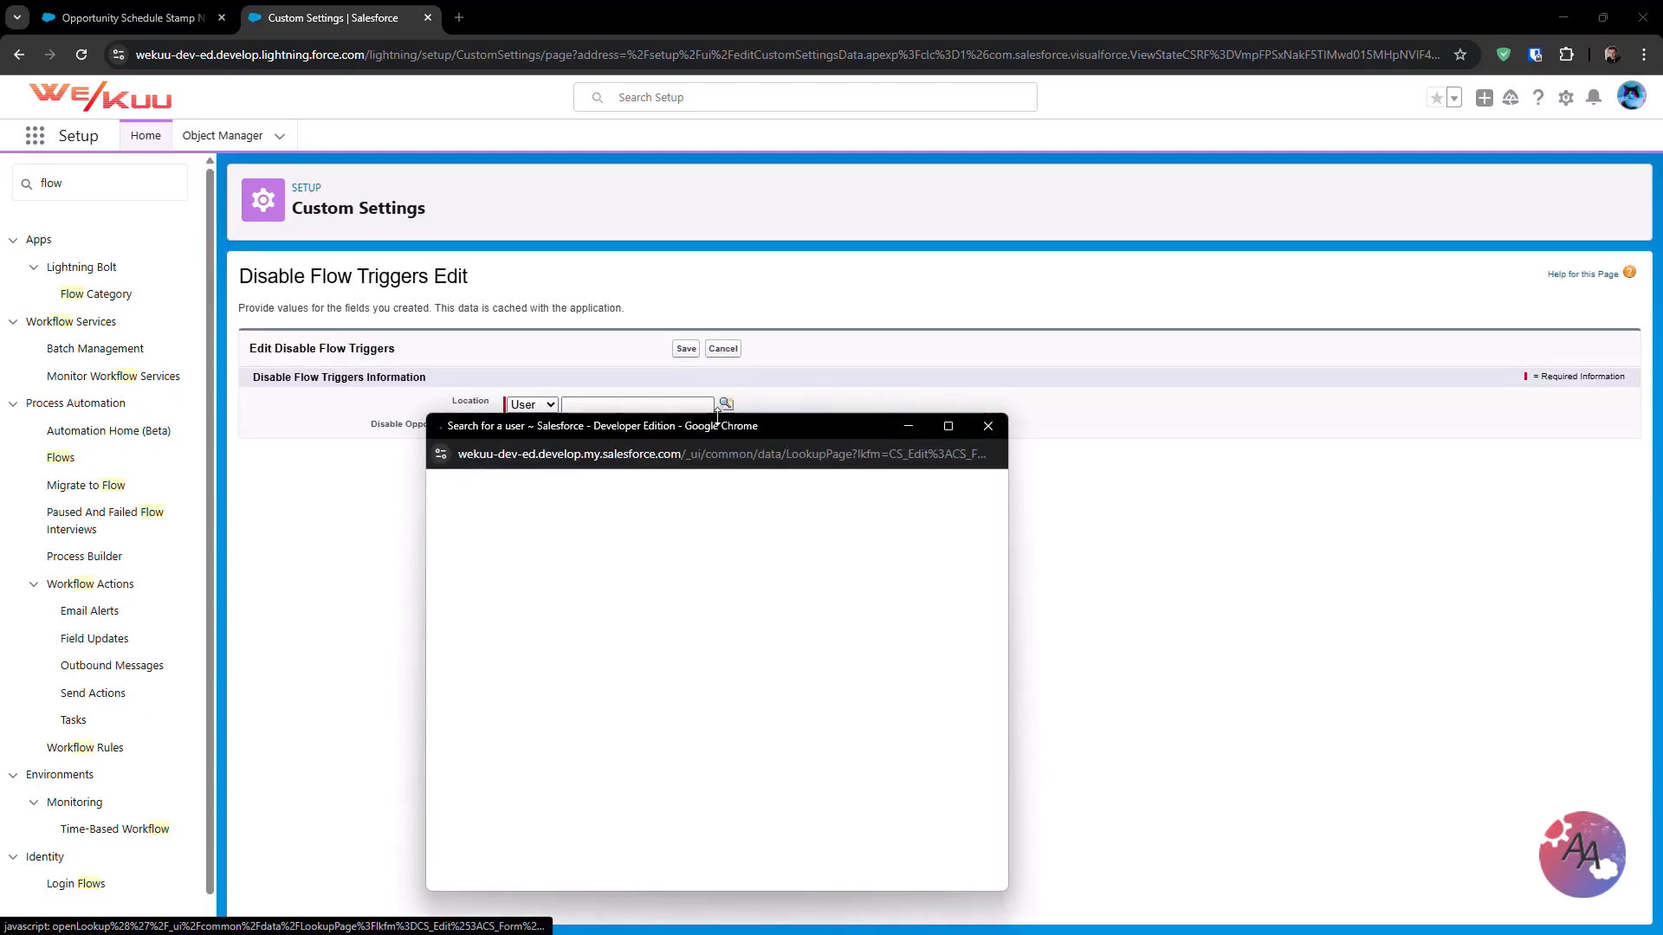
click(475, 639)
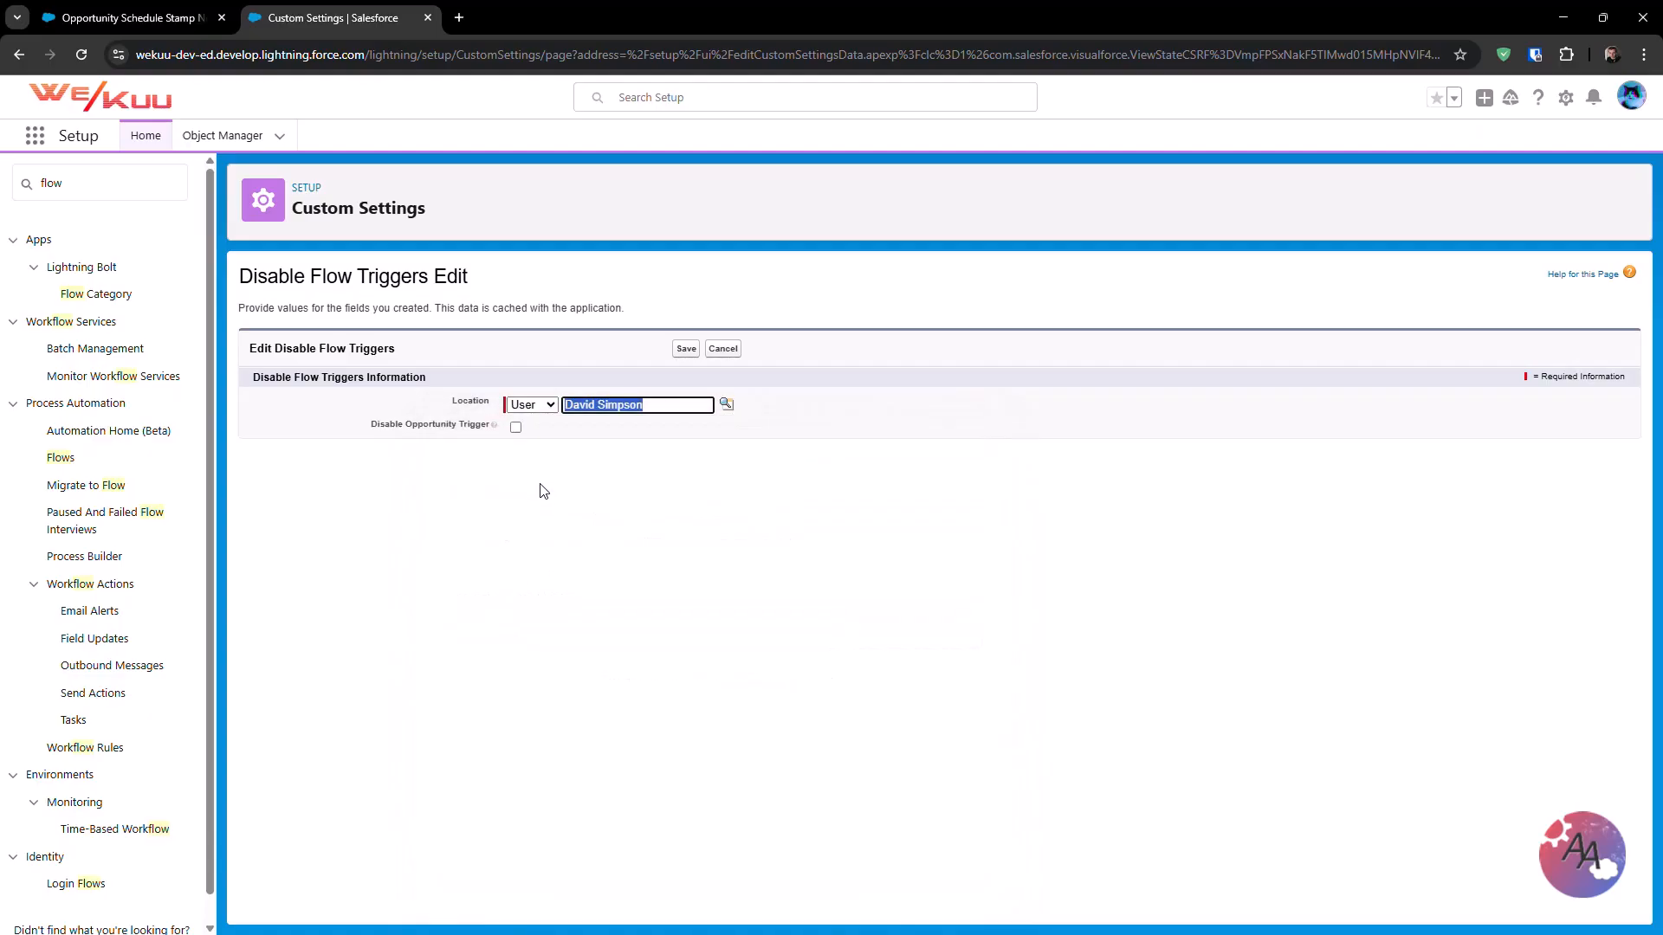
click(516, 430)
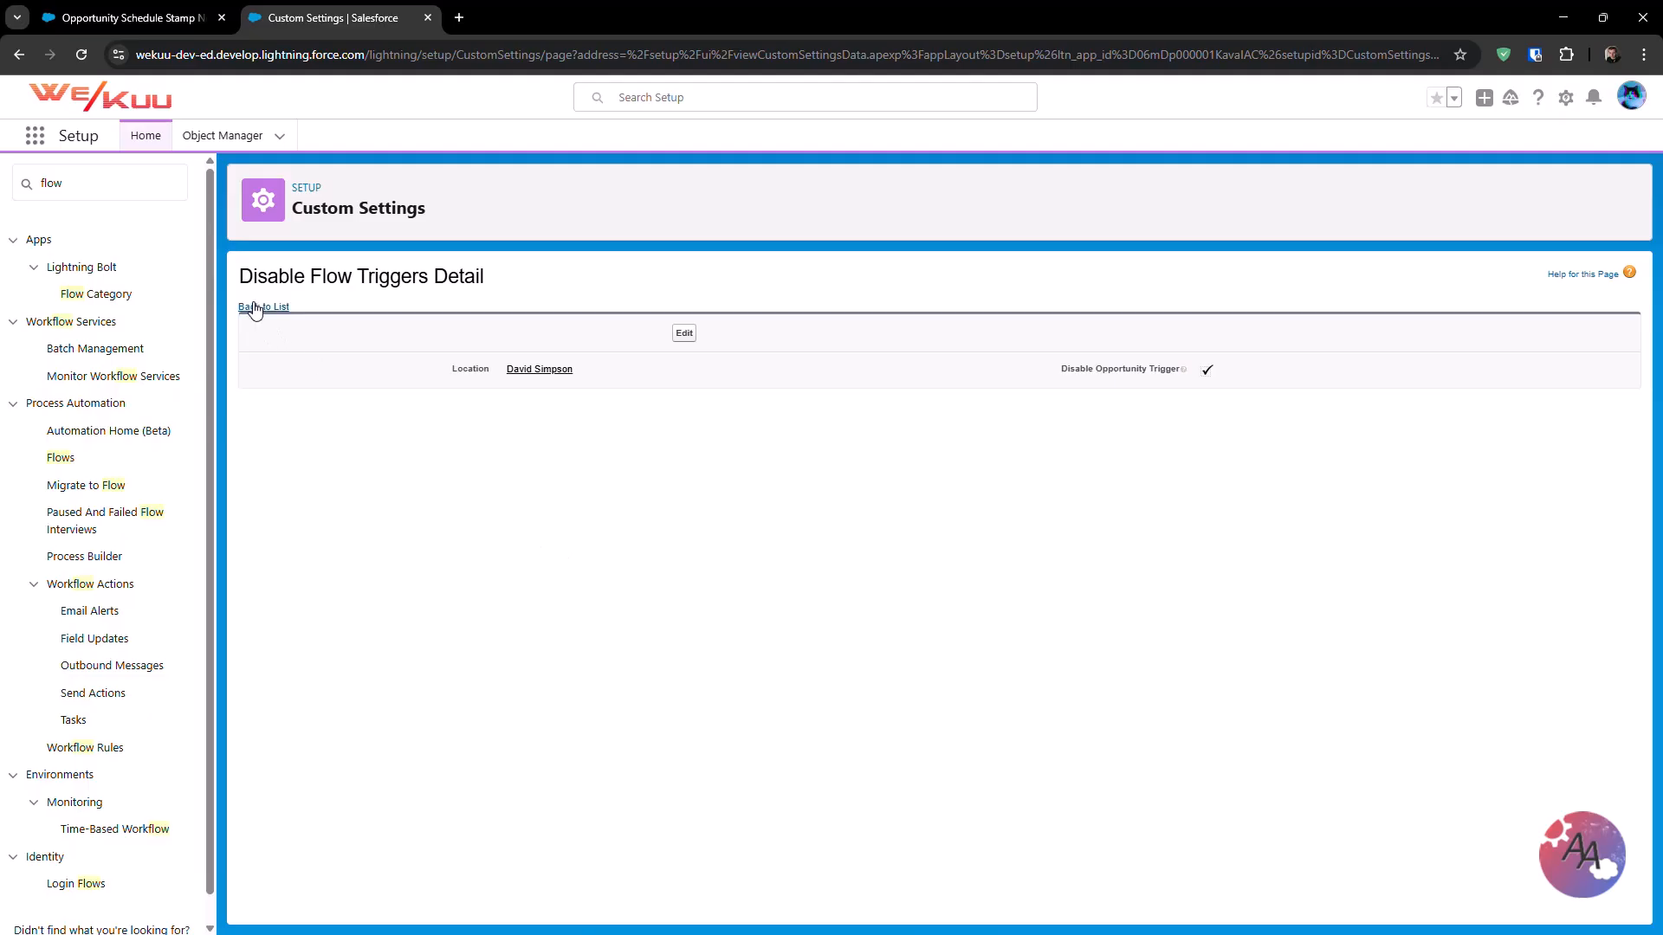
click(254, 308)
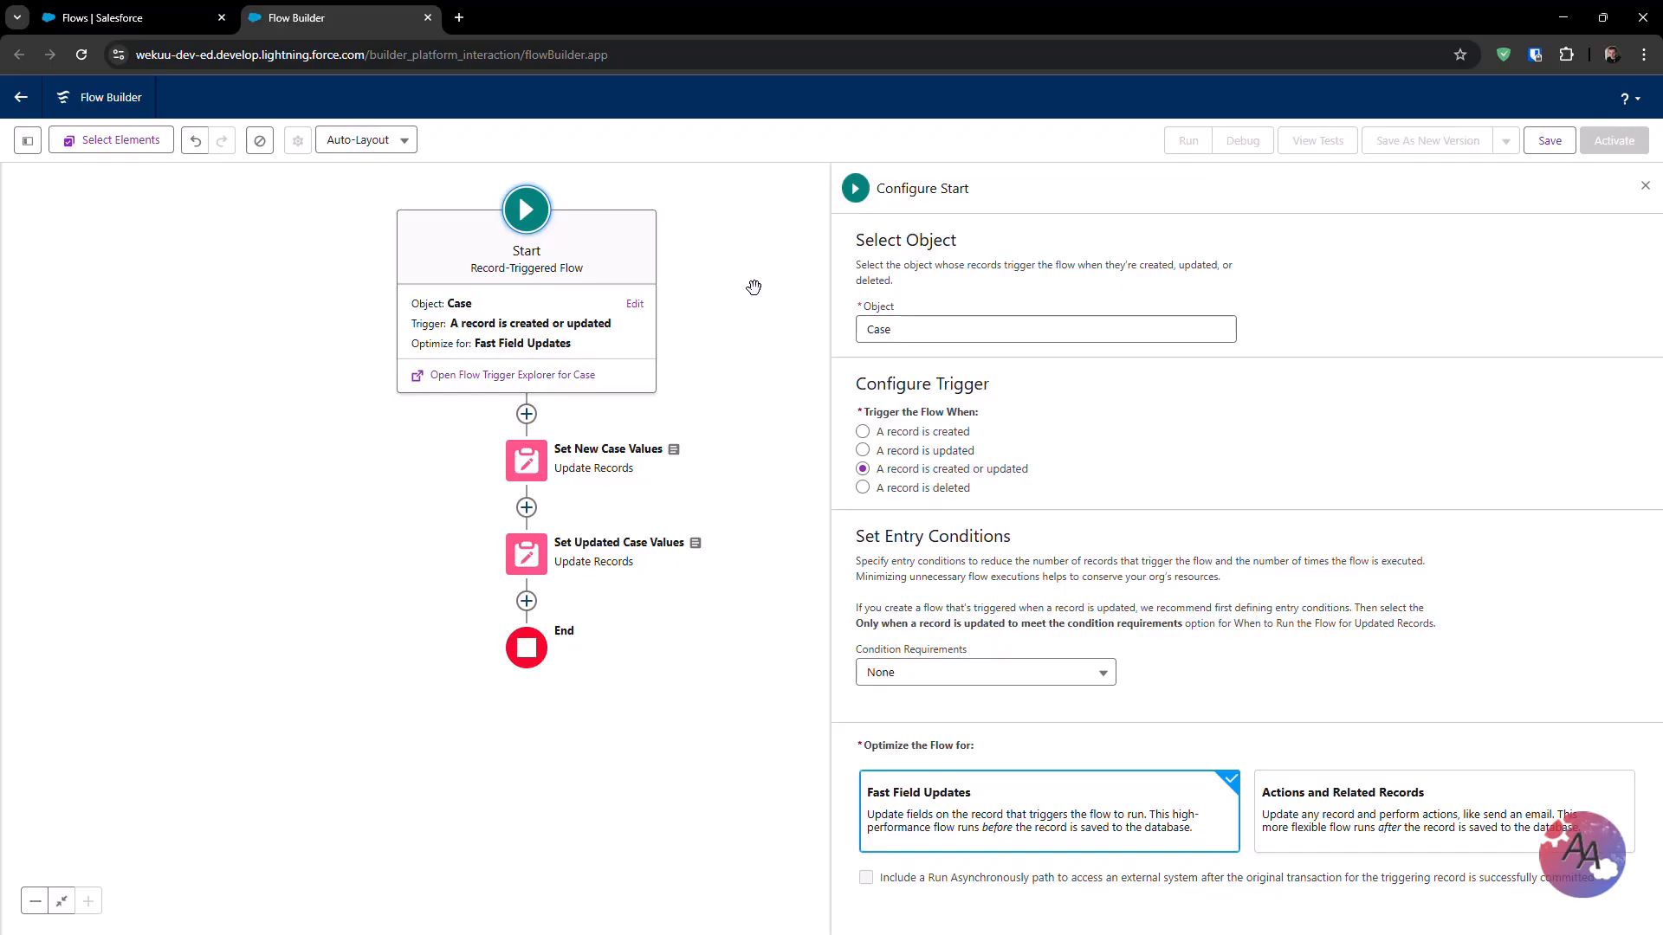
Start a new Formula resource in the Case flow named IsNew, described as "Checks if the record is new"
click(28, 142)
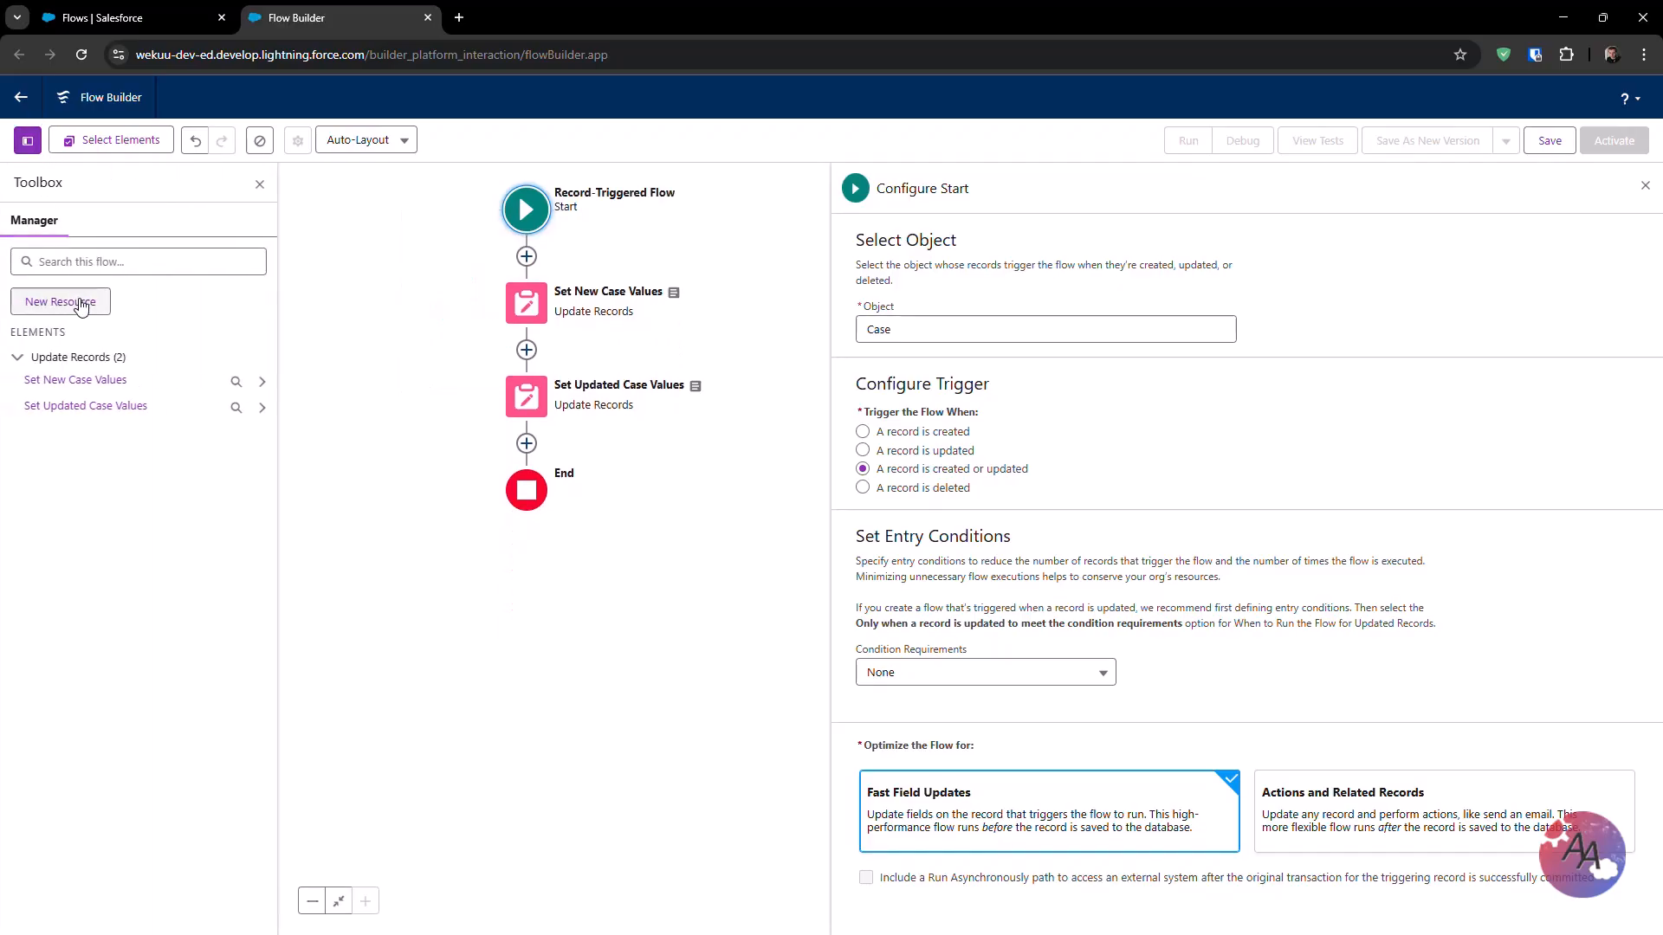
click(84, 303)
click(546, 434)
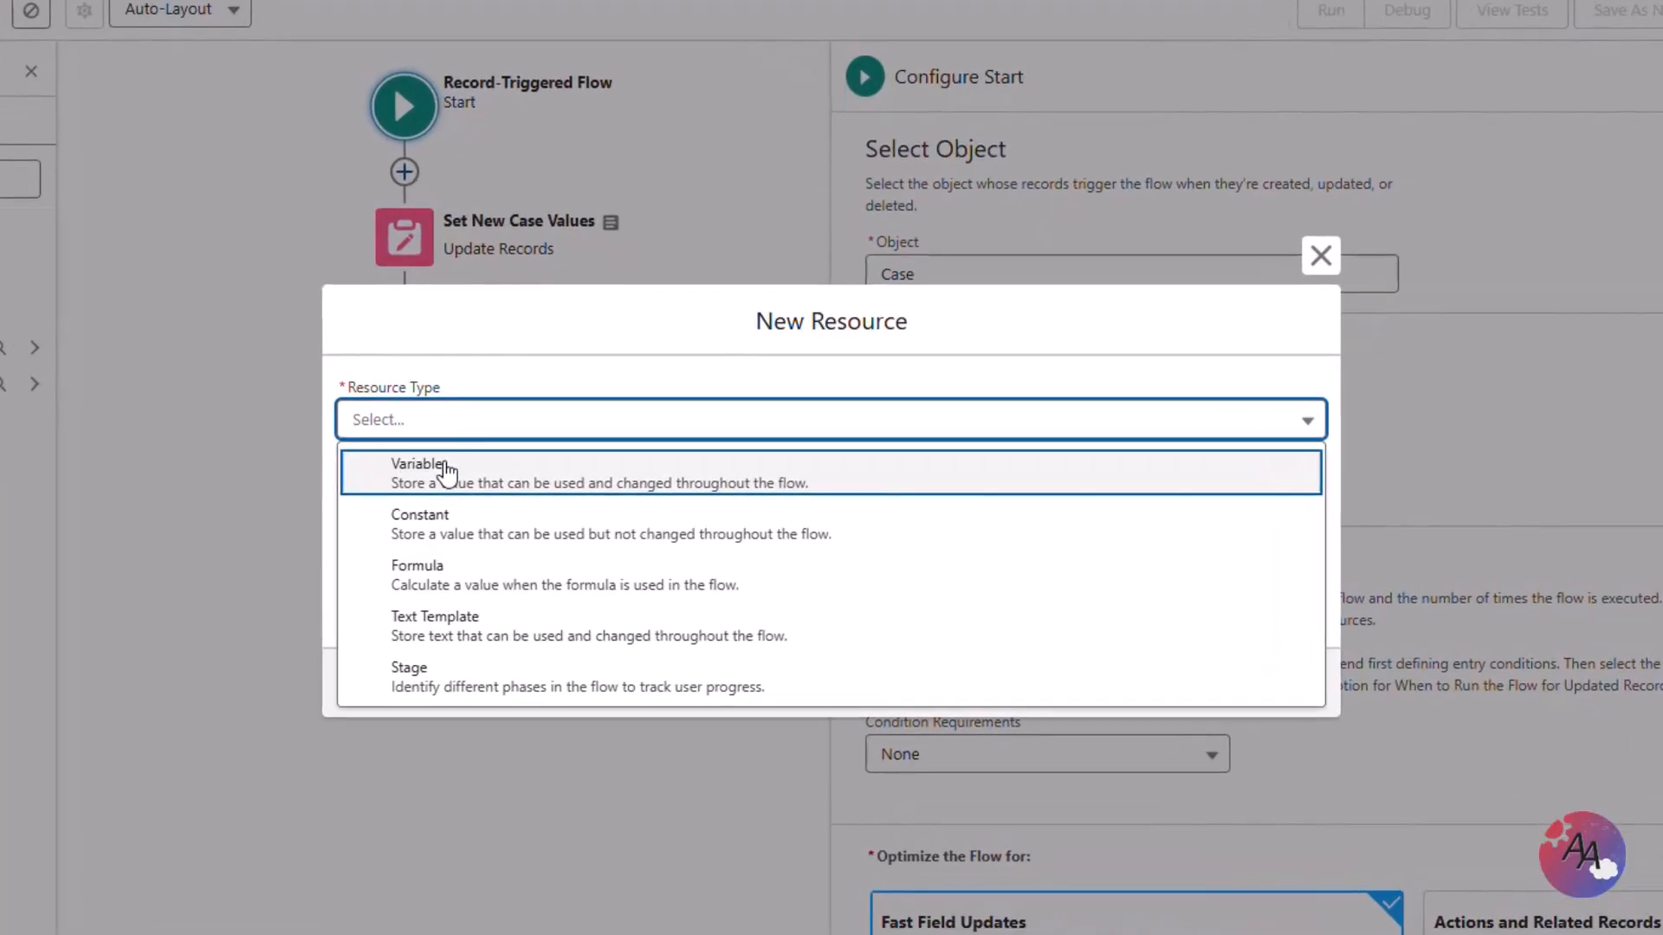
click(451, 575)
click(408, 345)
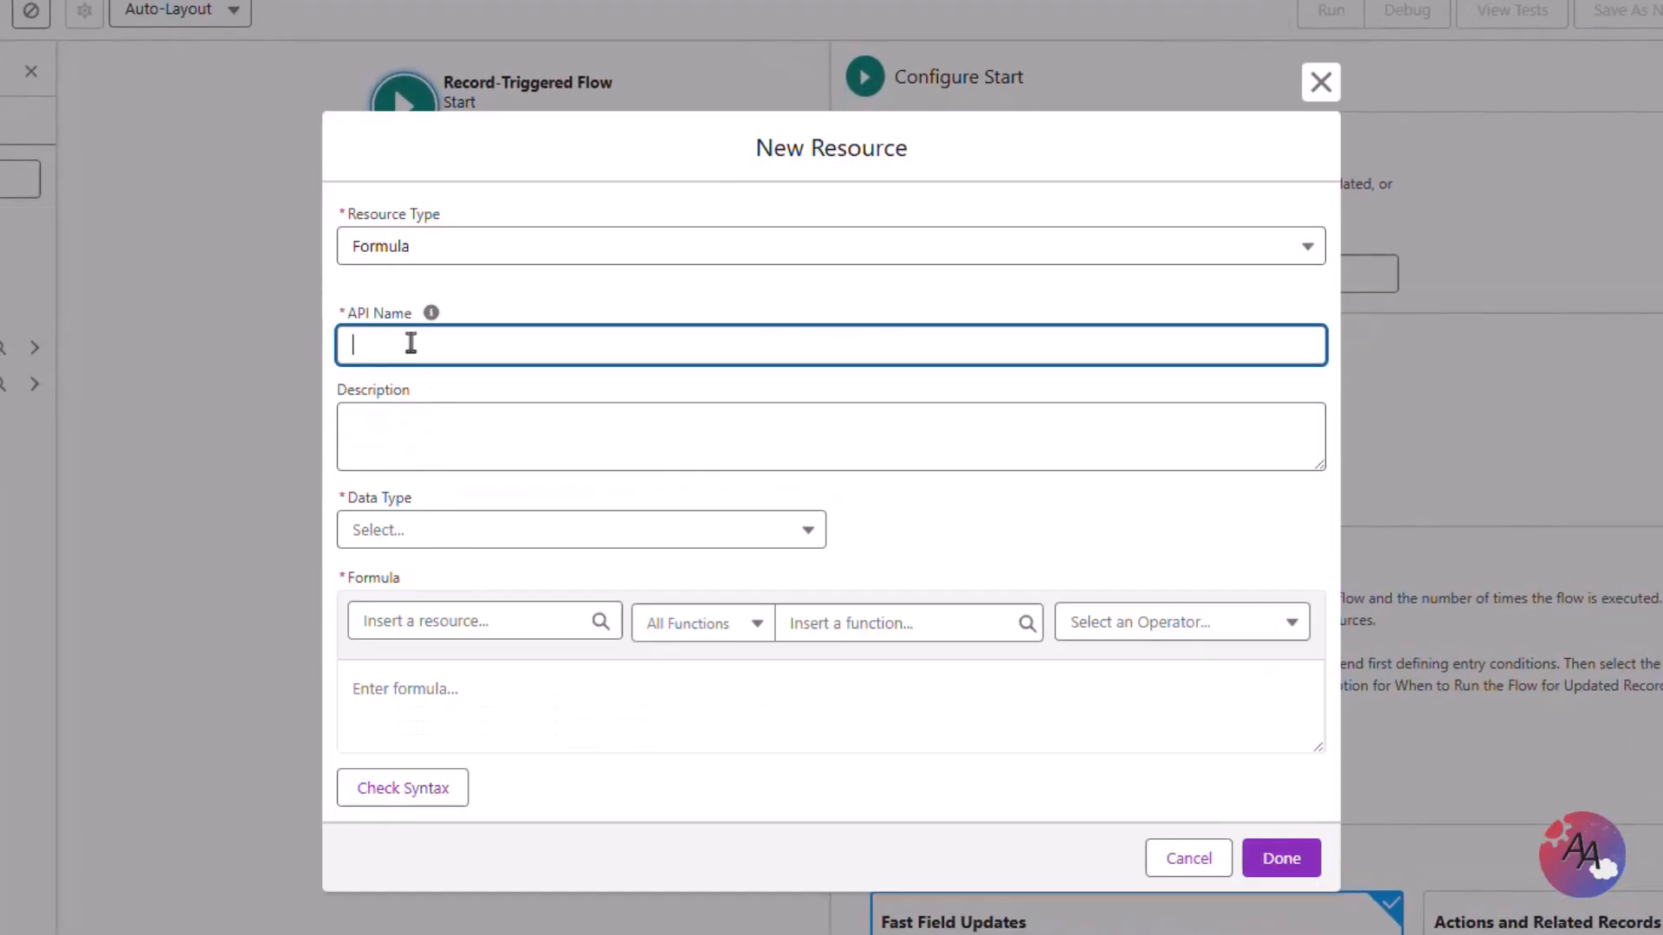
text(Is New)
click(420, 419)
text(Checks if the record is new)
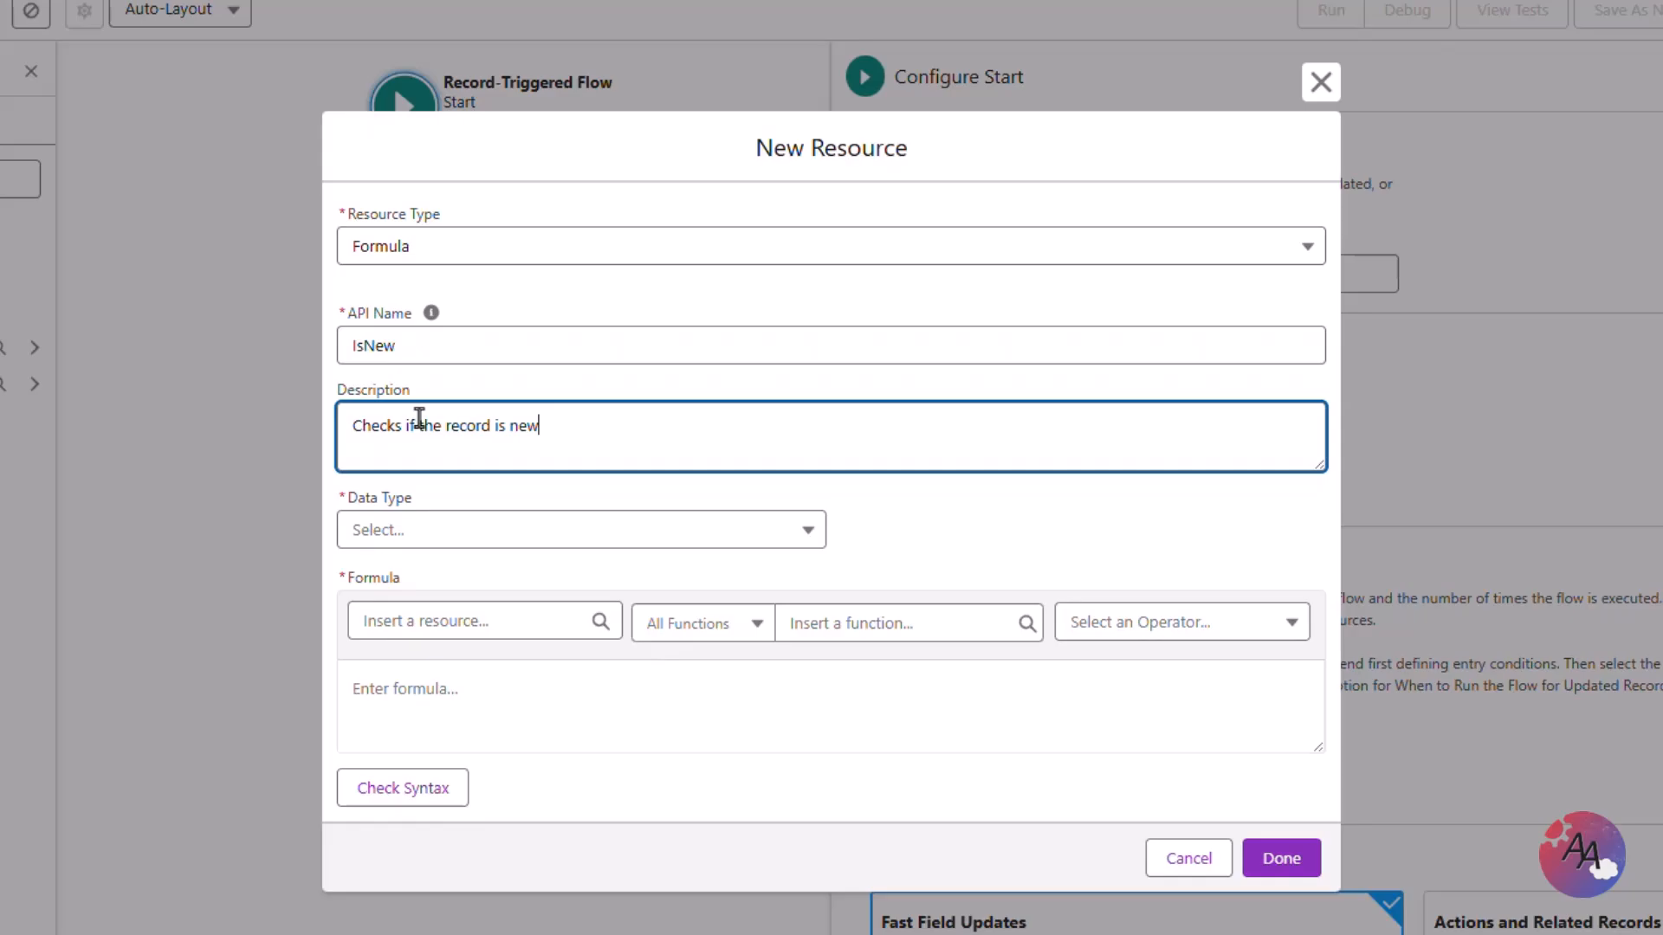
Make the formula's data type Boolean, enter ISNEW() as its expression, check the syntax and finish the resource
click(482, 549)
click(486, 705)
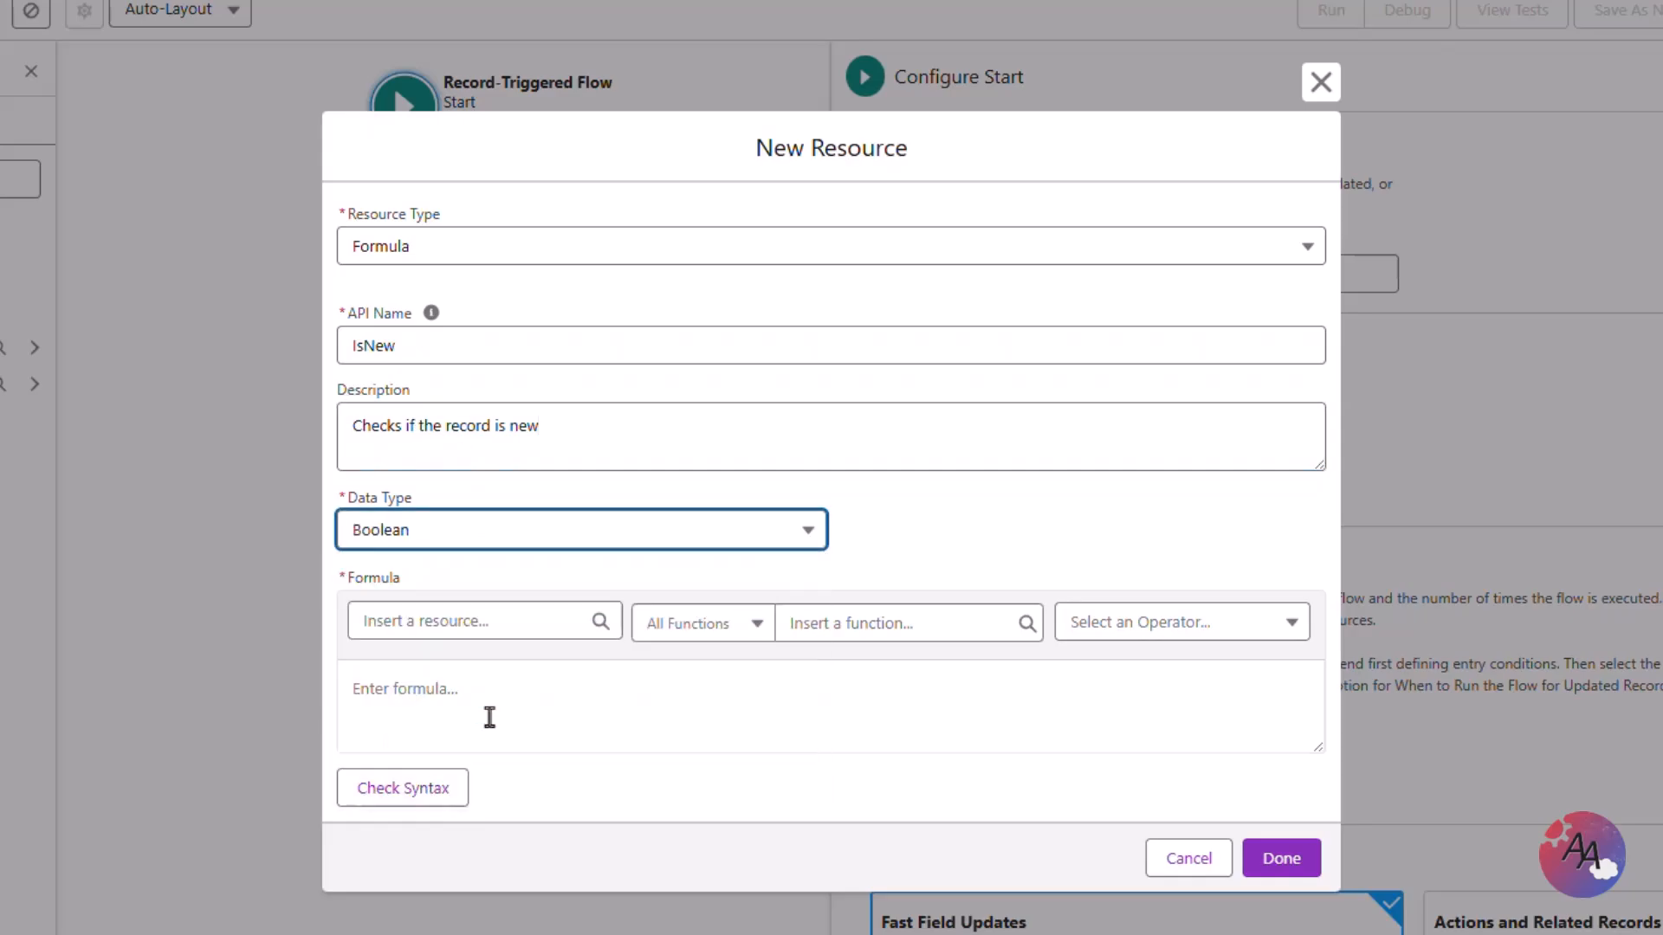
click(490, 715)
text(ISNEW()
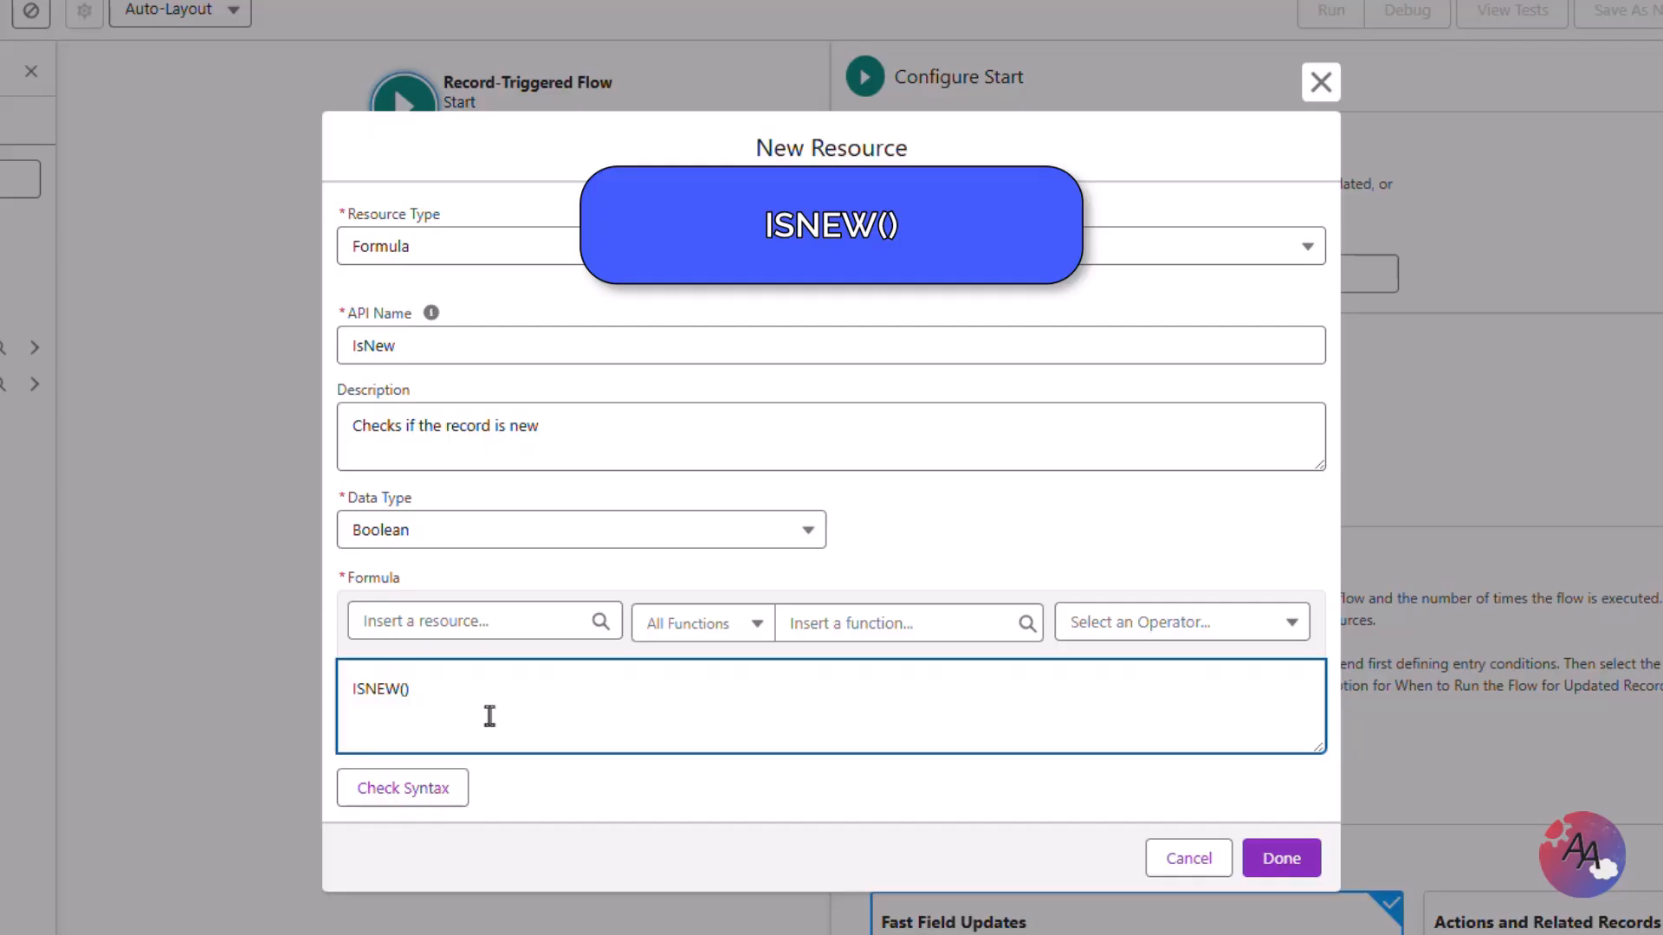
click(446, 788)
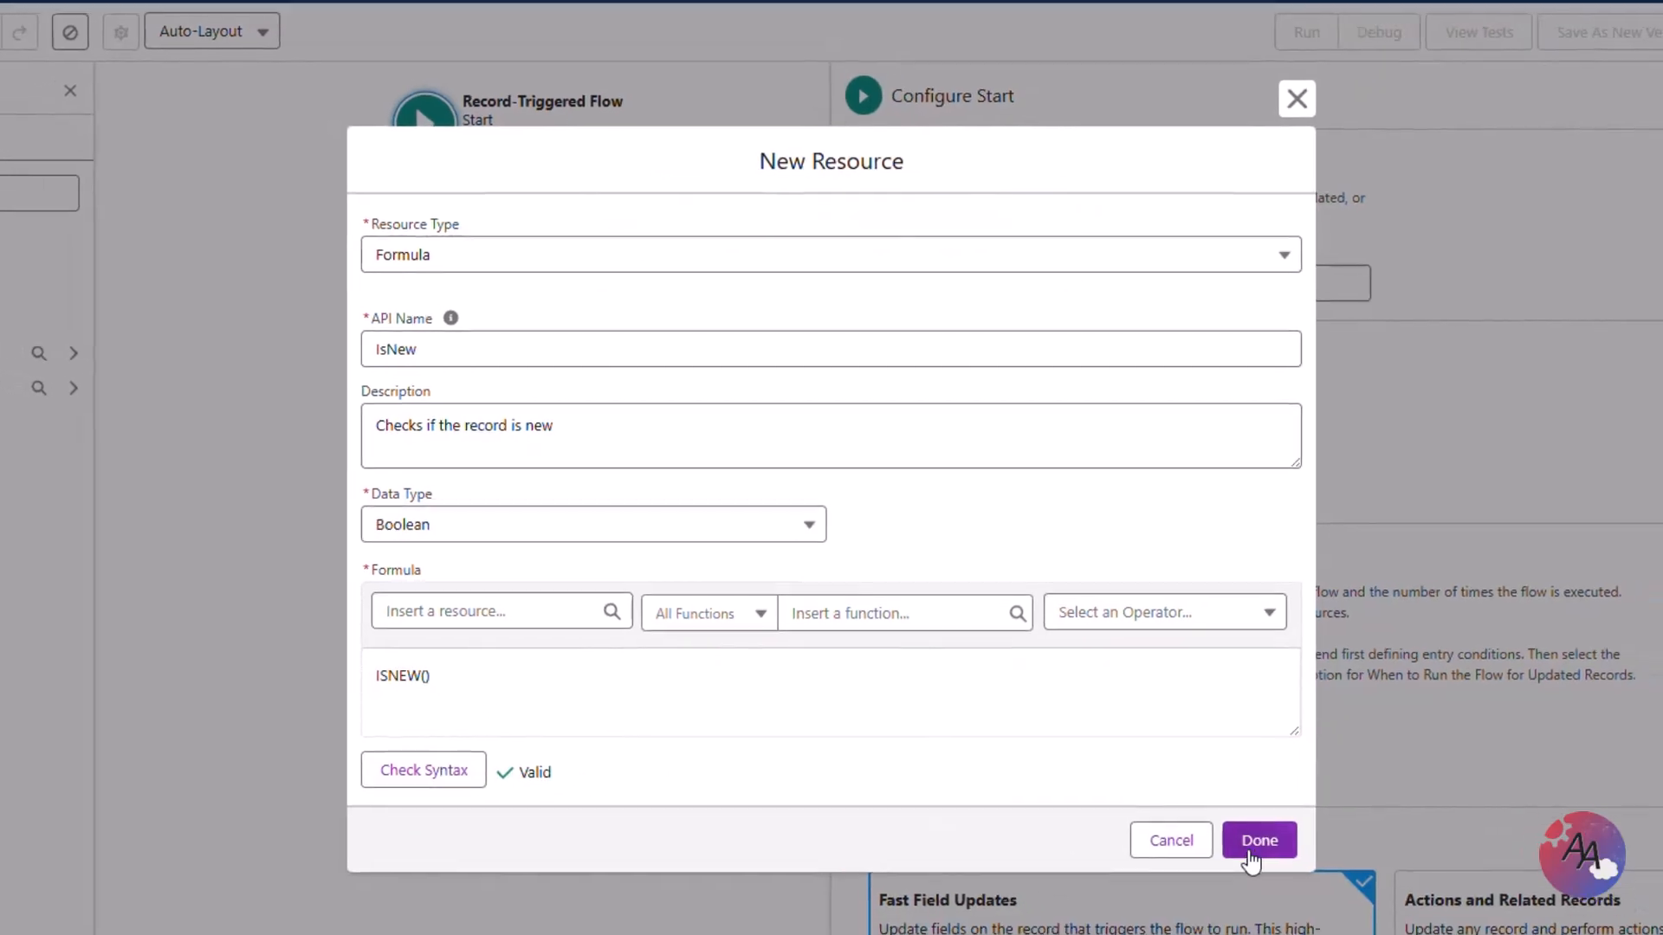
click(1281, 859)
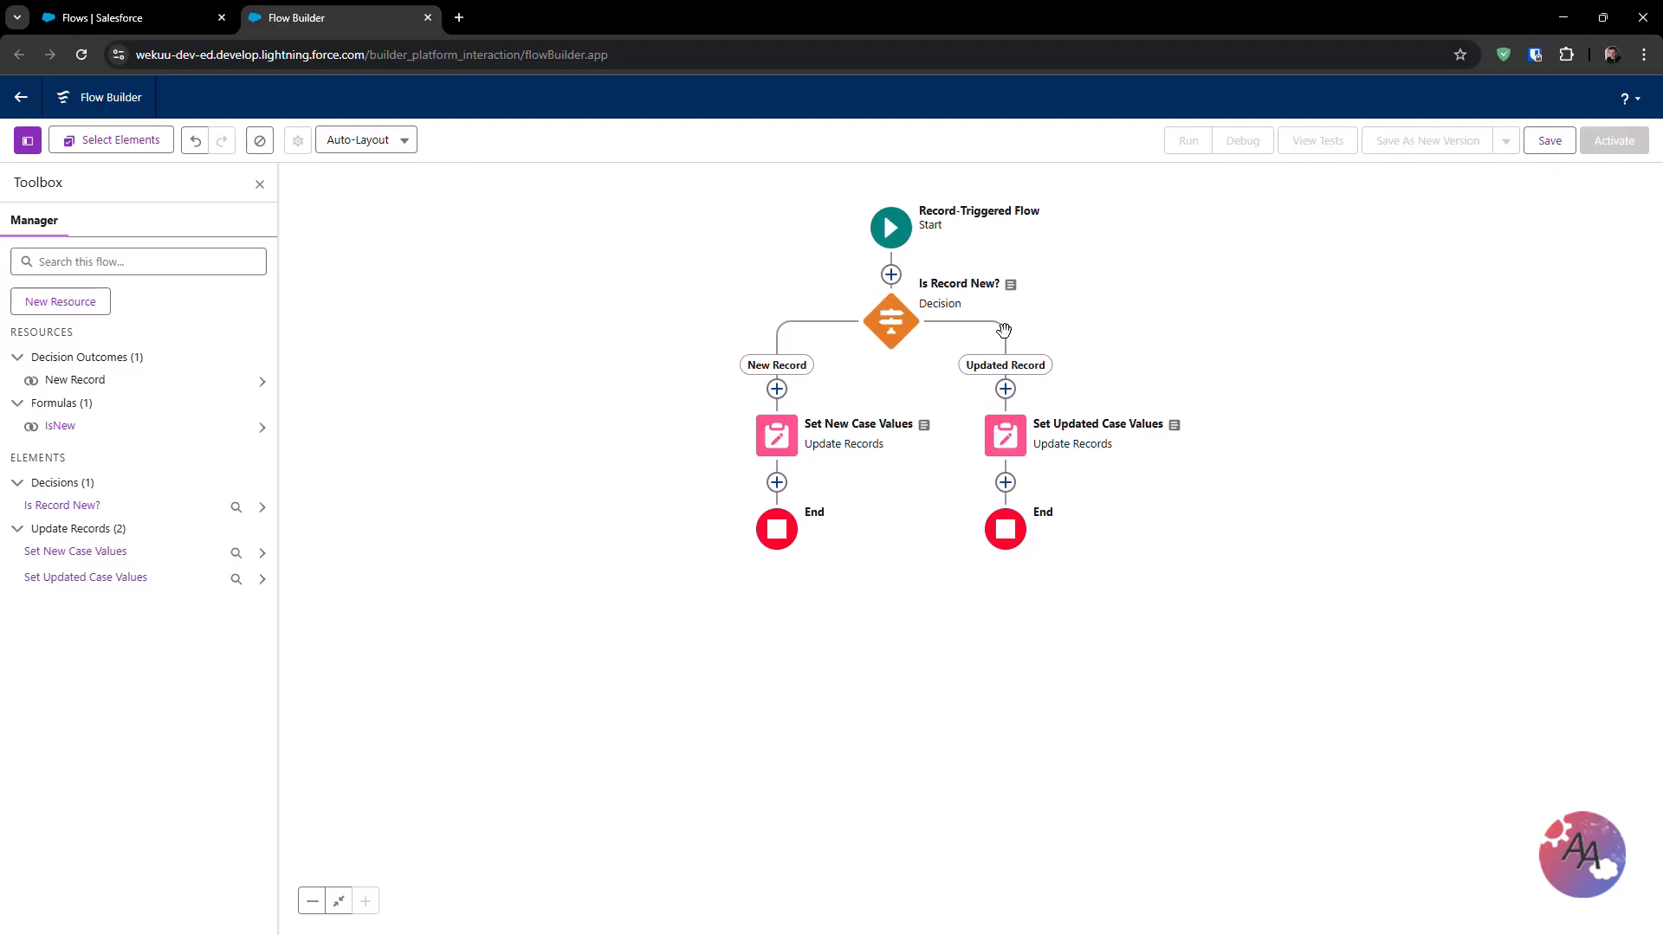
Open the "Is Record New?" decision to examine its outcomes and conditions
double_click(891, 322)
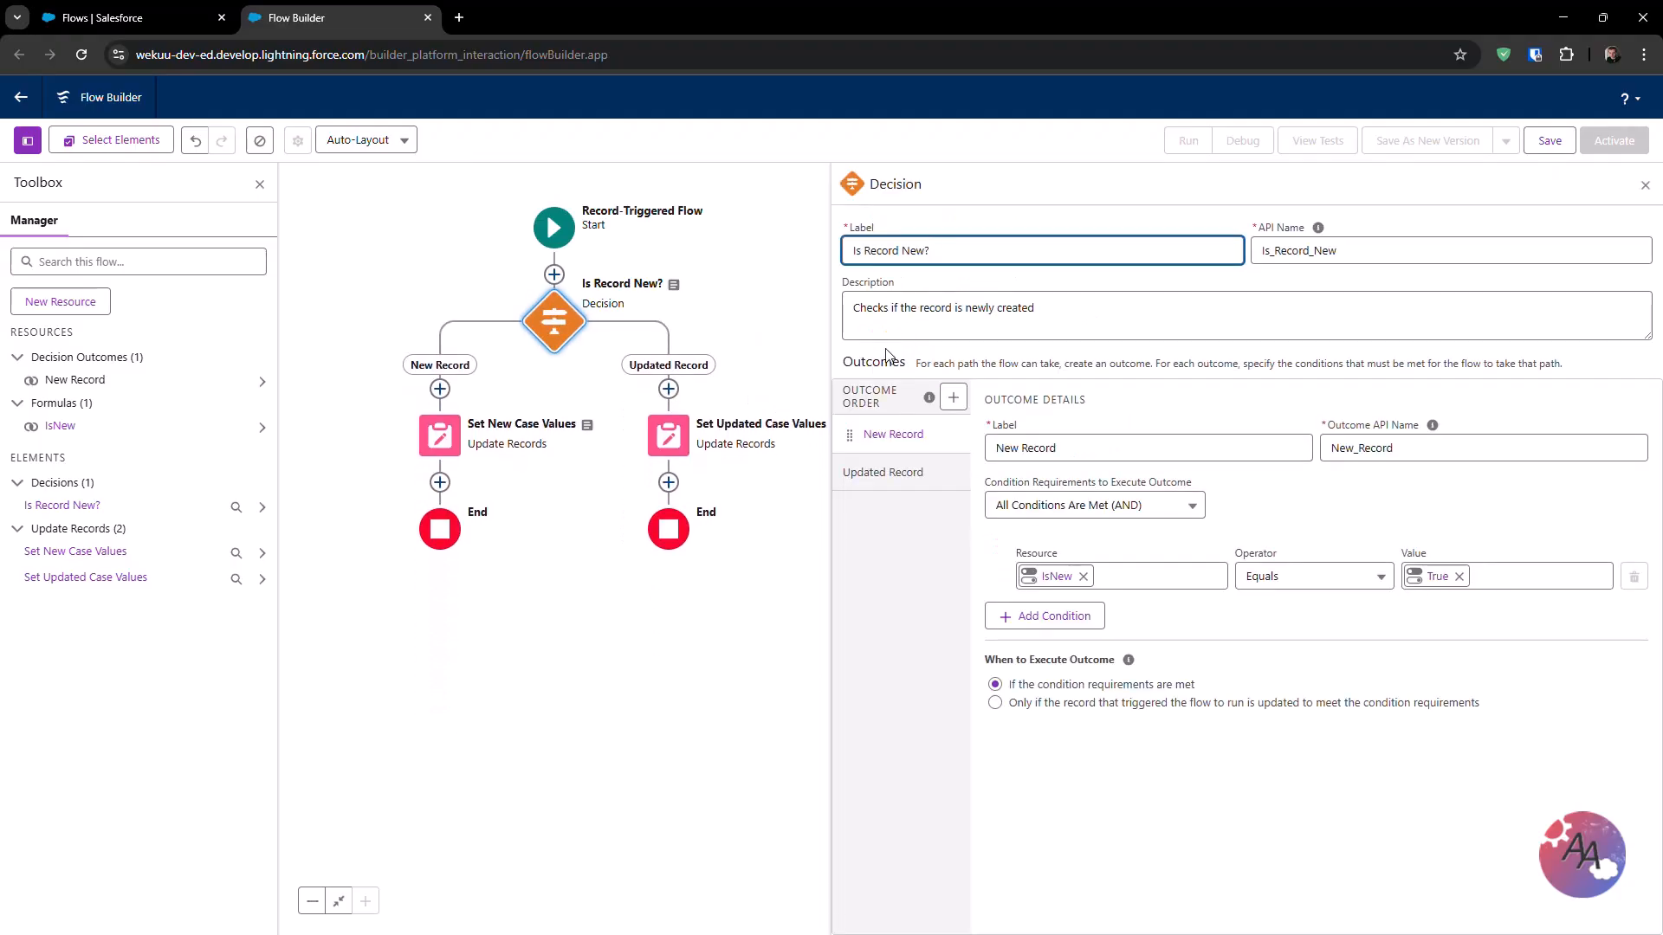
Examine the descriptions of the ContactCollectionChoiceSet resource and the Get Account Record element in the Create a Case From an Account flow
drag(759, 645, 740, 643)
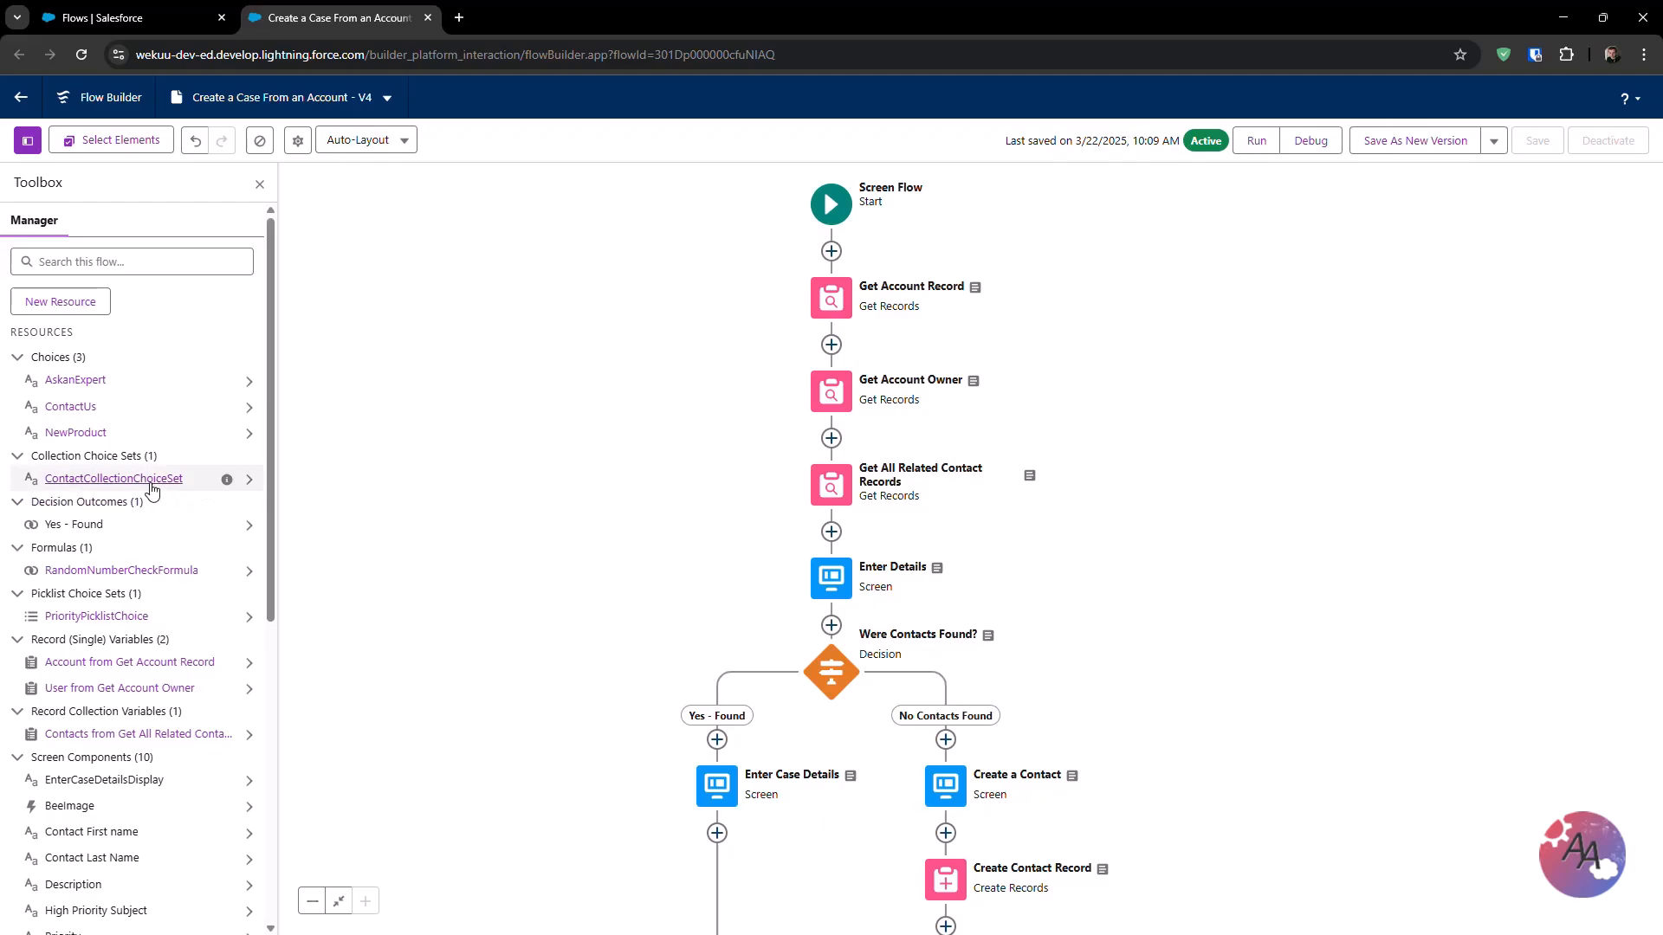
click(152, 485)
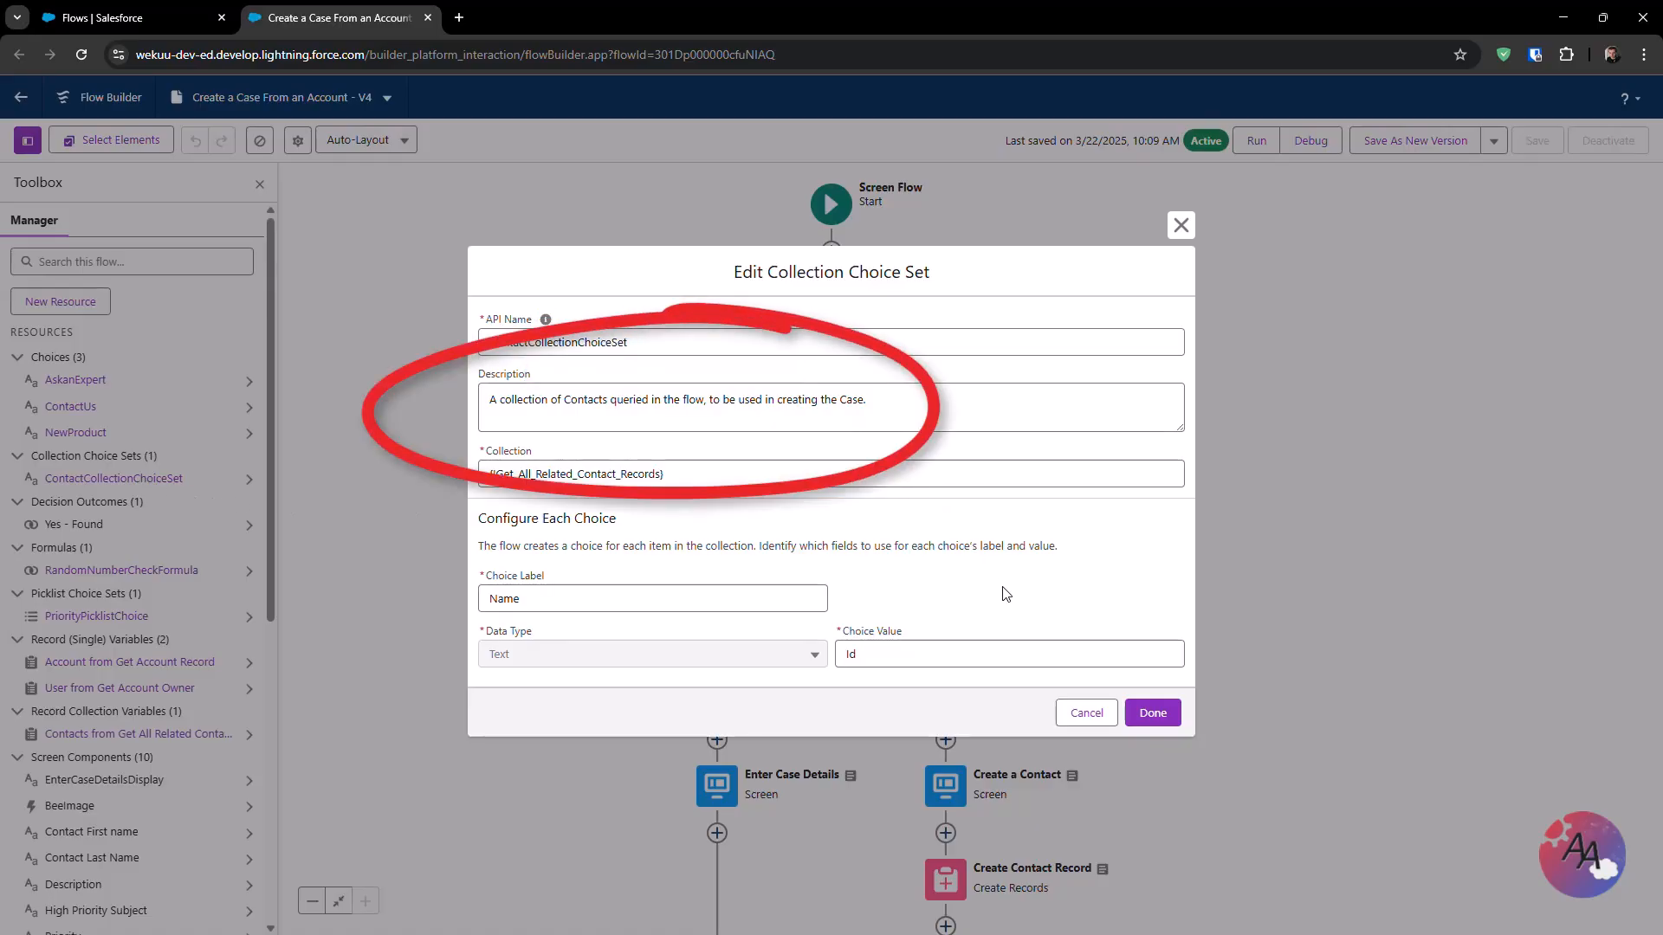
click(1080, 717)
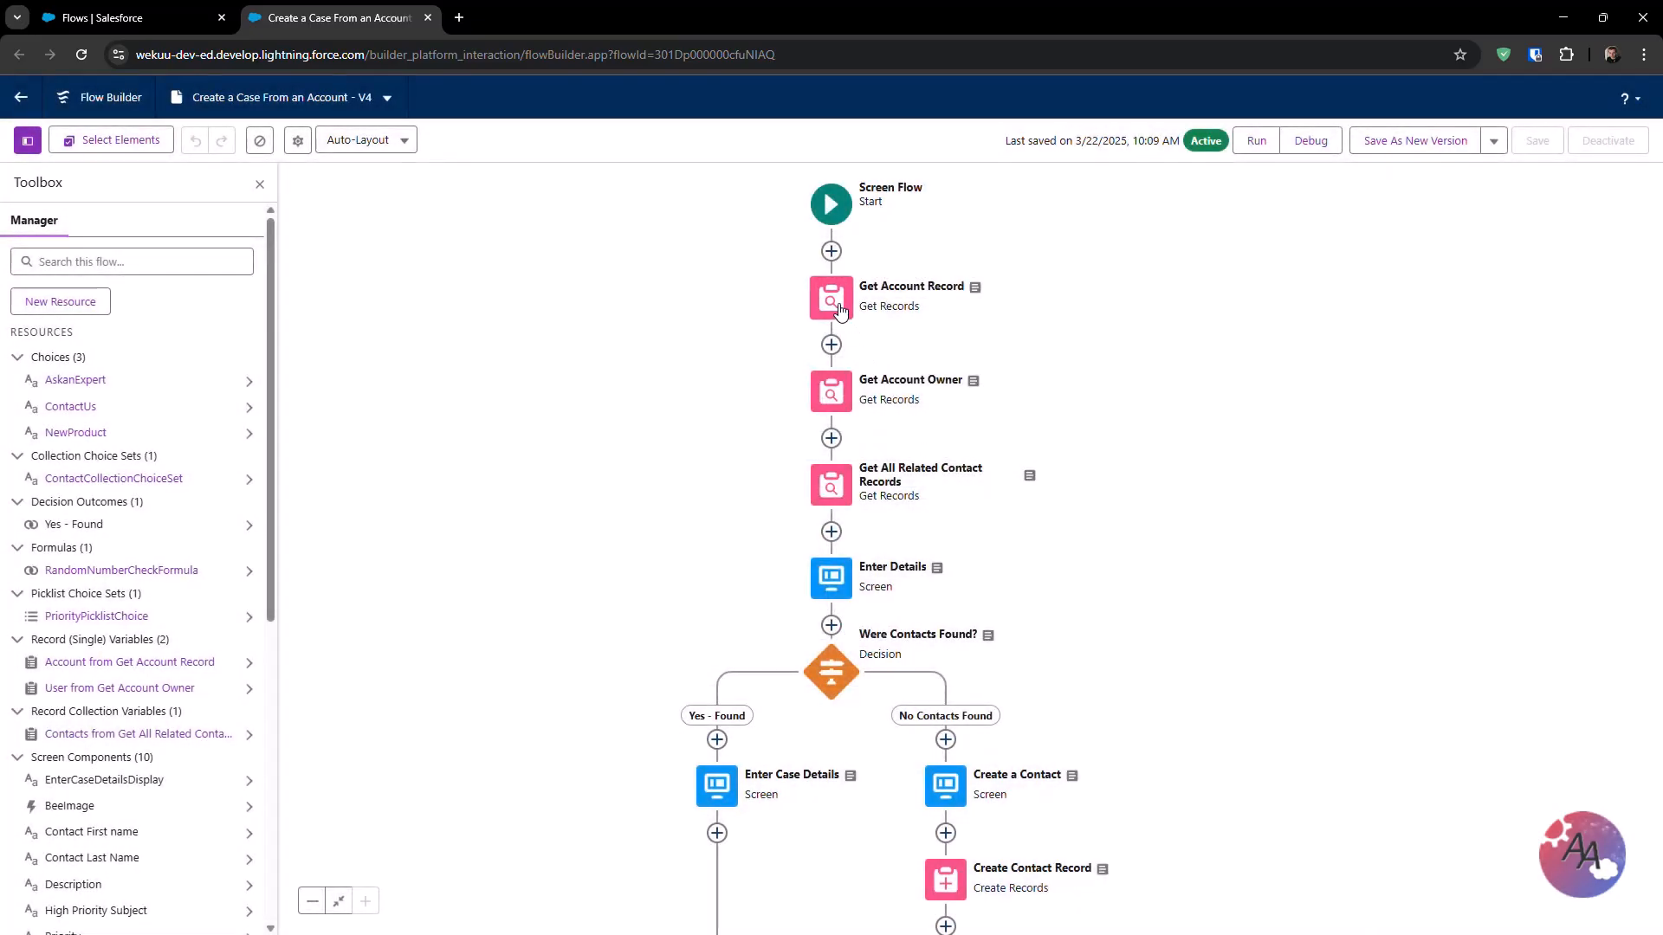
double_click(840, 310)
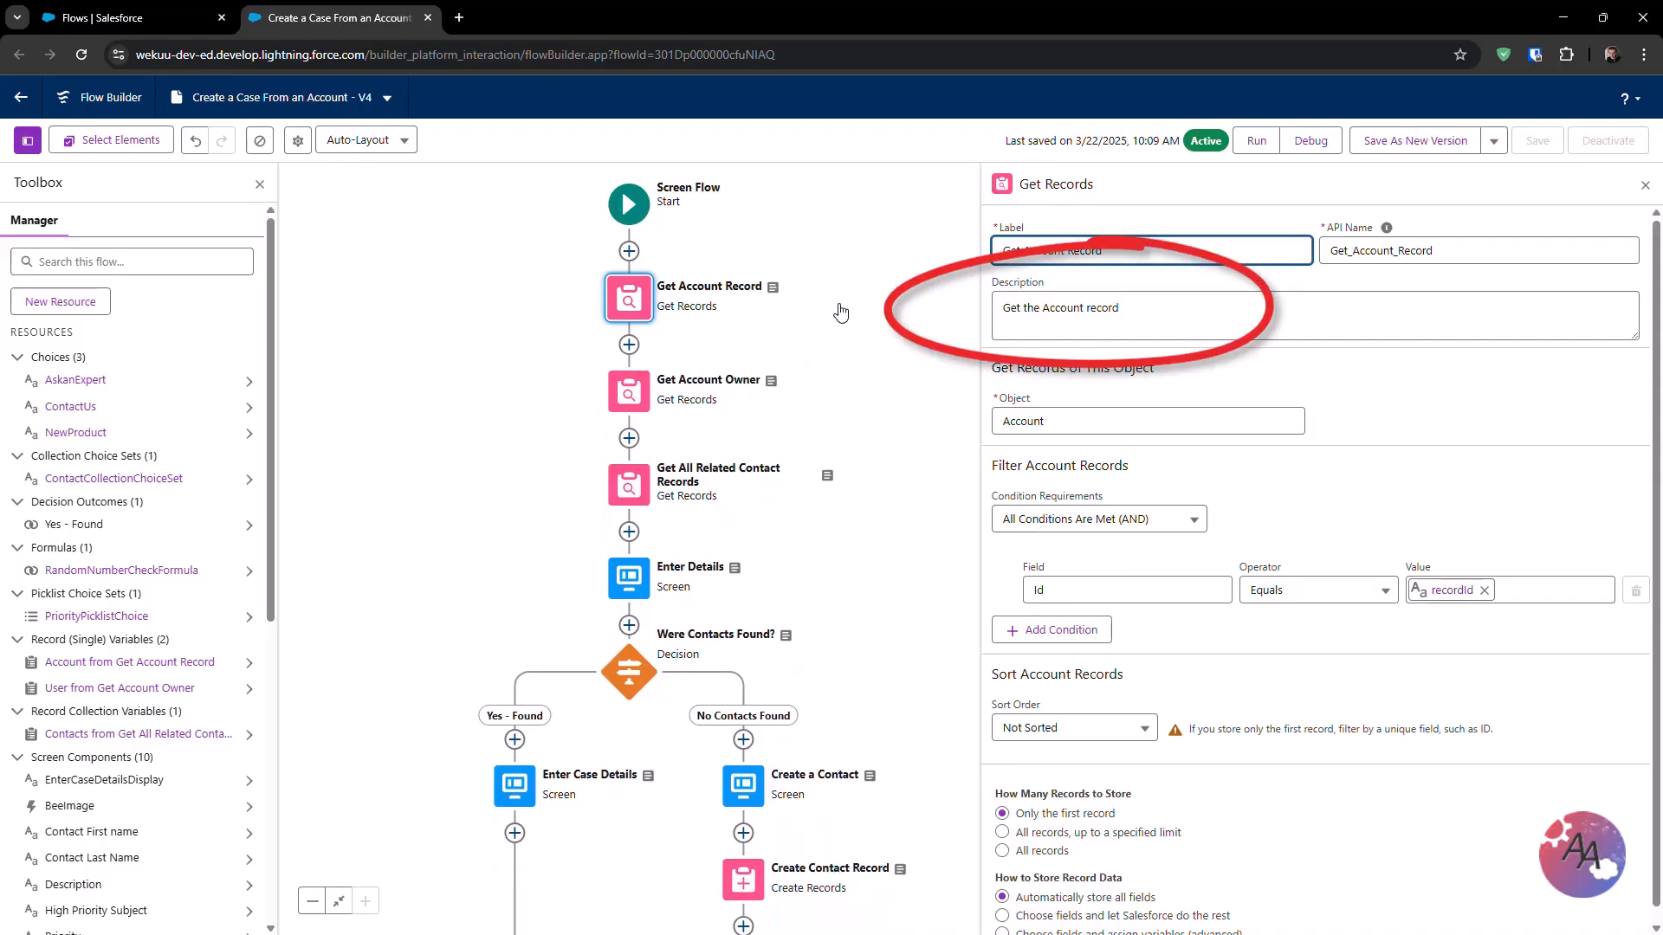
click(888, 346)
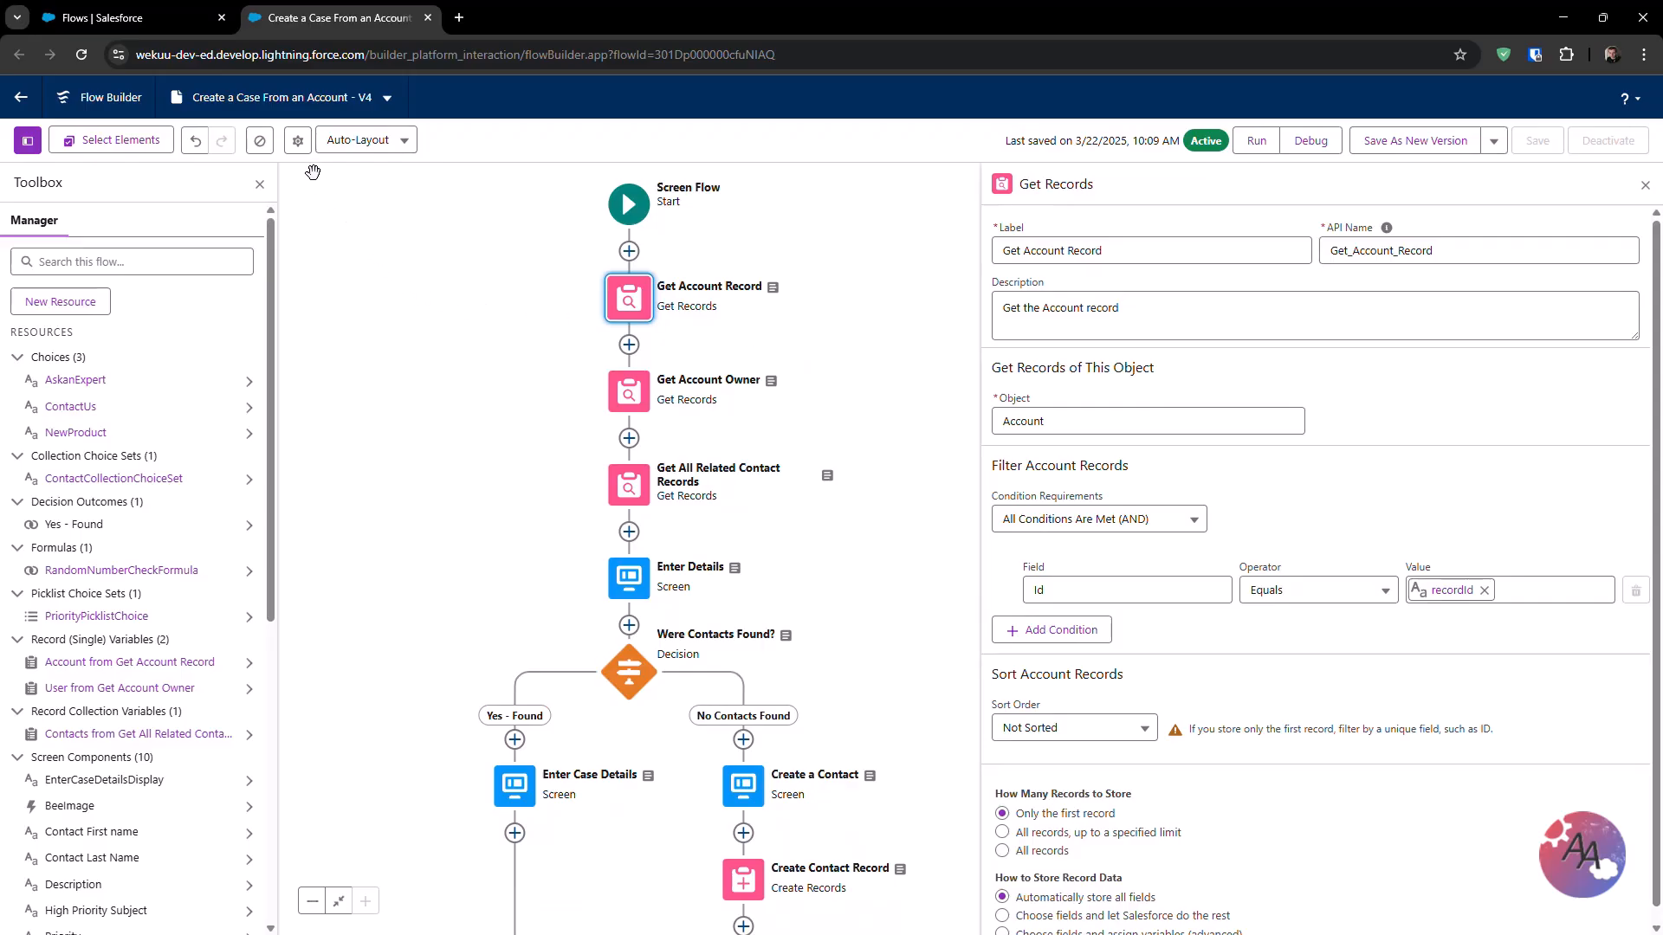
Open the flow's version properties and enlarge the description box to read the full version description
click(297, 141)
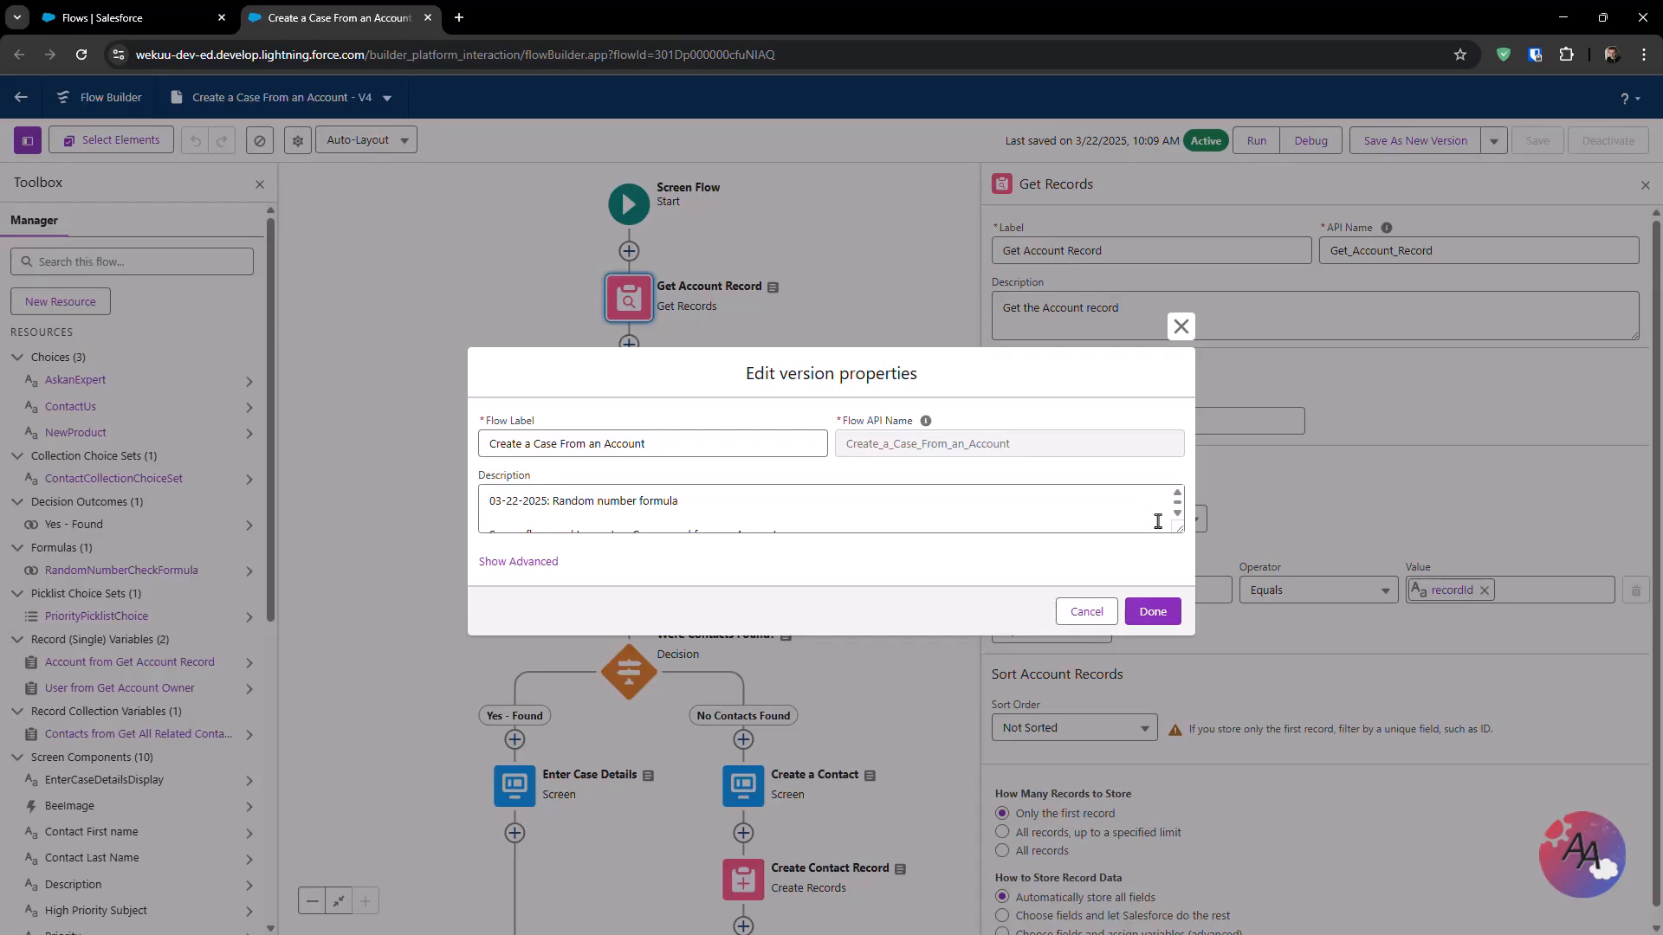
drag(1179, 529, 1187, 591)
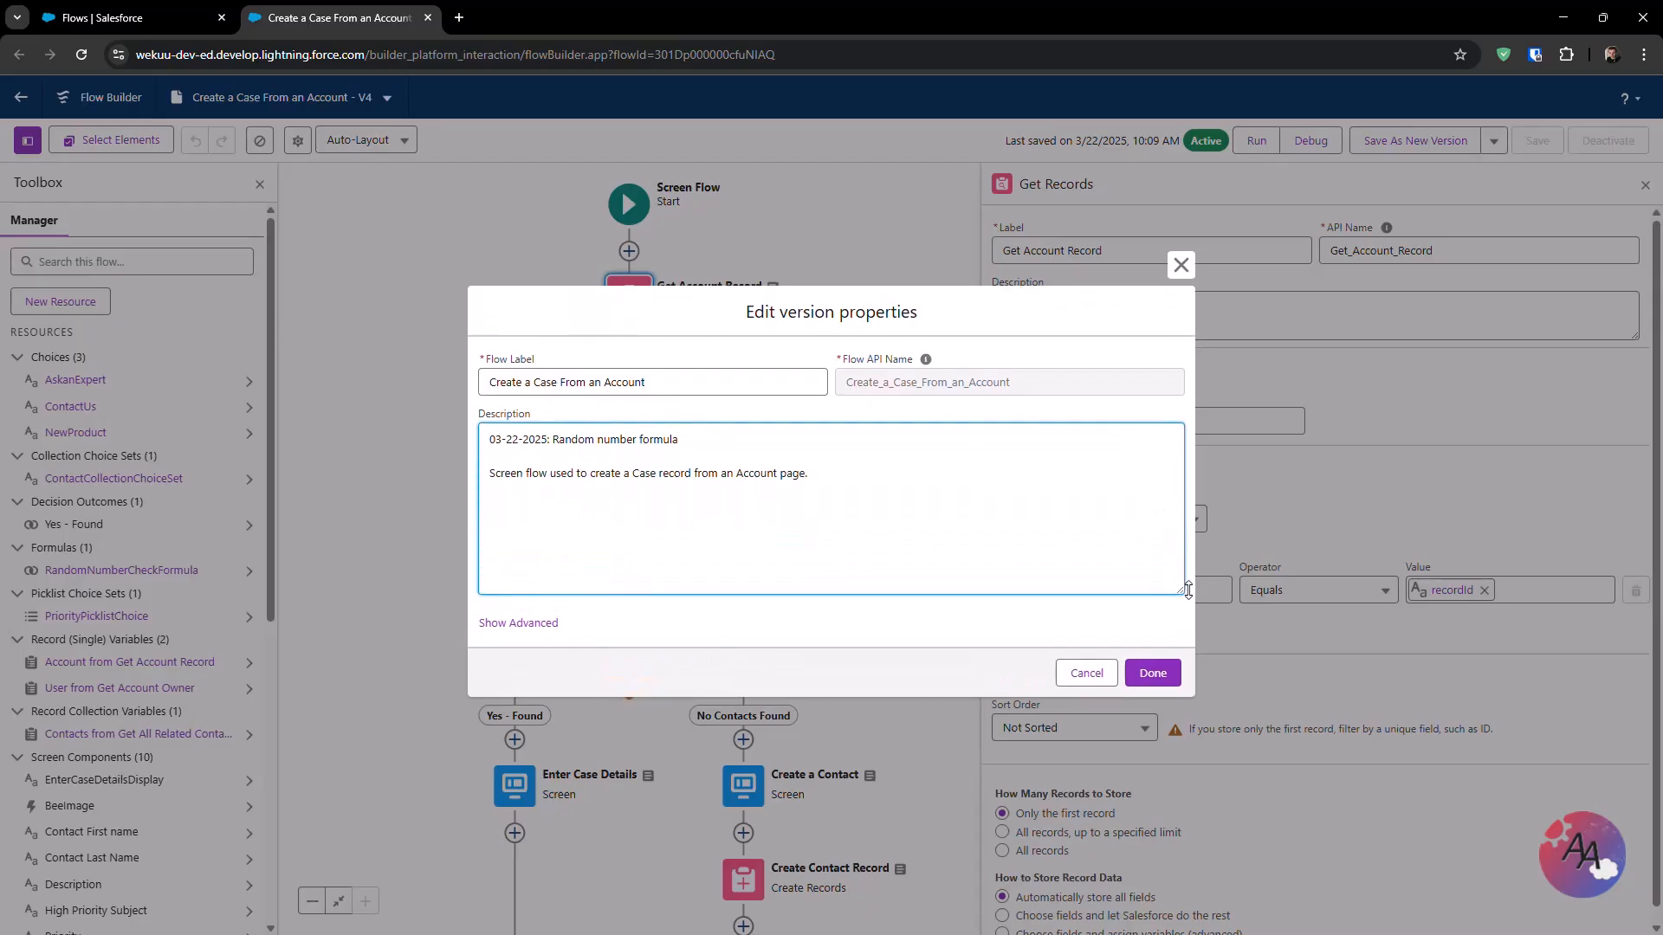